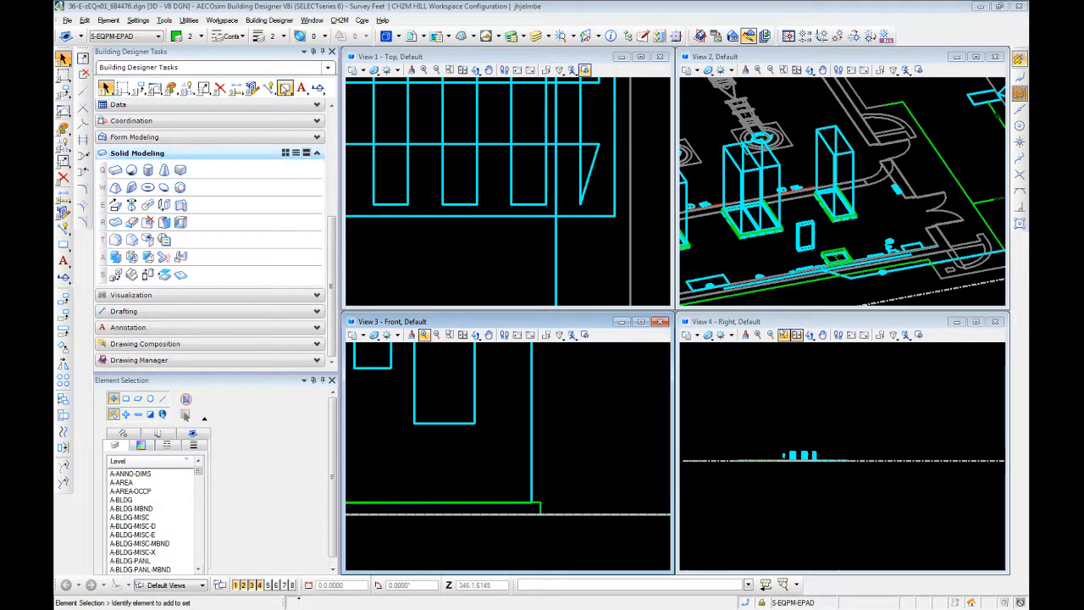
- Start the Place Orthogonal Shape command for a profile at the near top corner of the concrete equipment pad
{"action": "left_click", "coordinate": [286, 91]}
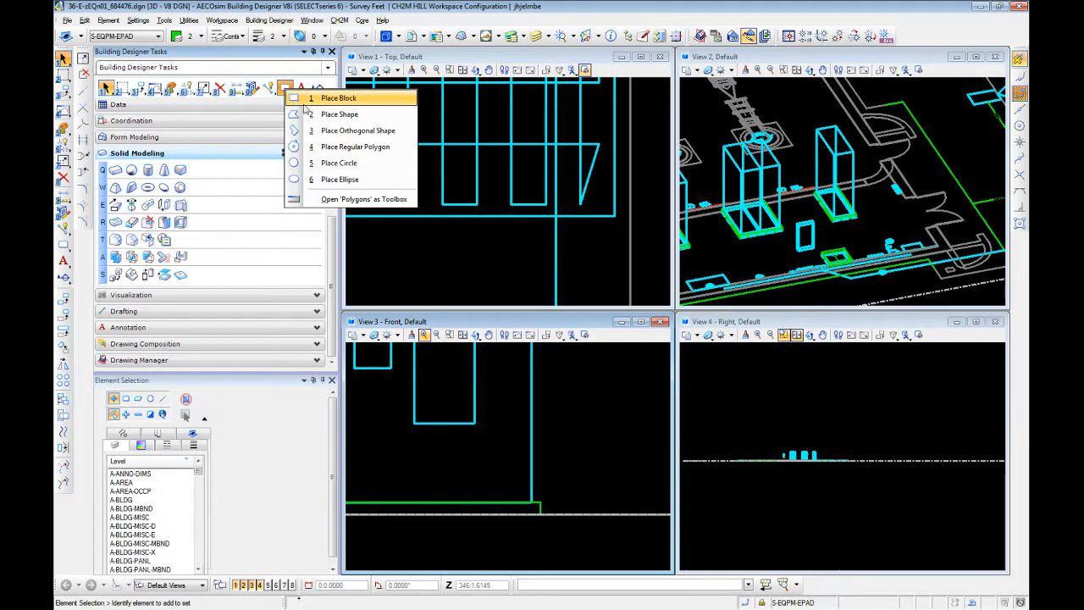
{"action": "left_click", "coordinate": [356, 131]}
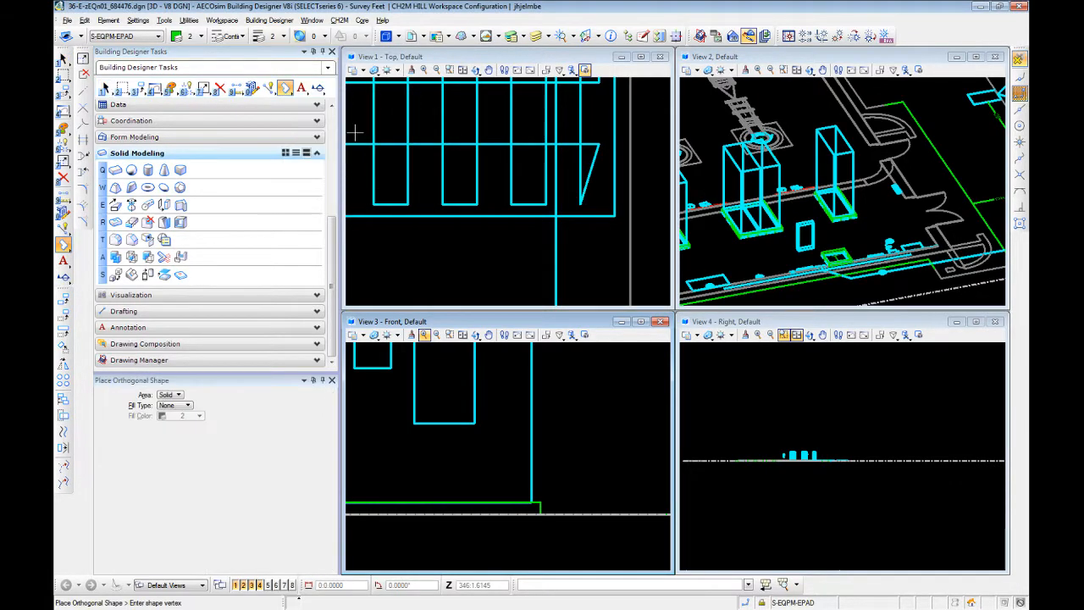
{"action": "scroll", "coordinate": [816, 264], "scroll_direction": "up", "scroll_amount": 2}
{"action": "scroll", "coordinate": [833, 224], "scroll_direction": "up", "scroll_amount": 2}
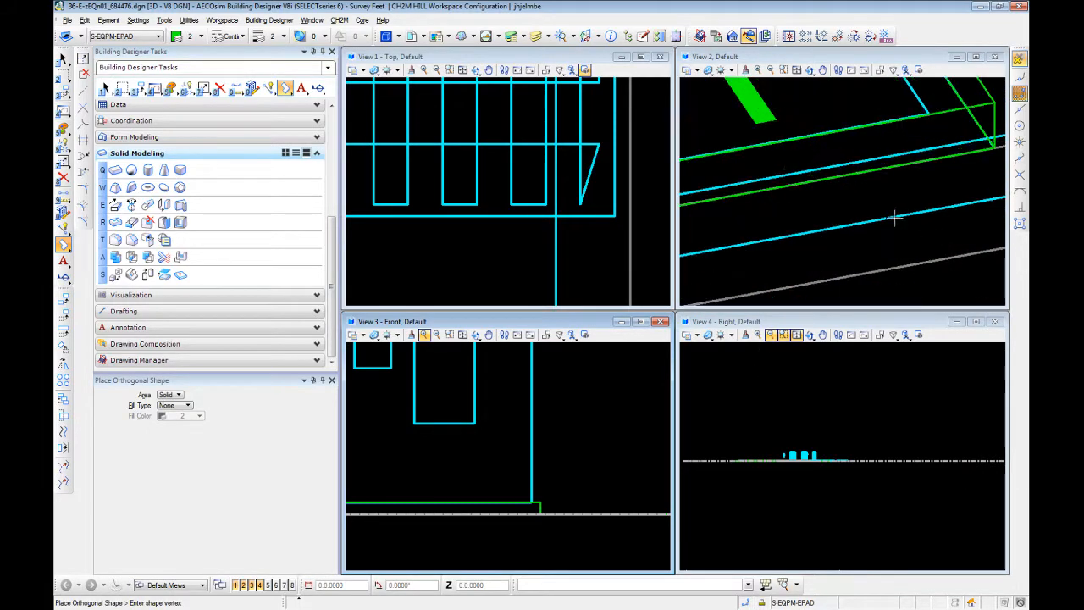
{"action": "scroll", "coordinate": [782, 164], "scroll_direction": "up", "scroll_amount": 2}
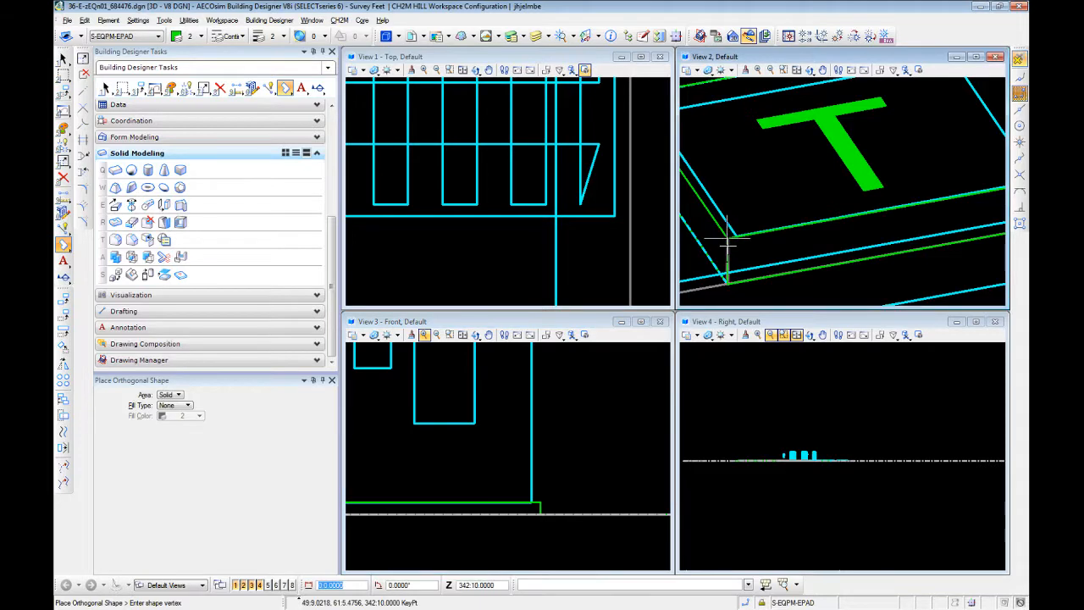
{"action": "left_click", "coordinate": [728, 242]}
{"action": "scroll", "coordinate": [813, 455], "scroll_direction": "up", "scroll_amount": 5}
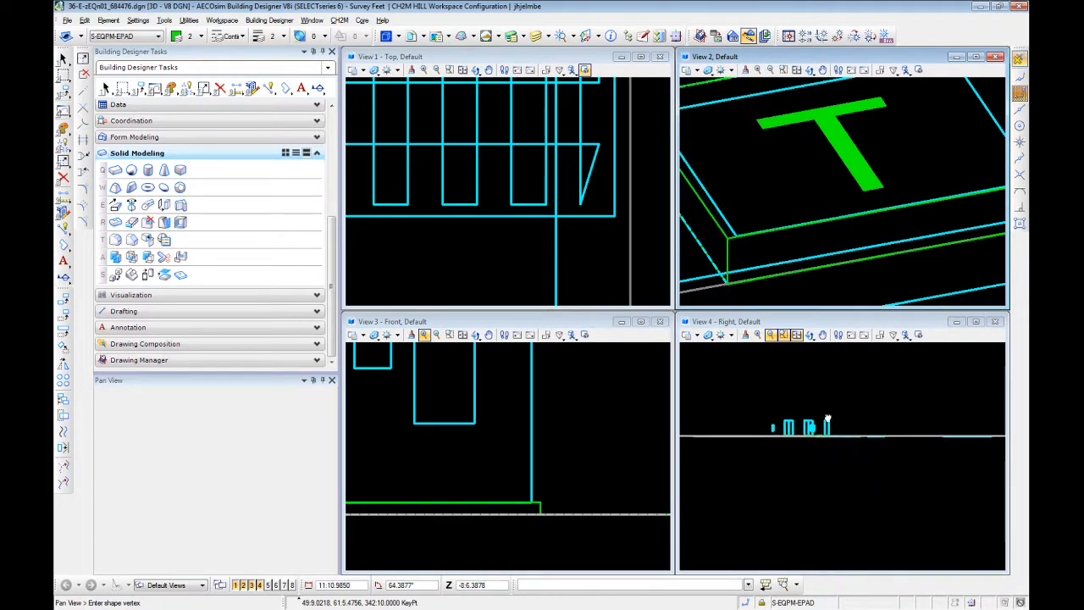
{"action": "middle_click_drag", "start_coordinate": [788, 446], "coordinate": [833, 397]}
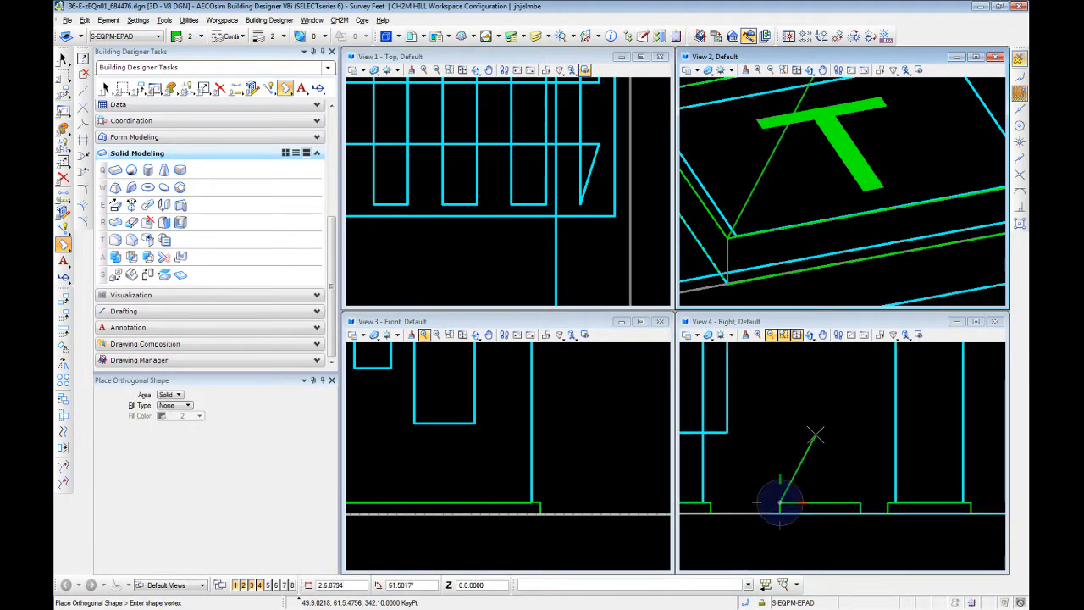
{"action": "scroll", "coordinate": [816, 434], "scroll_direction": "up", "scroll_amount": 2}
{"action": "scroll", "coordinate": [816, 436], "scroll_direction": "down", "scroll_amount": 1}
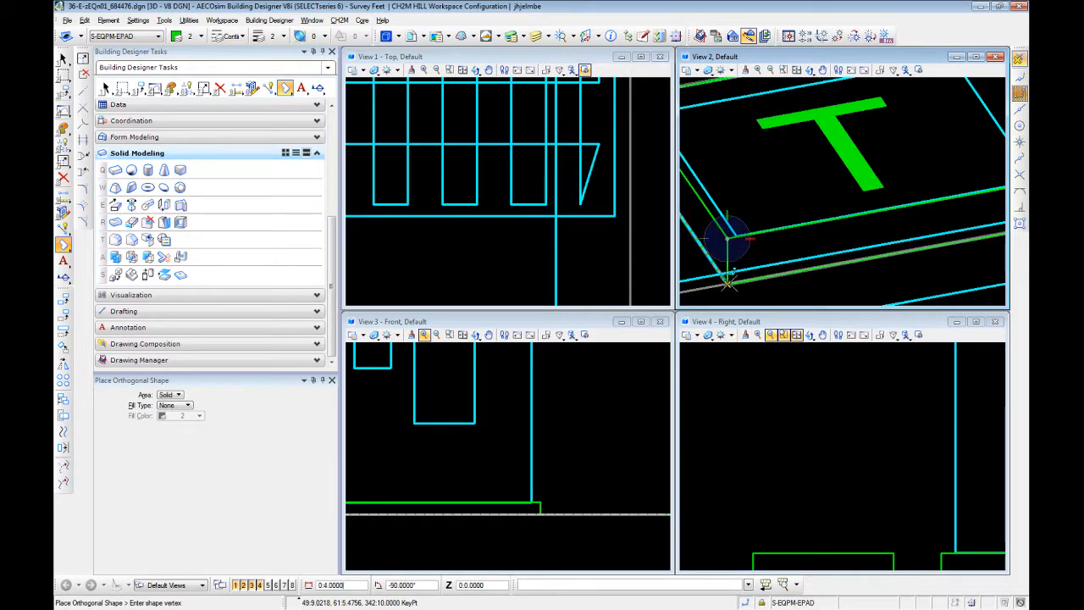
{"action": "right_click", "coordinate": [796, 468]}
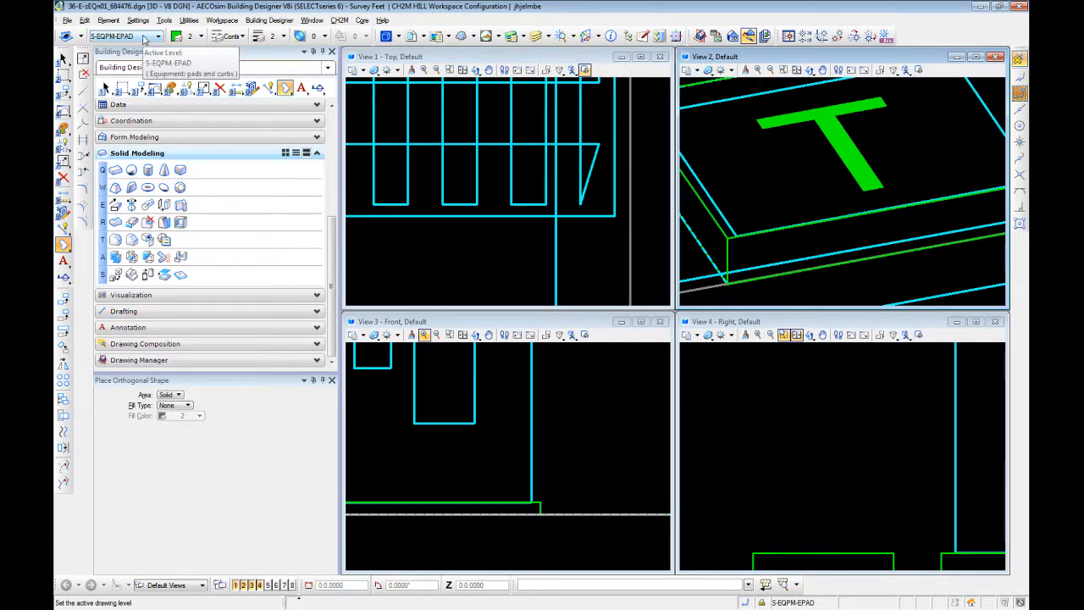
- Set the active level to S-BRAC-STEL
{"action": "left_click", "coordinate": [144, 38]}
{"action": "scroll", "coordinate": [164, 94], "scroll_direction": "up", "scroll_amount": 2}
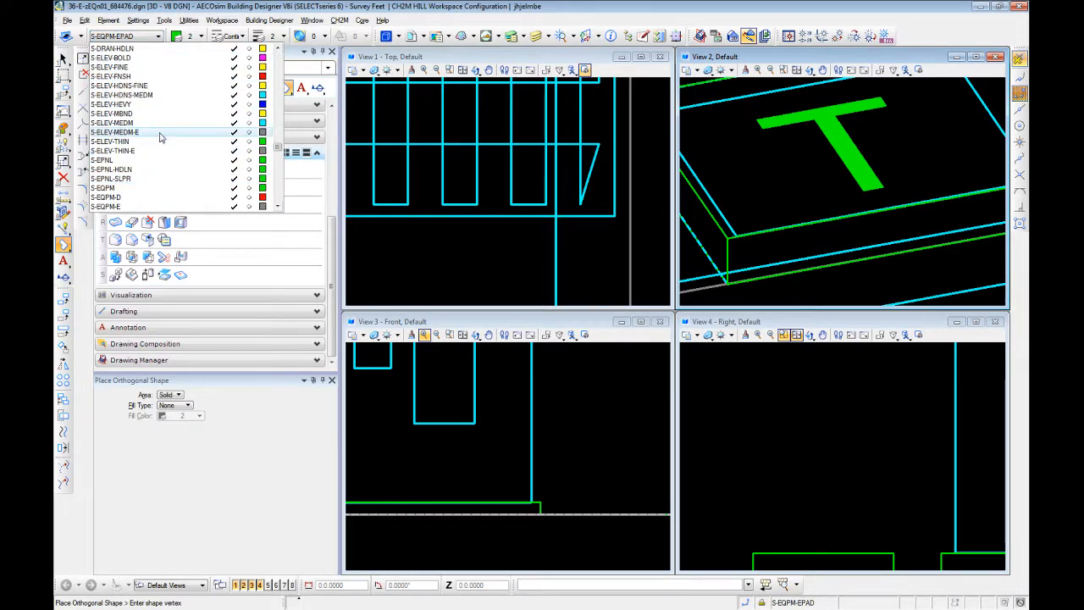
{"action": "scroll", "coordinate": [164, 122], "scroll_direction": "up", "scroll_amount": 6}
{"action": "scroll", "coordinate": [163, 118], "scroll_direction": "up", "scroll_amount": 8}
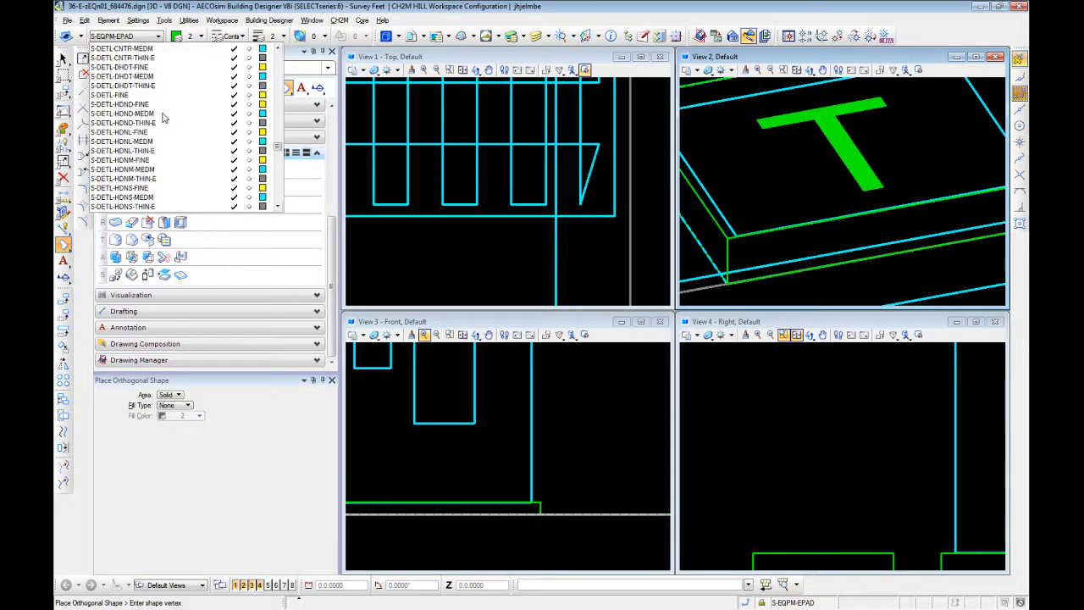
{"action": "scroll", "coordinate": [163, 117], "scroll_direction": "up", "scroll_amount": 10}
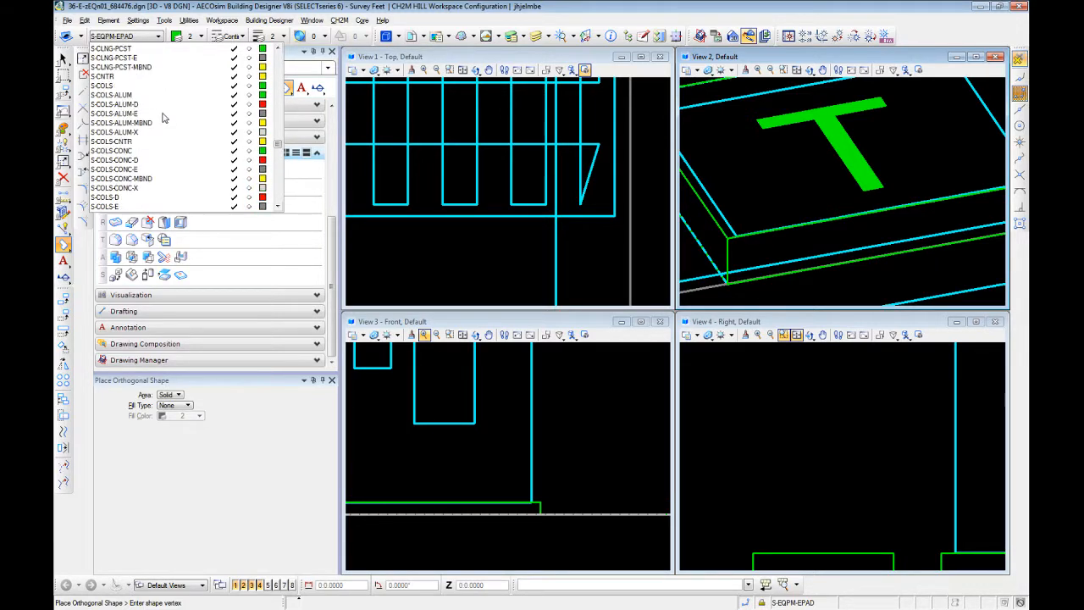
{"action": "scroll", "coordinate": [164, 119], "scroll_direction": "up", "scroll_amount": 4}
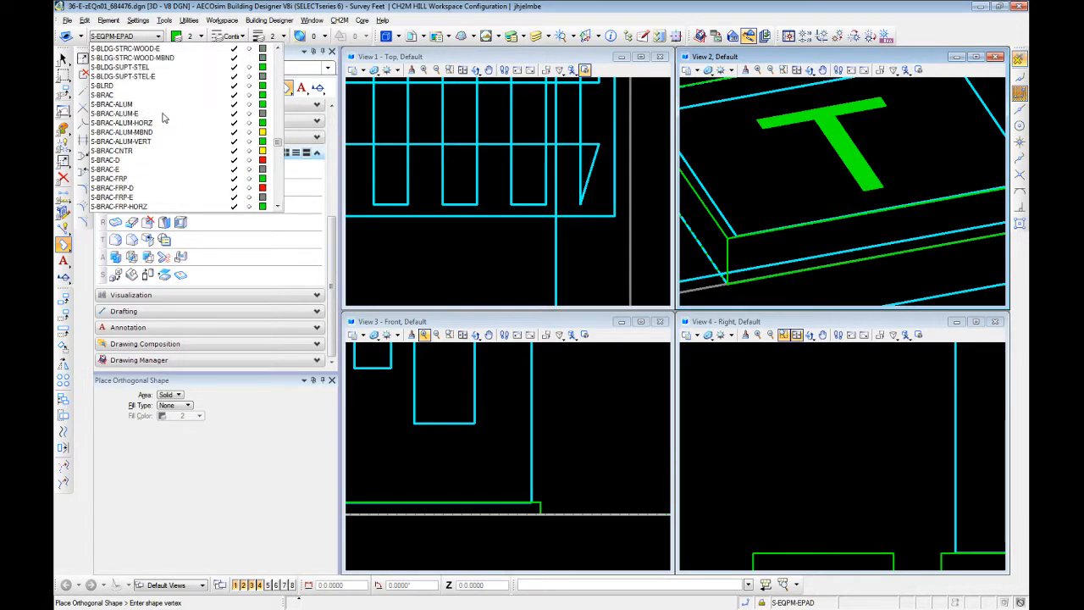
{"action": "scroll", "coordinate": [164, 119], "scroll_direction": "down", "scroll_amount": 4}
{"action": "scroll", "coordinate": [163, 117], "scroll_direction": "down", "scroll_amount": 4}
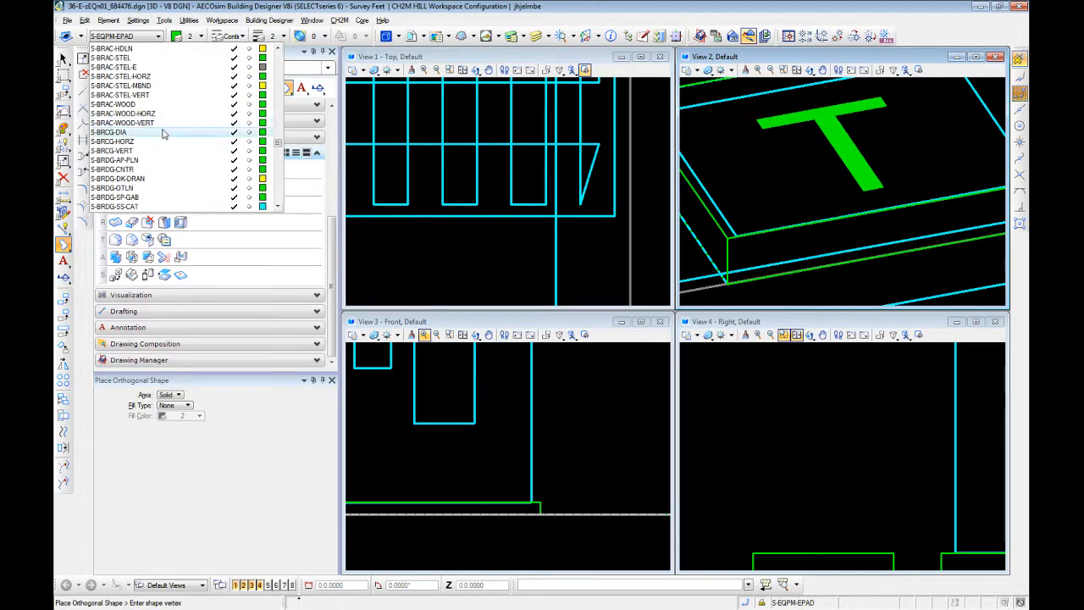
{"action": "left_click", "coordinate": [150, 58]}
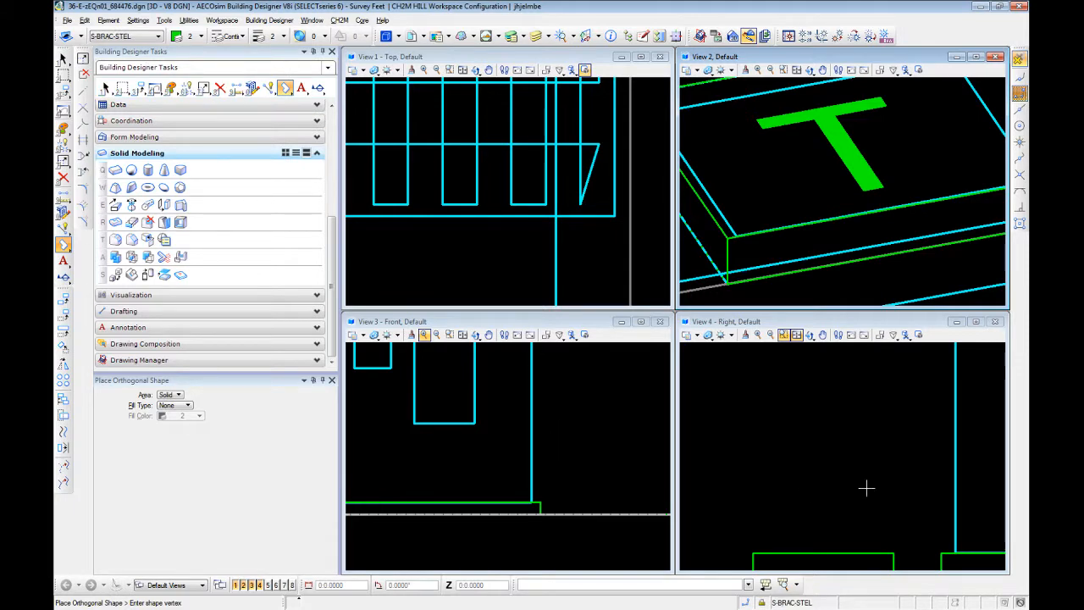
- Begin the shape in the Right view at the pad's top corner with a 4-inch edge along the pad's surface
{"action": "middle_click", "coordinate": [758, 556]}
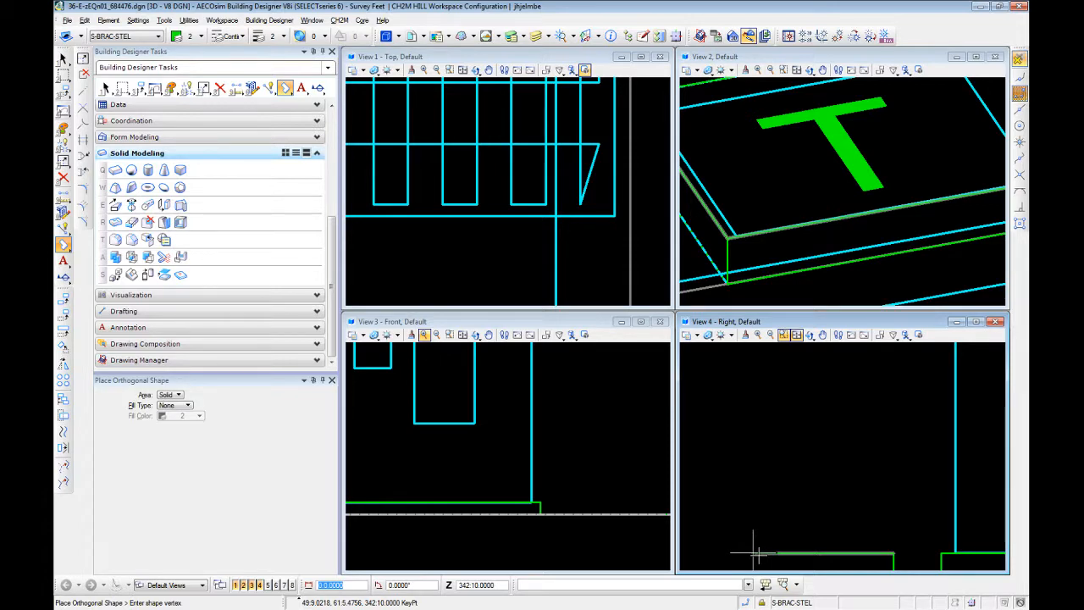
{"action": "left_click", "coordinate": [758, 555]}
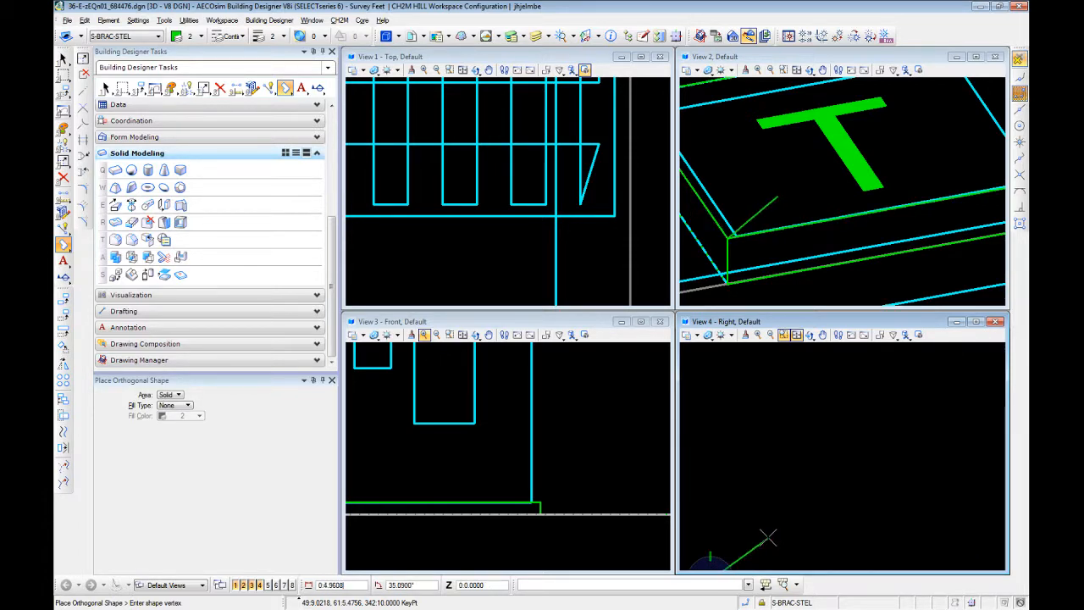
{"action": "middle_click_drag", "start_coordinate": [762, 541], "coordinate": [788, 445]}
{"action": "key", "text": "Return"}
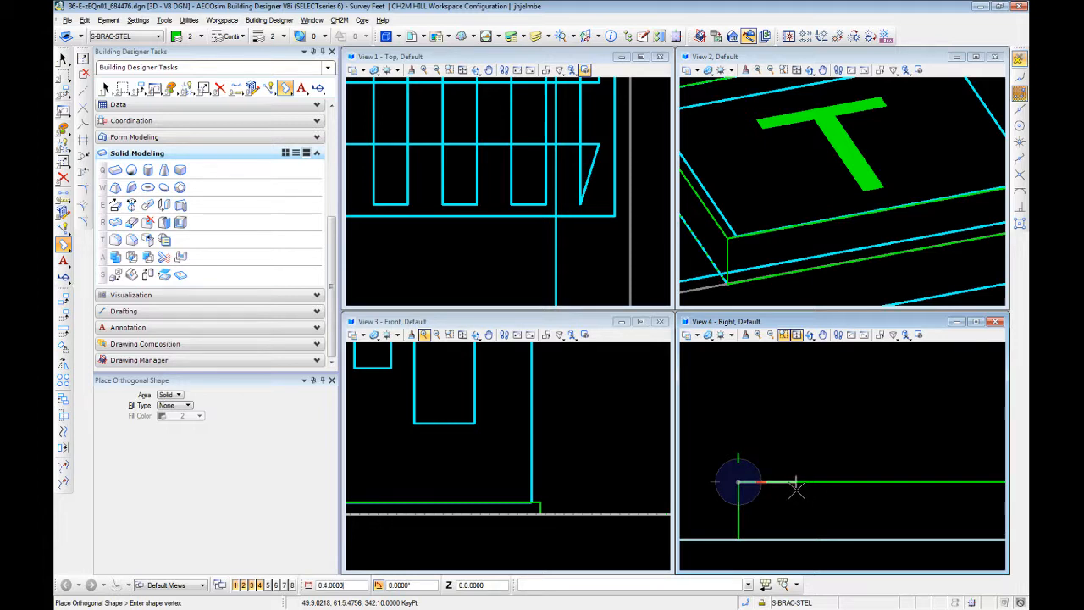
{"action": "left_click", "coordinate": [796, 487]}
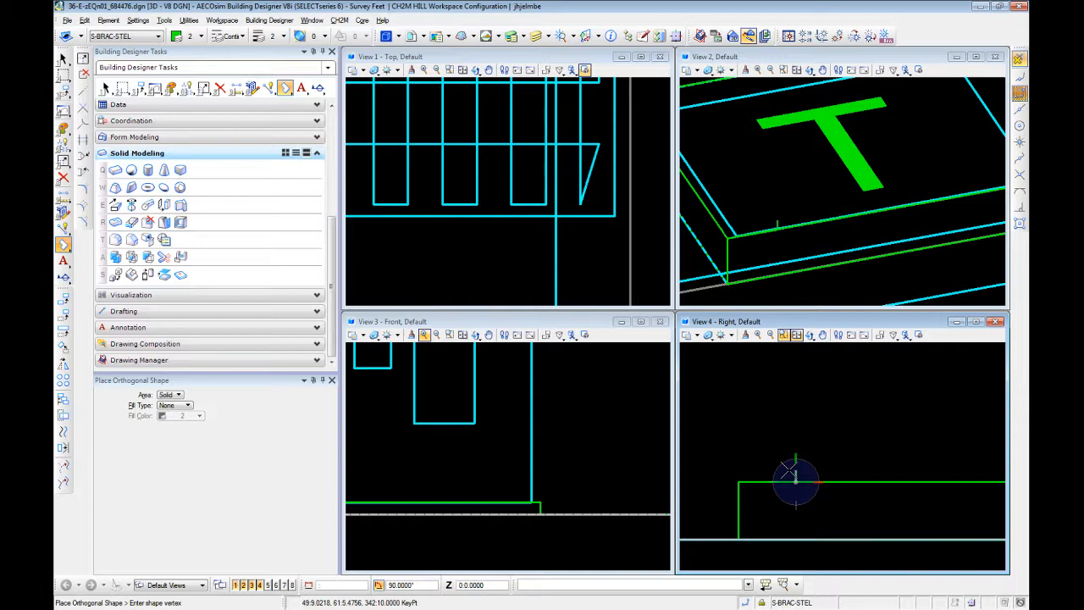
- Add a .375-inch vertical edge rising from the end of the 4-inch base edge
{"action": "type", "text": "3"}
{"action": "key", "text": "BackSpace"}
{"action": "type", "text": ".375"}
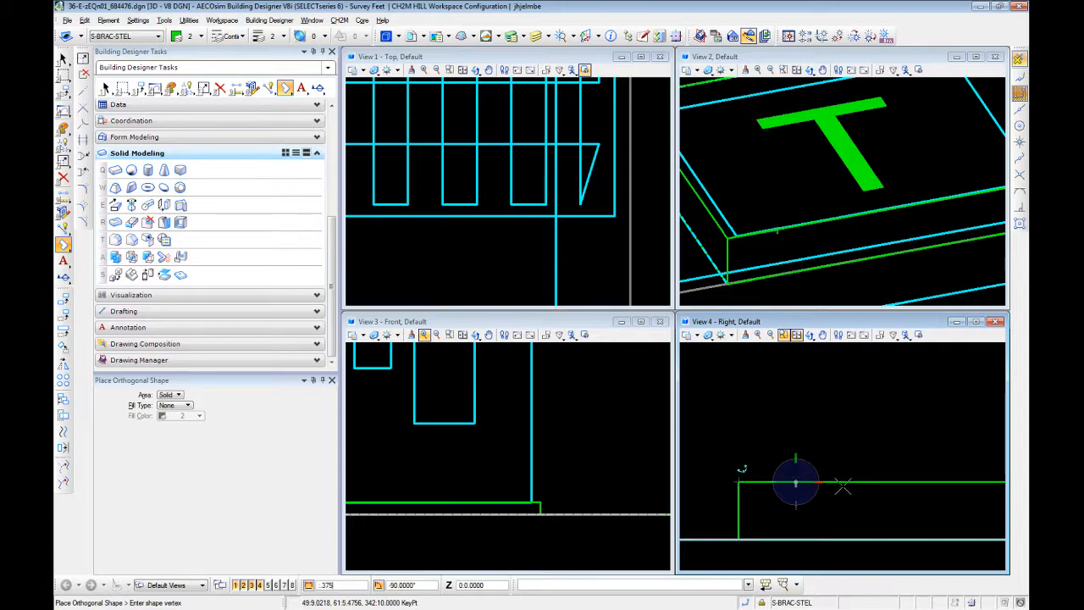
{"action": "left_click", "coordinate": [778, 454]}
- Draw the lower flange's inner edge back toward the pad corner, with its length set to 4 inches minus .375
{"action": "scroll", "coordinate": [778, 453], "scroll_direction": "up", "scroll_amount": 3}
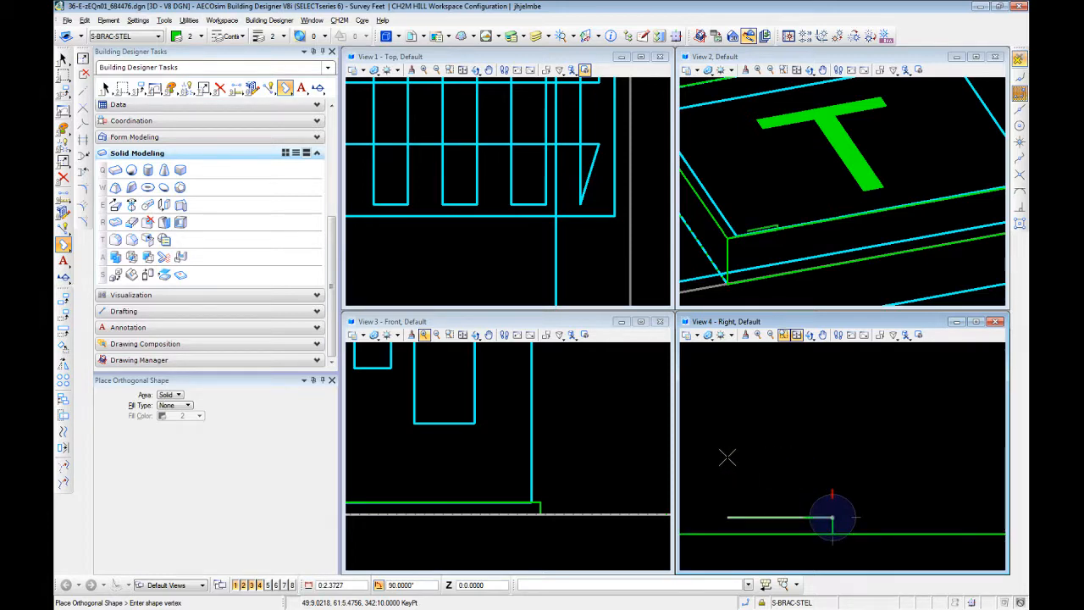
{"action": "middle_click_drag", "start_coordinate": [746, 481], "coordinate": [984, 422]}
{"action": "left_click", "coordinate": [907, 462]}
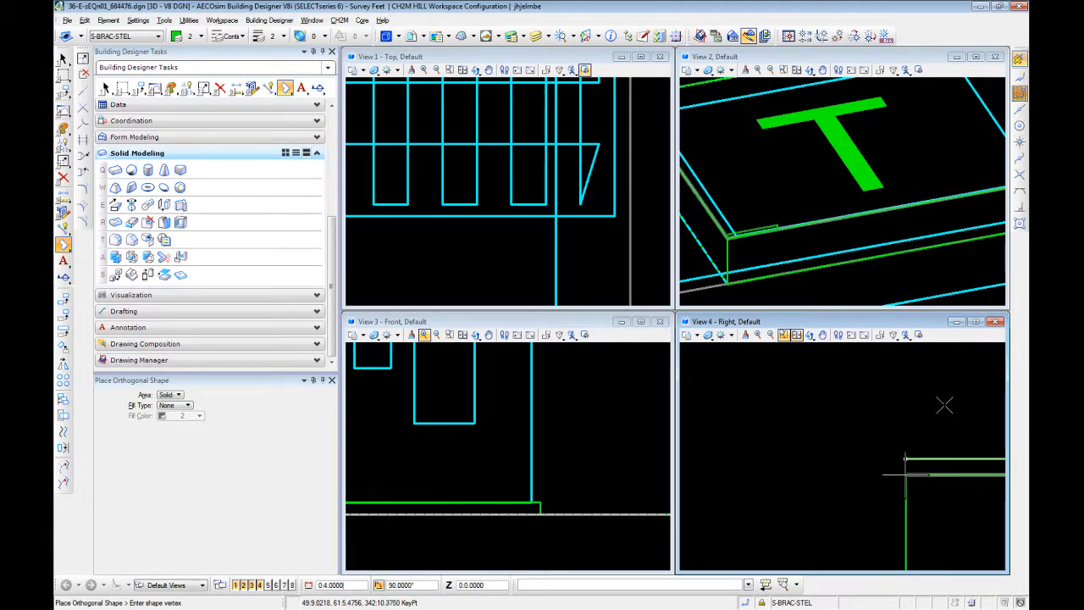
{"action": "type", "text": ":"}
{"action": "type", "text": "4-"}
{"action": "type", "text": ".375"}
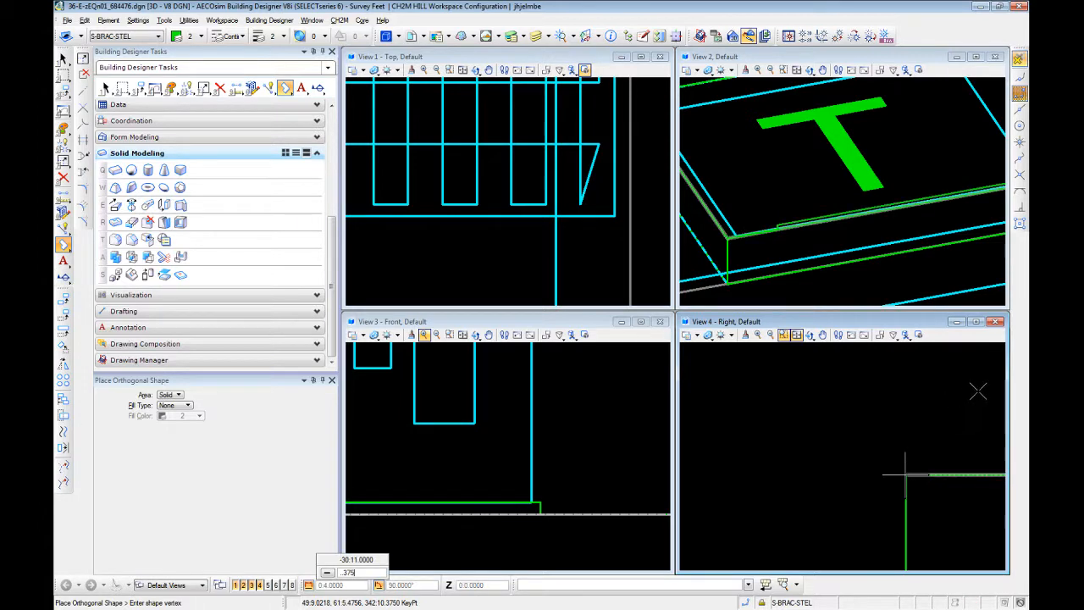
{"action": "middle_click_drag", "start_coordinate": [926, 423], "coordinate": [703, 447]}
{"action": "scroll", "coordinate": [704, 446], "scroll_direction": "down", "scroll_amount": 6}
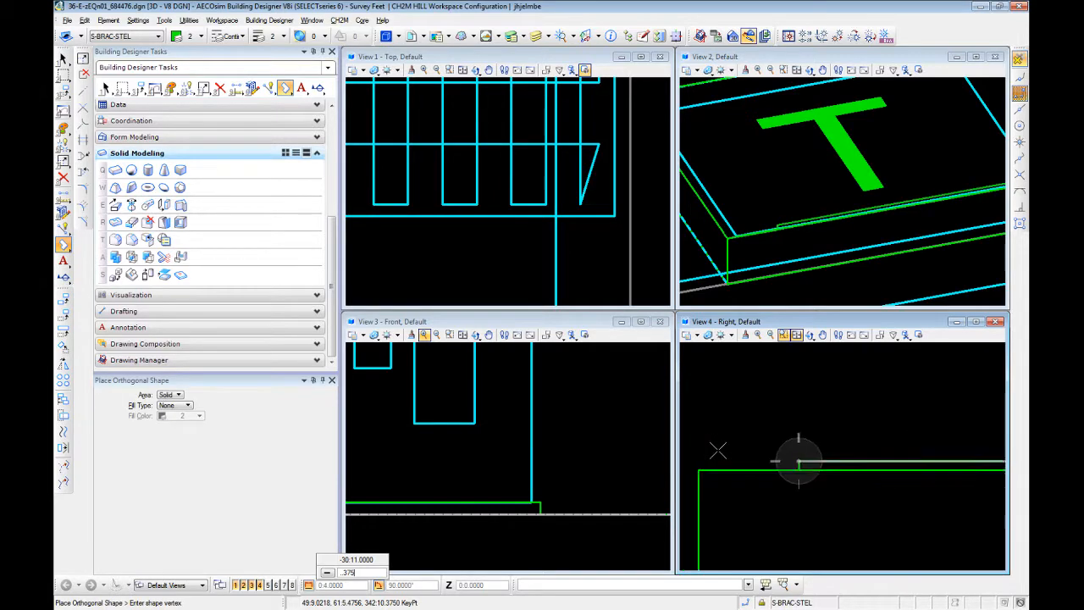
{"action": "scroll", "coordinate": [804, 441], "scroll_direction": "down", "scroll_amount": 3}
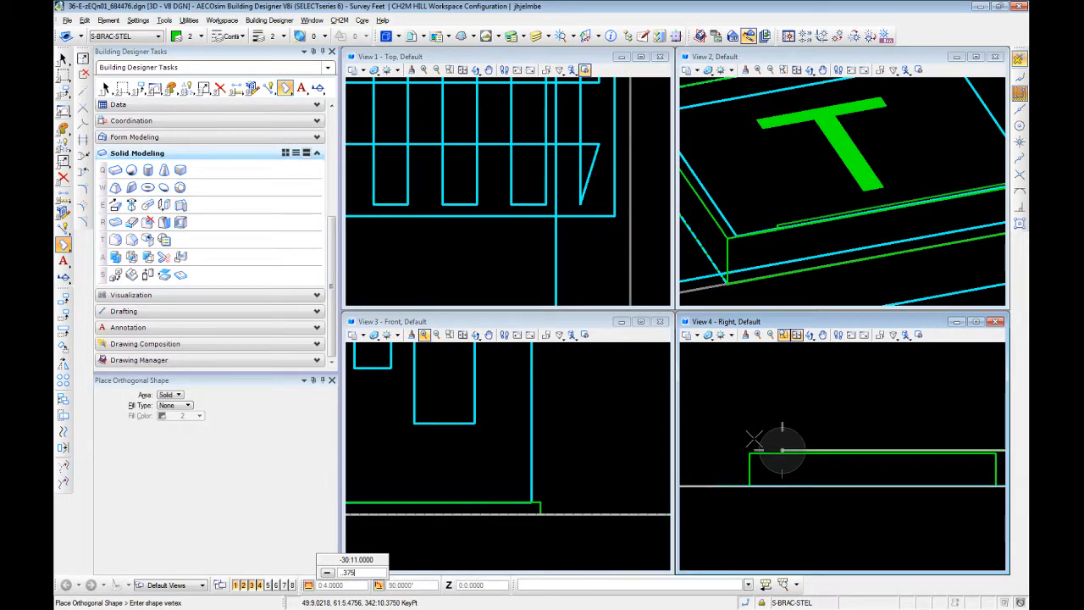
{"action": "key", "text": "BackSpace"}
{"action": "key", "text": "BackSpace"}
{"action": "key", "text": "BackSpace"}
{"action": "key", "text": "BackSpace"}
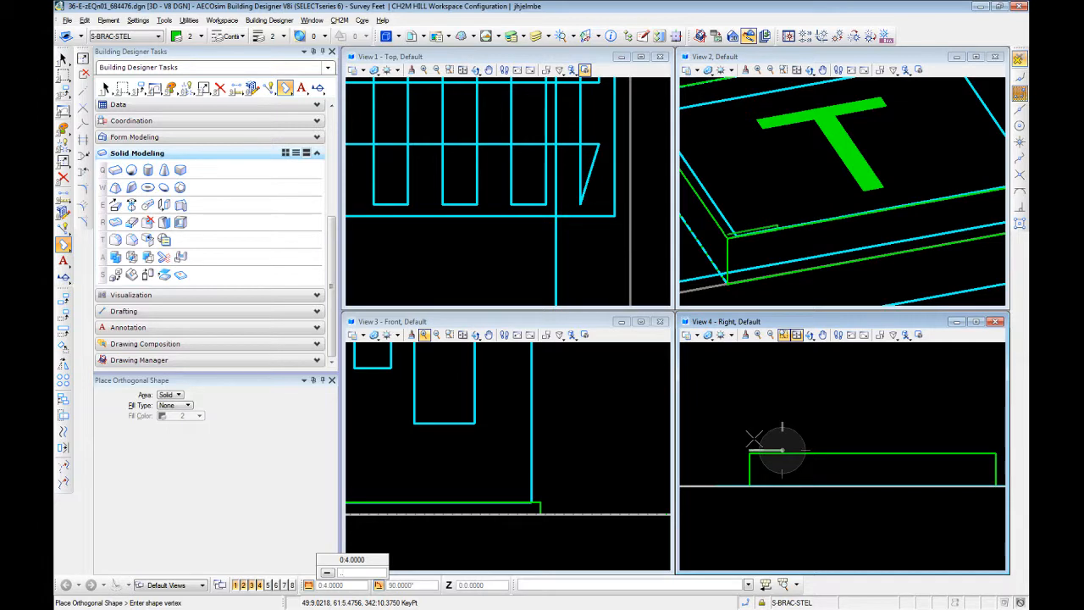
{"action": "type", "text": "375"}
{"action": "scroll", "coordinate": [754, 437], "scroll_direction": "up", "scroll_amount": 5}
{"action": "left_click", "coordinate": [738, 489]}
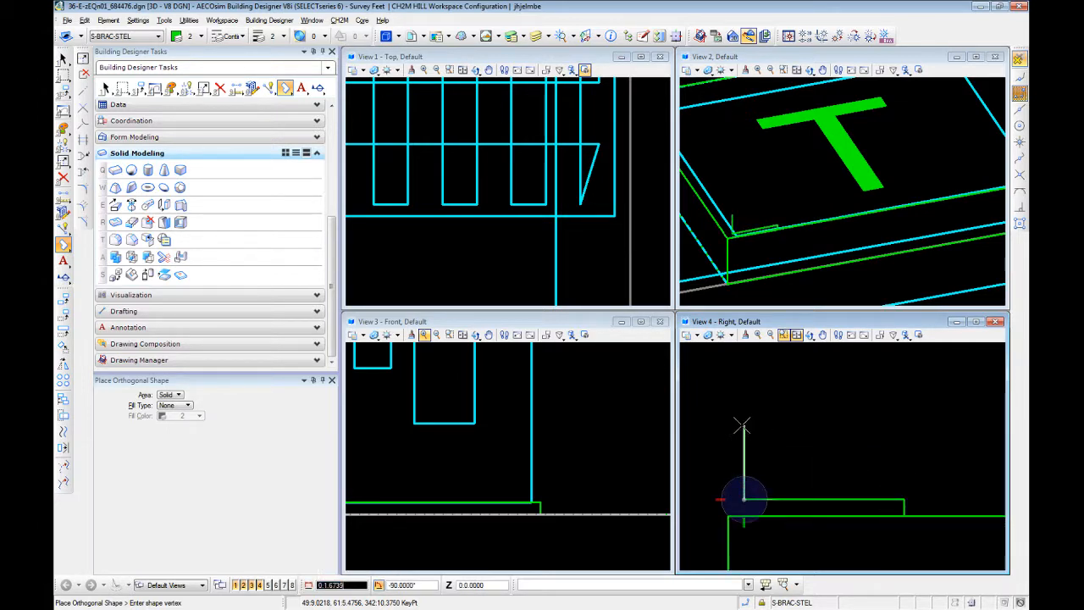
- Draw the web's inner edge about 3.16 inches straight up from the end of the lower flange's inner edge
{"action": "scroll", "coordinate": [742, 426], "scroll_direction": "down", "scroll_amount": 5}
{"action": "middle_click_drag", "start_coordinate": [756, 459], "coordinate": [791, 579]}
{"action": "middle_click_drag", "start_coordinate": [781, 485], "coordinate": [773, 432]}
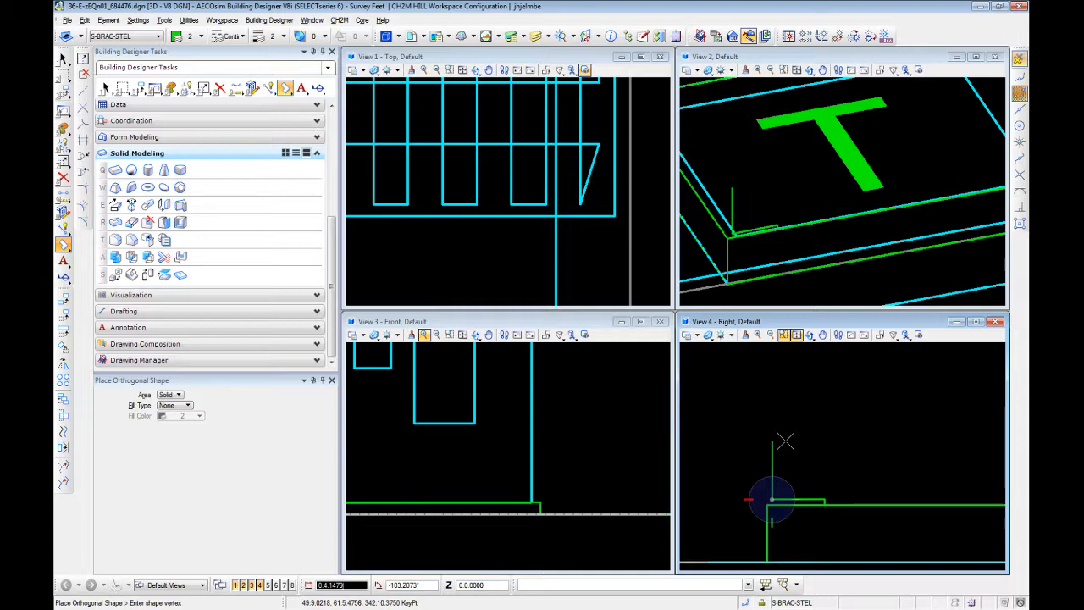
{"action": "type", "text": "4"}
{"action": "type", "text": "-"}
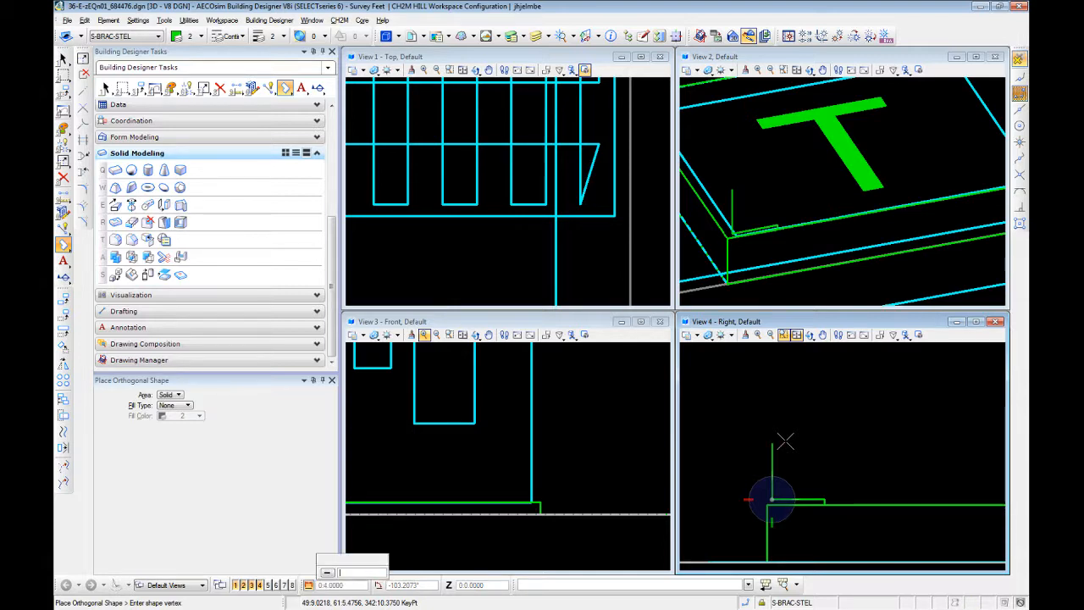
{"action": "type", "text": "("}
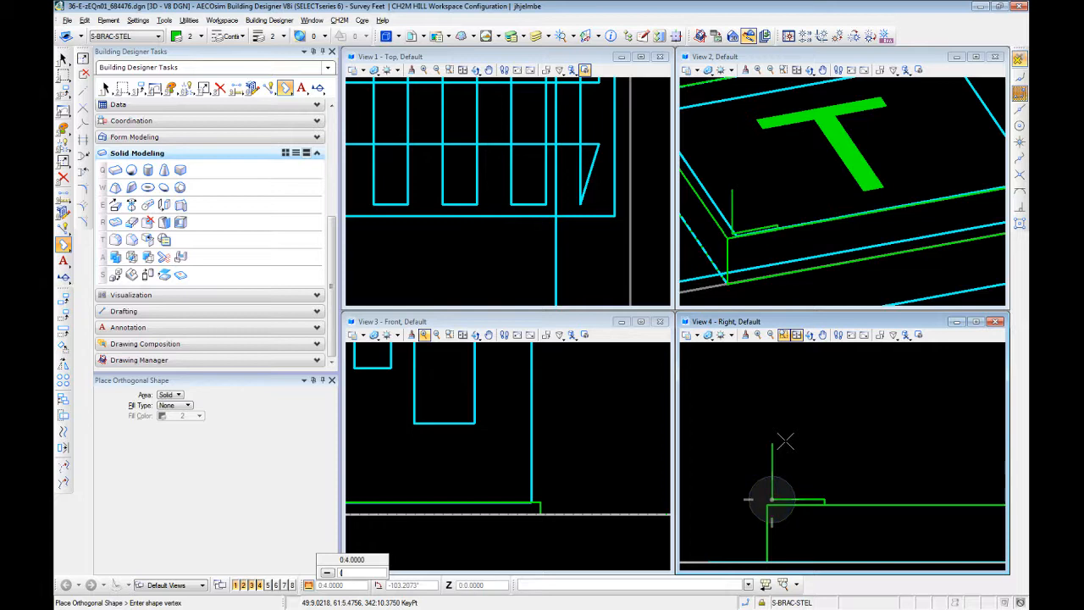
{"action": "type", "text": "375"}
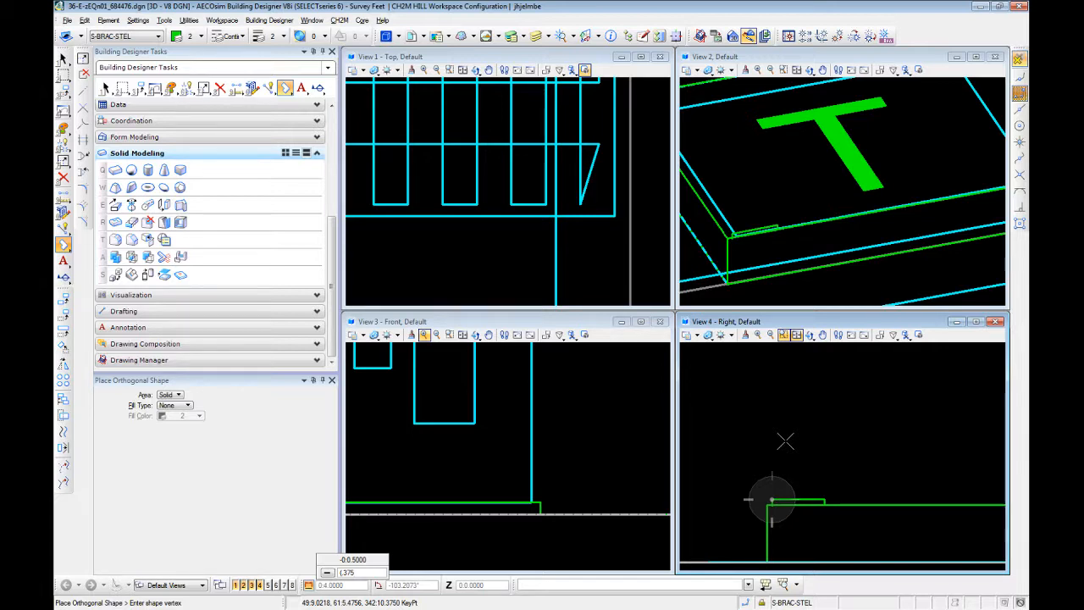
{"action": "key", "text": "BackSpace"}
{"action": "key", "text": "BackSpace"}
{"action": "key", "text": "BackSpace"}
{"action": "key", "text": "BackSpace"}
{"action": "type", "text": ".."}
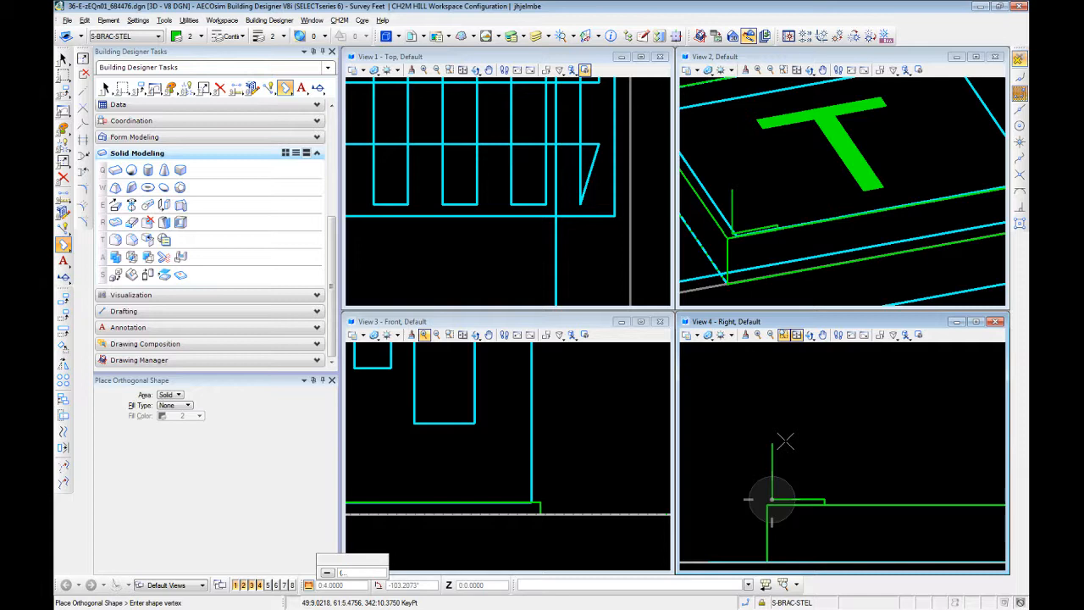
{"action": "type", "text": "3"}
{"action": "key", "text": "Return"}
{"action": "left_click", "coordinate": [786, 441]}
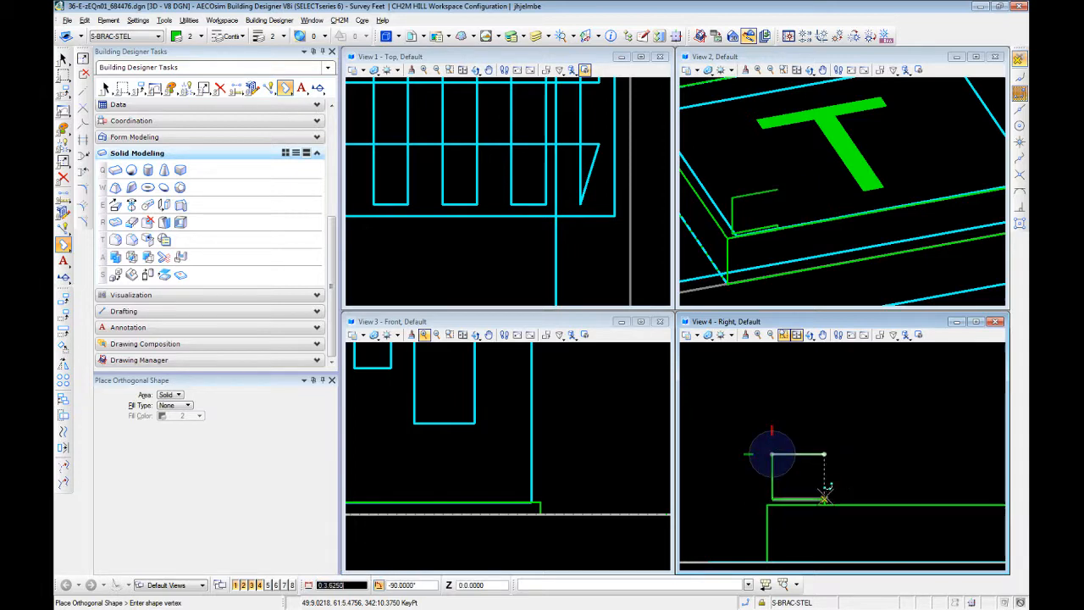
- Outline the upper flange with an inner edge aligned to the lower flange tip, a .375-inch end, and a top edge back in line with the pad corner
{"action": "left_click", "coordinate": [828, 495]}
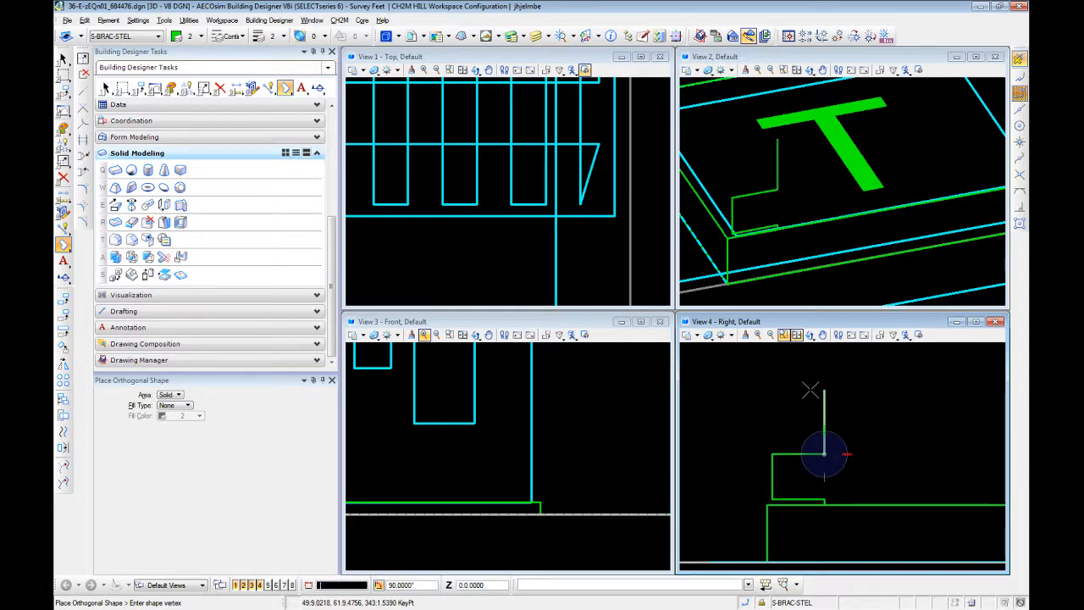
{"action": "type", "text": ".375"}
{"action": "left_click", "coordinate": [810, 389]}
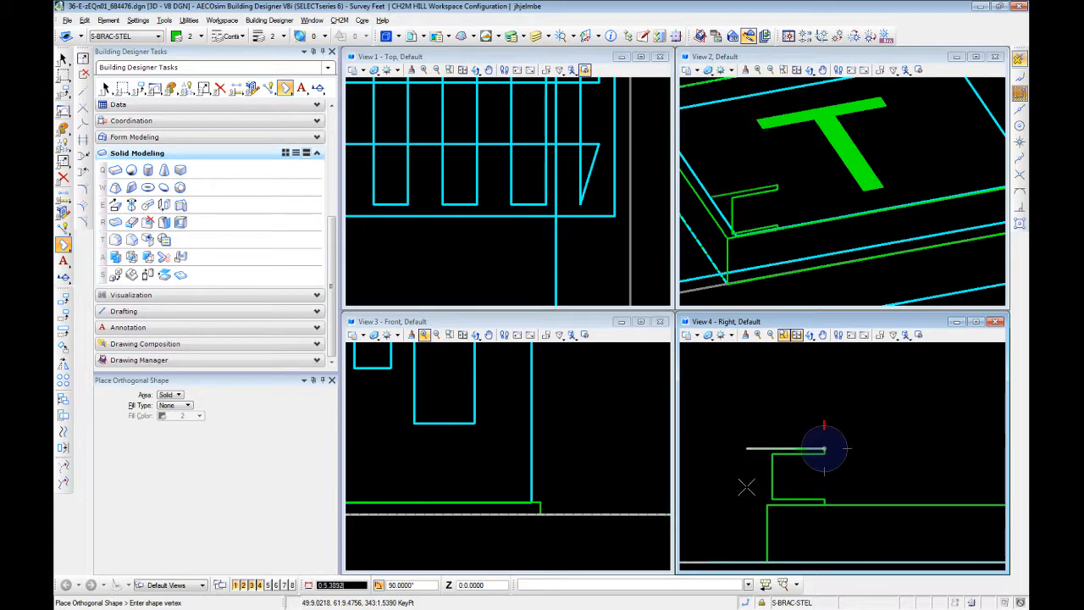
{"action": "left_click", "coordinate": [763, 504]}
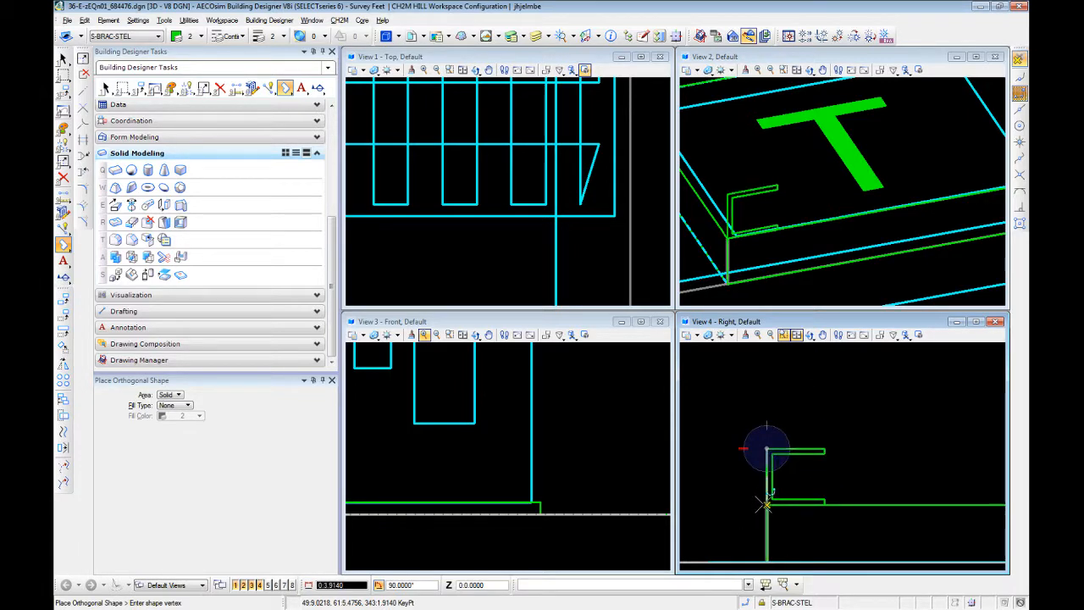
- Close the C-shaped profile at the pad corner and finish the orthogonal shape
{"action": "left_click", "coordinate": [765, 503]}
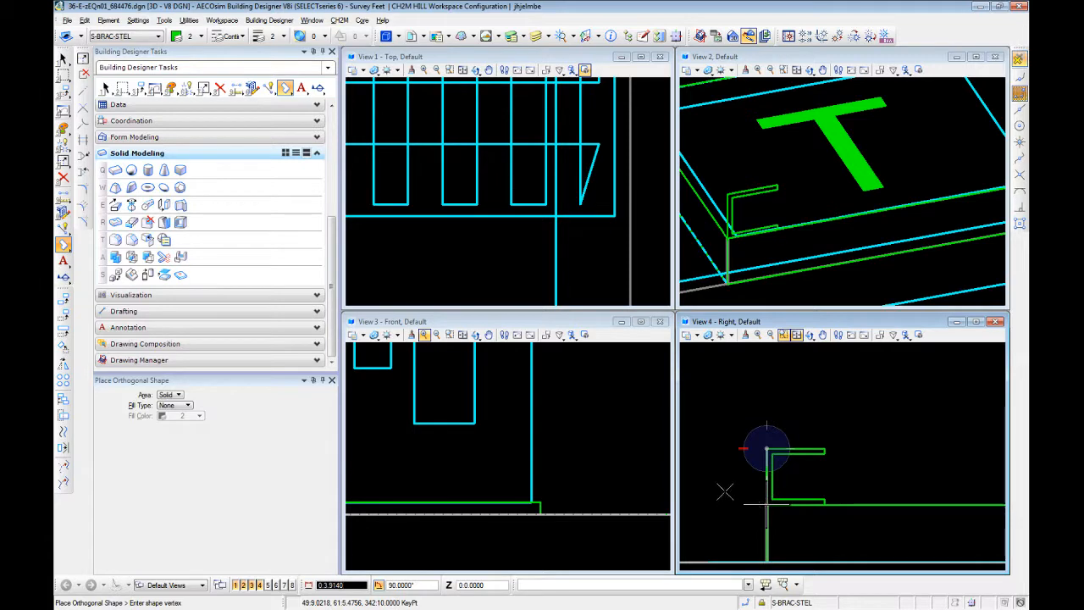
{"action": "scroll", "coordinate": [786, 387], "scroll_direction": "down", "scroll_amount": 3}
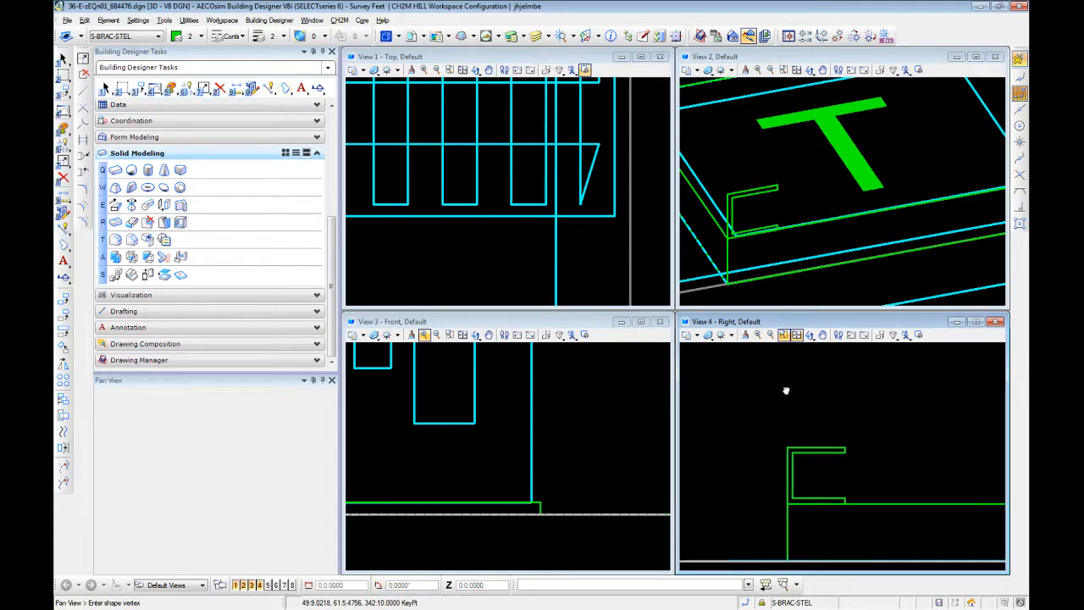
{"action": "key", "text": "Escape"}
- Extrude the C-shaped profile orthogonally into a solid along the pad edge to the pad's far corner
{"action": "left_click", "coordinate": [836, 427]}
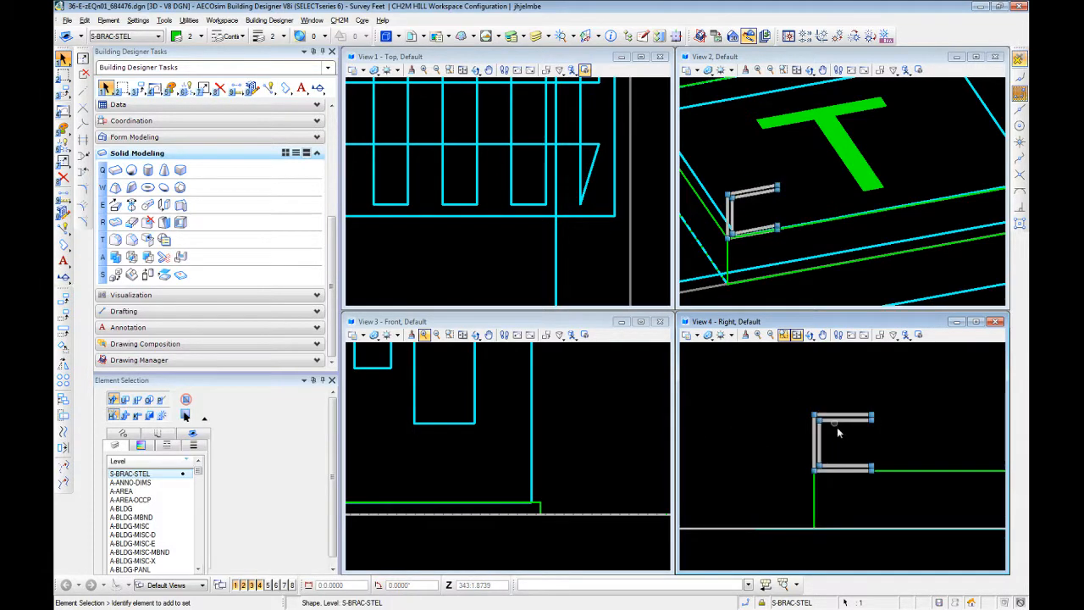
{"action": "scroll", "coordinate": [838, 425], "scroll_direction": "up", "scroll_amount": 5}
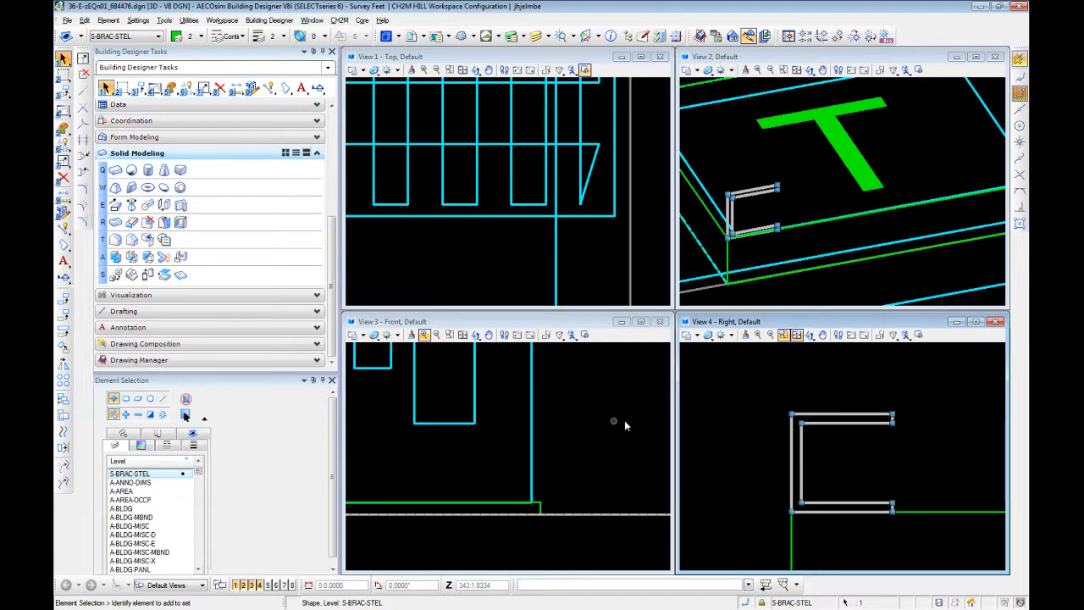
{"action": "scroll", "coordinate": [760, 432], "scroll_direction": "down", "scroll_amount": 2}
{"action": "middle_click_drag", "start_coordinate": [760, 431], "coordinate": [800, 449], "text": "shift"}
{"action": "scroll", "coordinate": [800, 450], "scroll_direction": "down", "scroll_amount": 3}
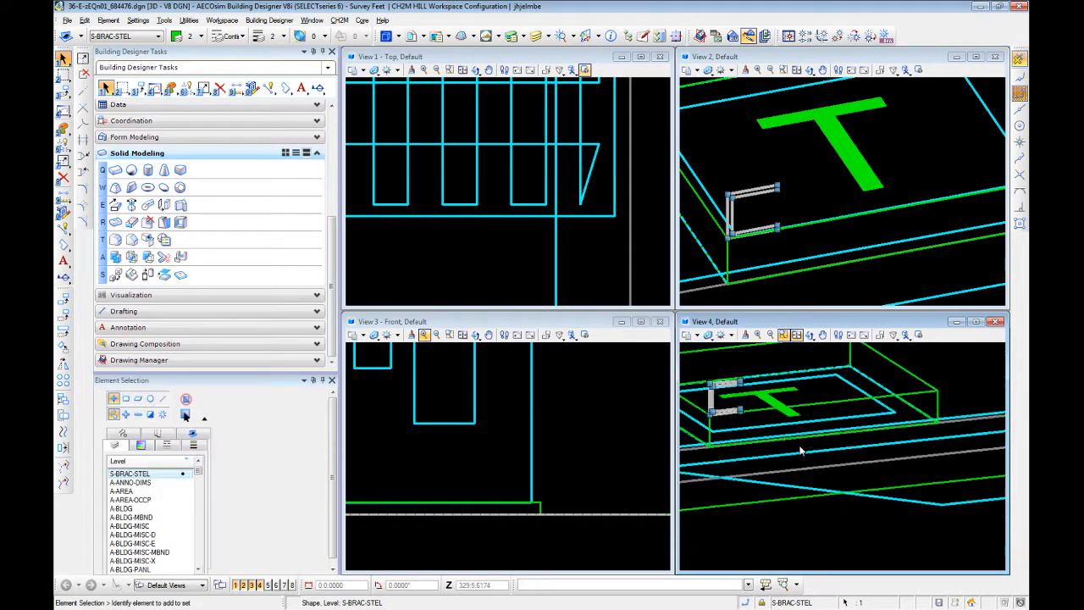
{"action": "left_click", "coordinate": [851, 334]}
{"action": "left_click", "coordinate": [851, 335]}
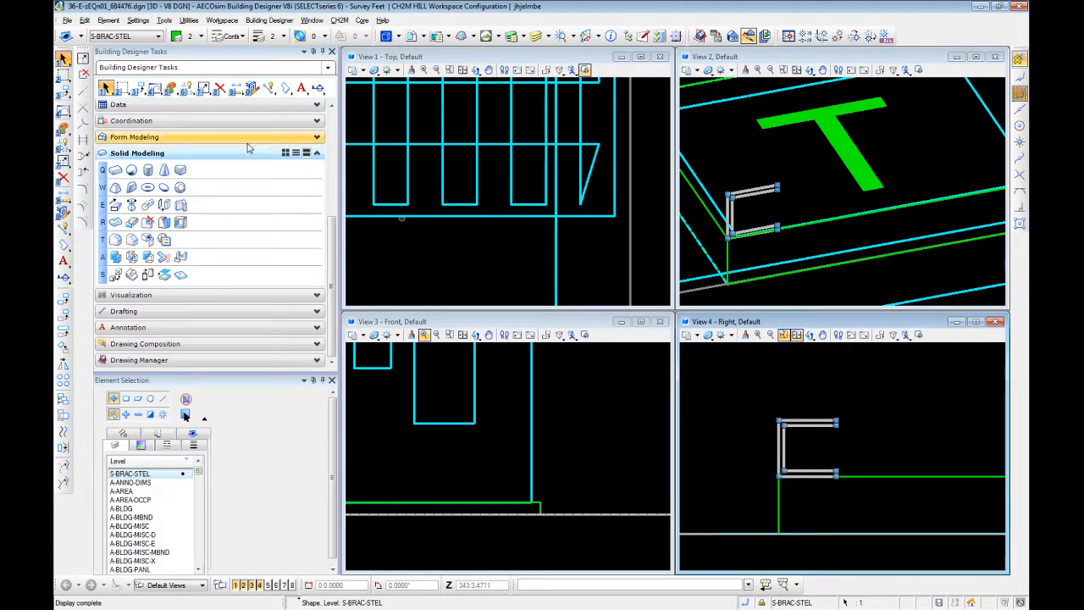
{"action": "left_click", "coordinate": [115, 205]}
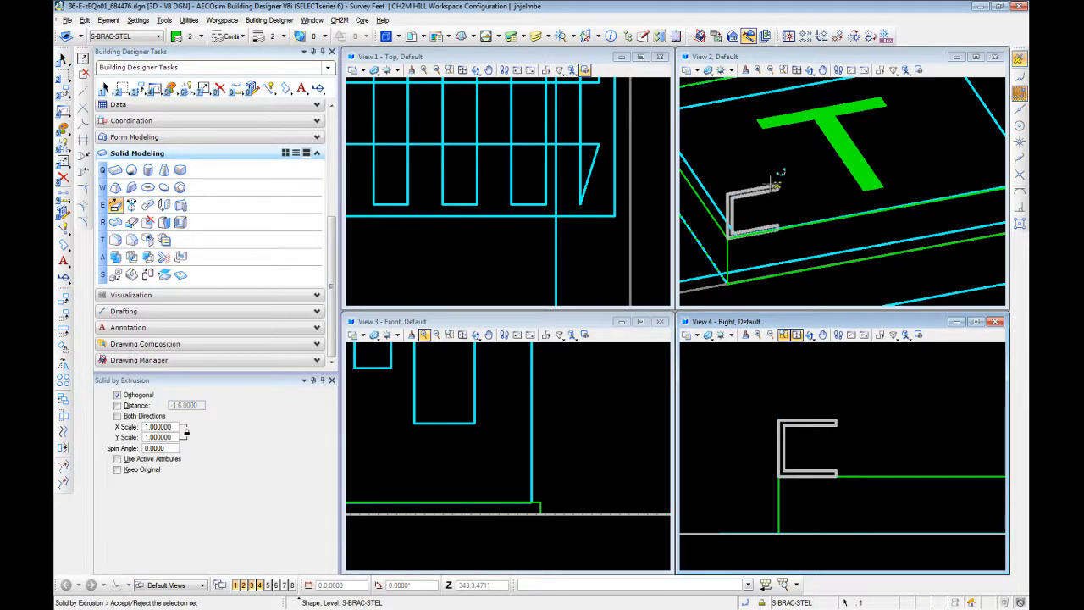
{"action": "left_click", "coordinate": [775, 190]}
{"action": "scroll", "coordinate": [792, 182], "scroll_direction": "down", "scroll_amount": 4}
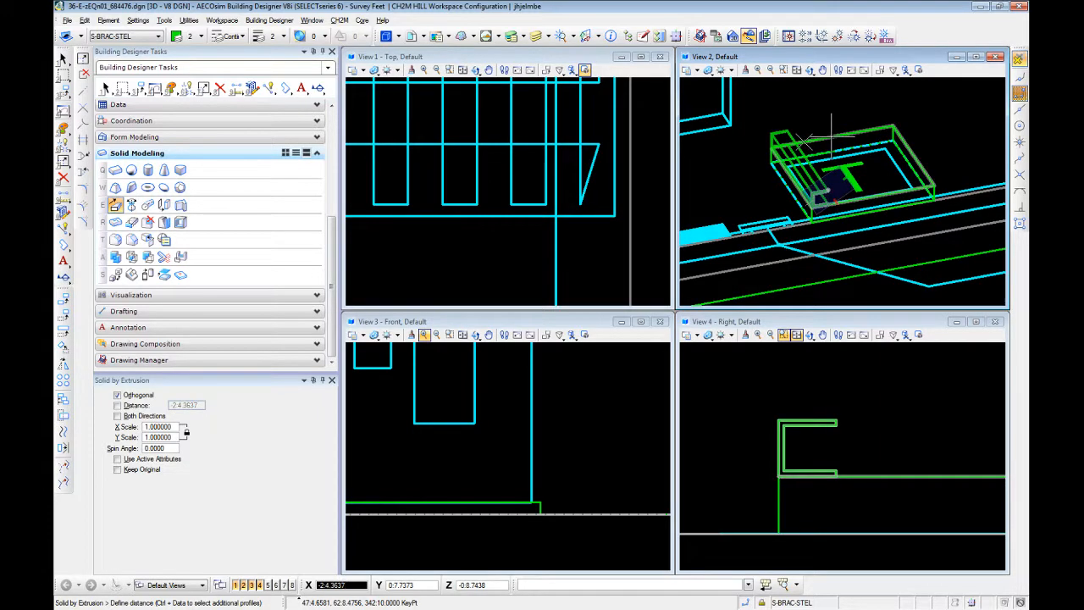
{"action": "left_click", "coordinate": [779, 125]}
{"action": "key", "text": "Escape"}
- Display View 2 in the Illustration: Ignore Lighting style and enlarge it to inspect the steel channel on the pad
{"action": "scroll", "coordinate": [834, 202], "scroll_direction": "up", "scroll_amount": 4}
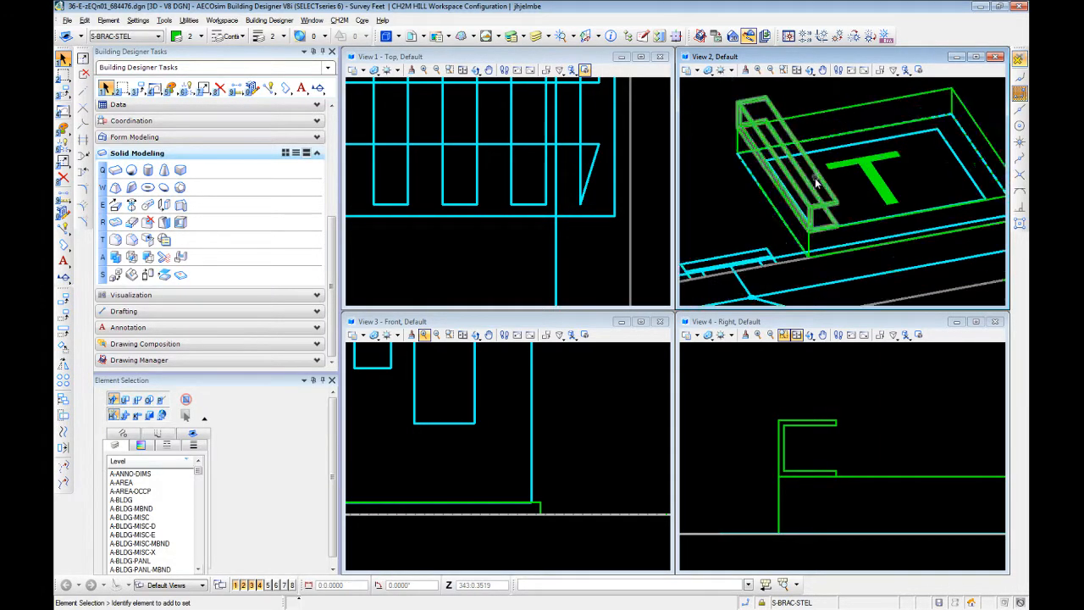
{"action": "scroll", "coordinate": [865, 227], "scroll_direction": "down", "scroll_amount": 3}
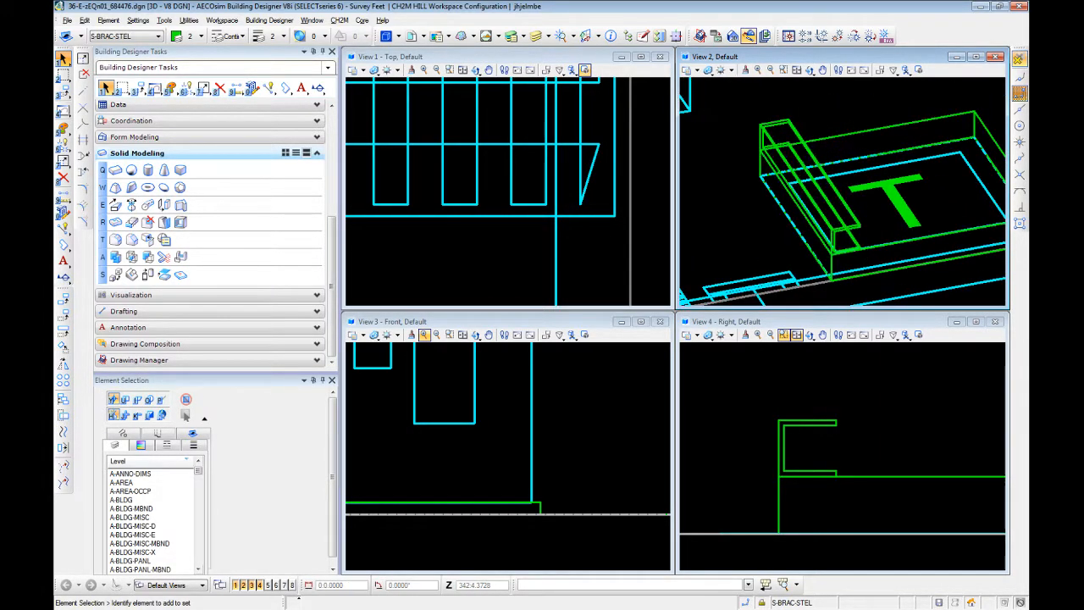
{"action": "middle_click_drag", "start_coordinate": [912, 134], "coordinate": [823, 129], "text": "shift"}
{"action": "key", "text": "Escape"}
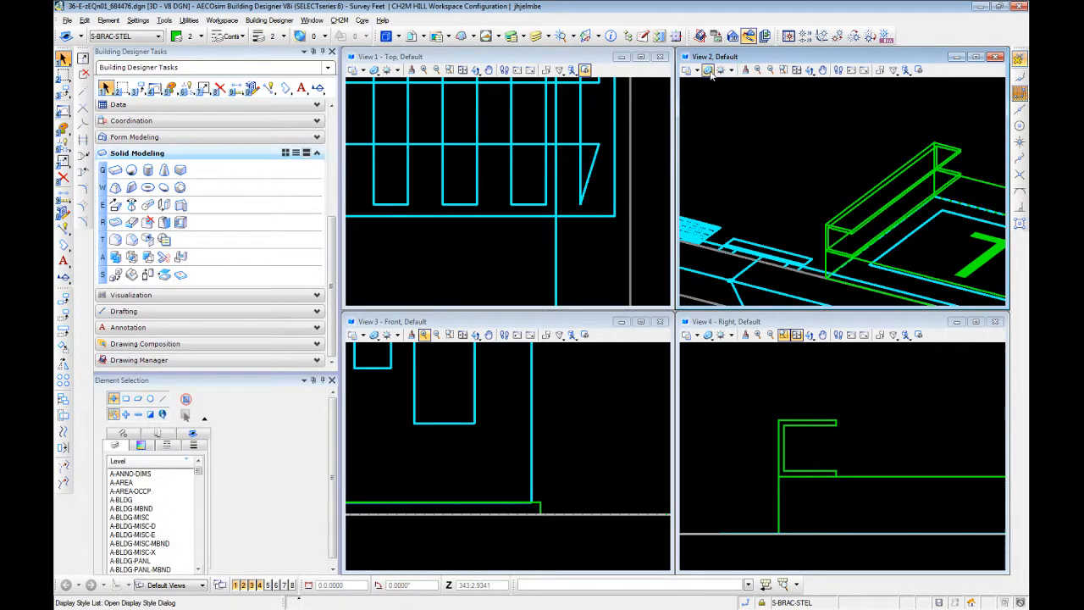
{"action": "left_click", "coordinate": [709, 71]}
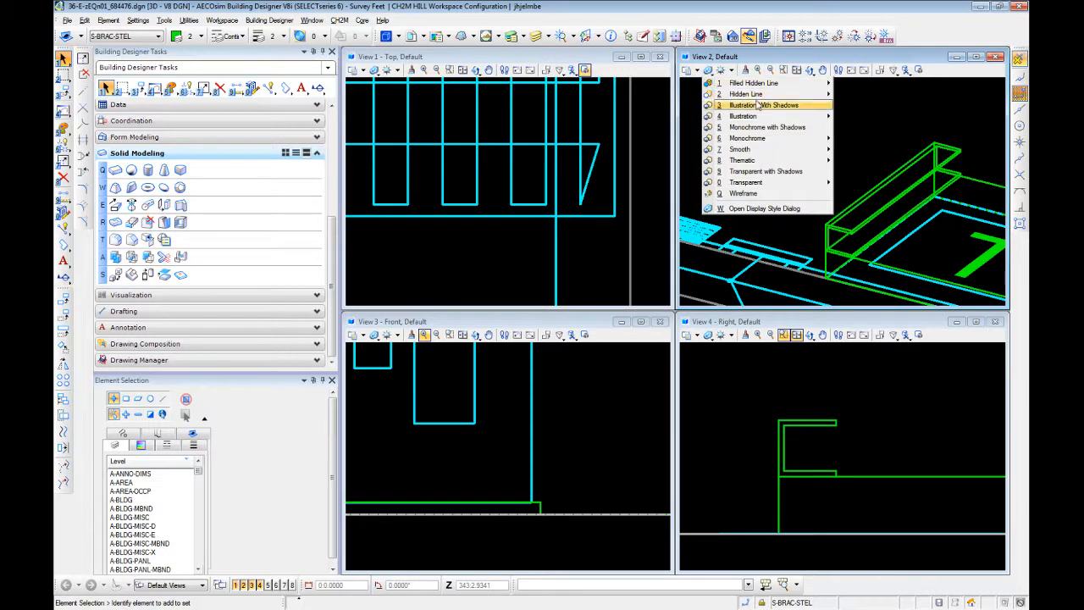
{"action": "mouse_move", "coordinate": [827, 120]}
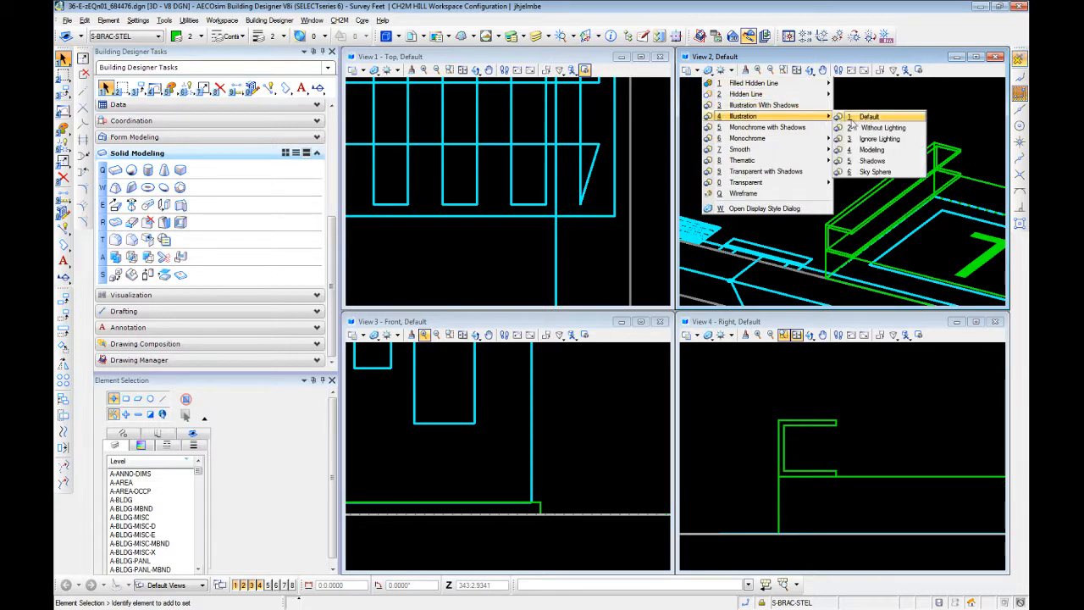
{"action": "left_click", "coordinate": [898, 140]}
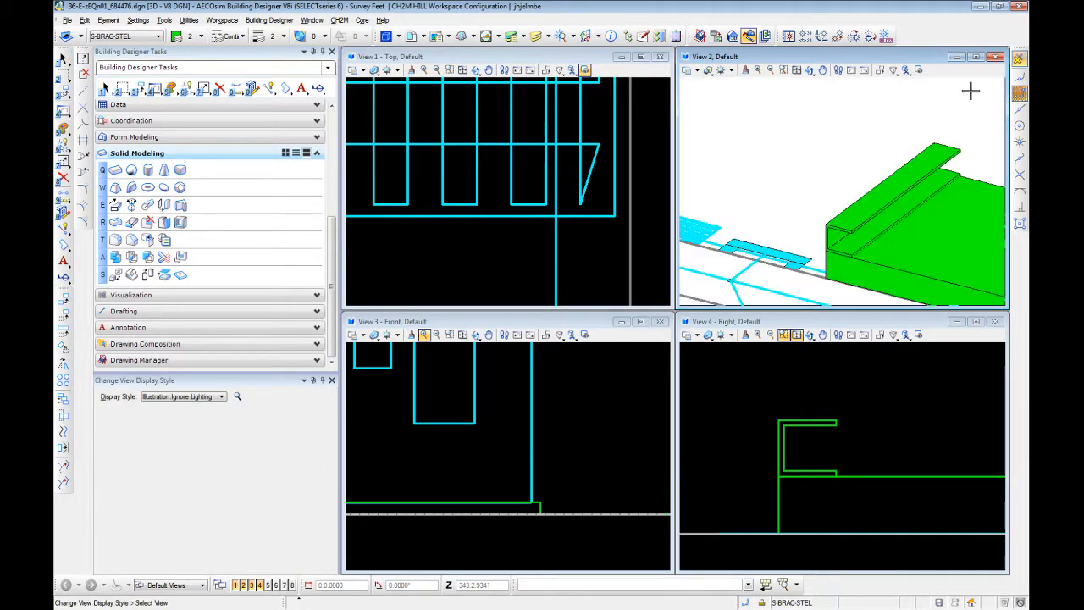
{"action": "left_click", "coordinate": [976, 57]}
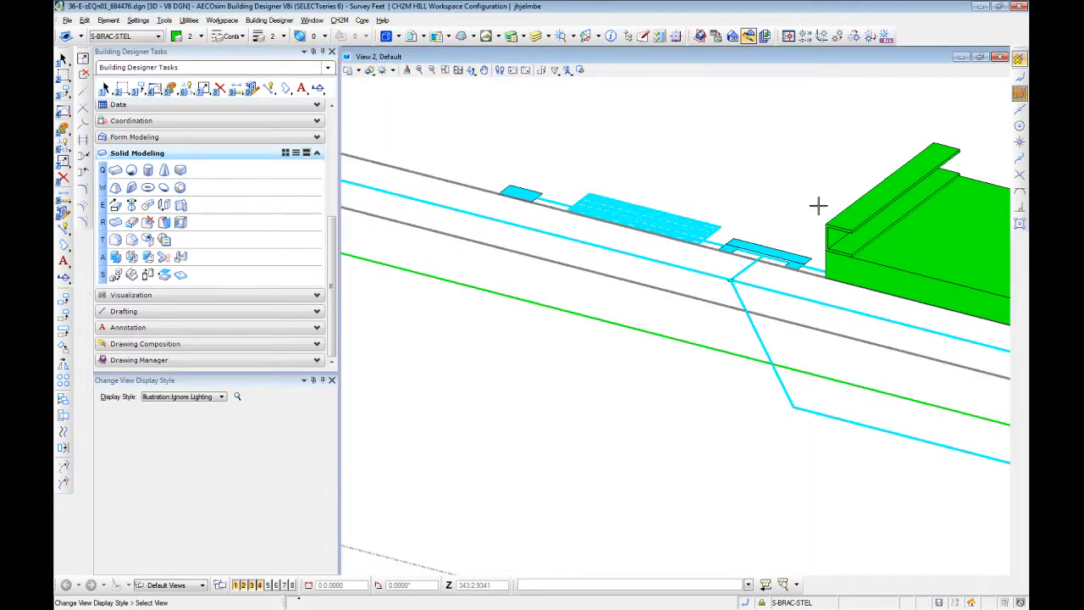
{"action": "scroll", "coordinate": [818, 205], "scroll_direction": "down", "scroll_amount": 6}
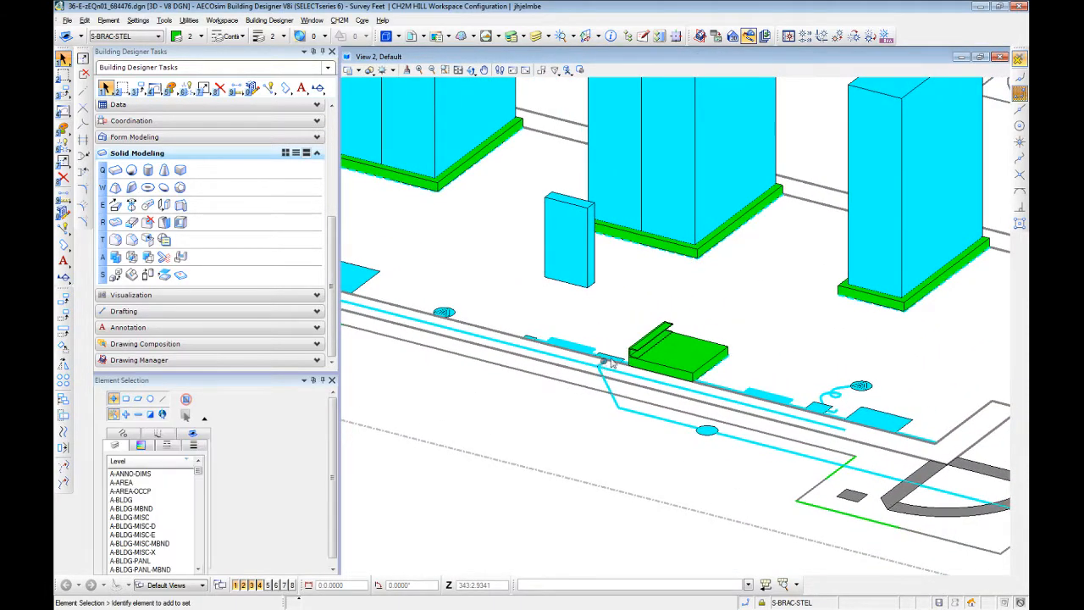
{"action": "scroll", "coordinate": [661, 327], "scroll_direction": "up", "scroll_amount": 5}
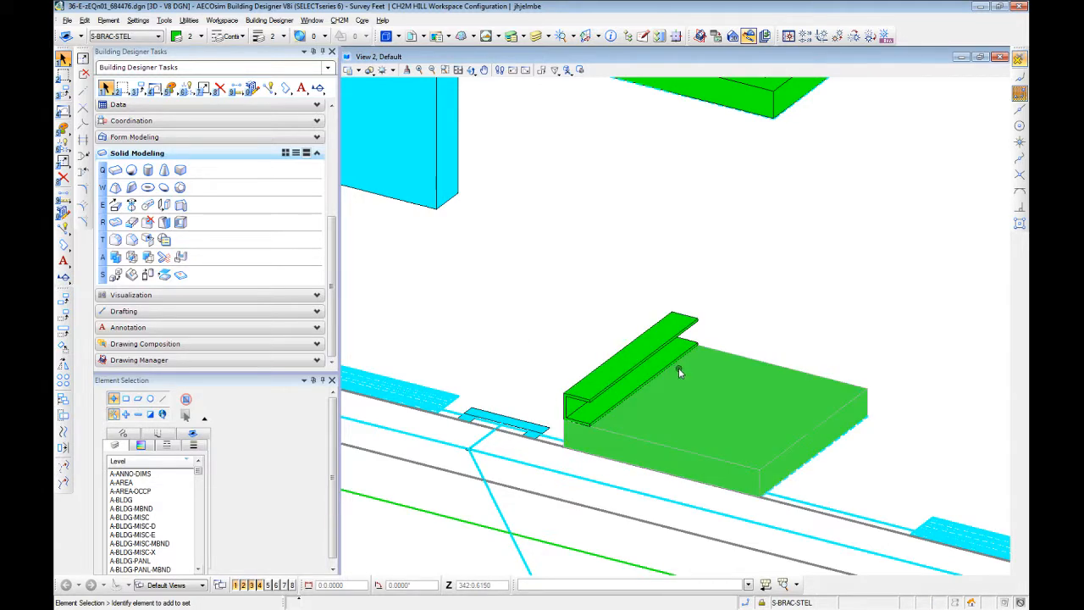
- In the enlarged Top view, mirror the channel about a horizontal line through the pad's side-edge midpoint, without making a copy
{"action": "left_click", "coordinate": [653, 364]}
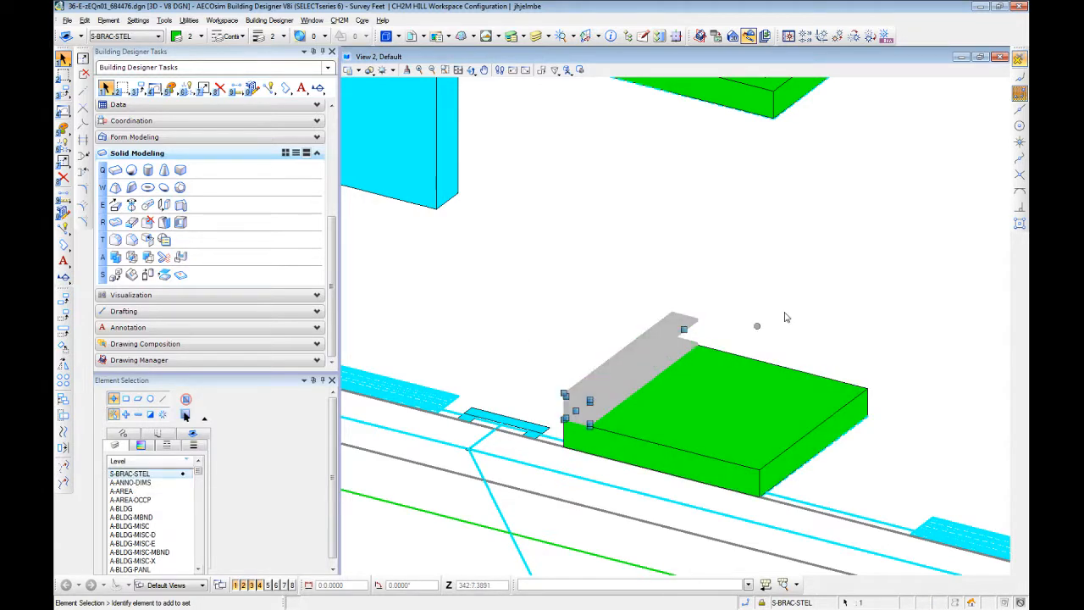
{"action": "left_click", "coordinate": [980, 56]}
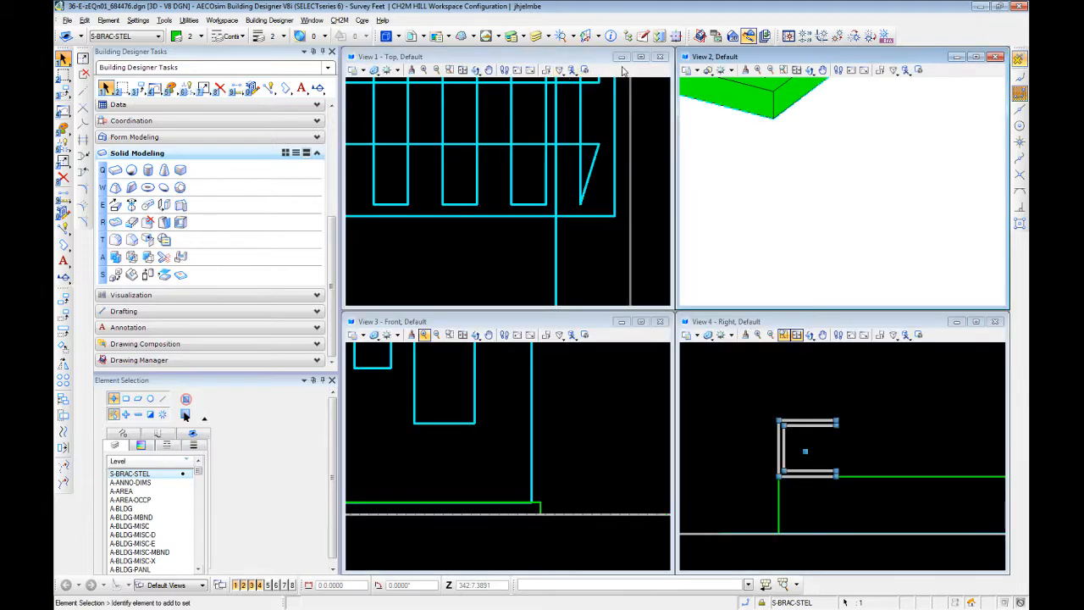
{"action": "left_click", "coordinate": [646, 58]}
{"action": "scroll", "coordinate": [678, 188], "scroll_direction": "down", "scroll_amount": 4}
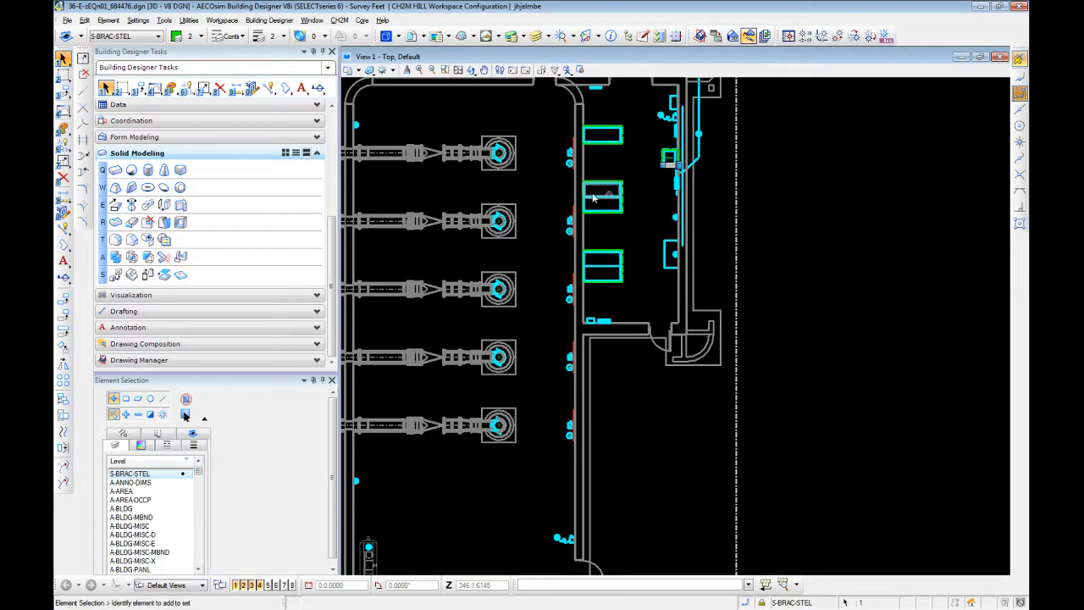
{"action": "scroll", "coordinate": [734, 89], "scroll_direction": "up", "scroll_amount": 2}
{"action": "scroll", "coordinate": [735, 97], "scroll_direction": "up", "scroll_amount": 3}
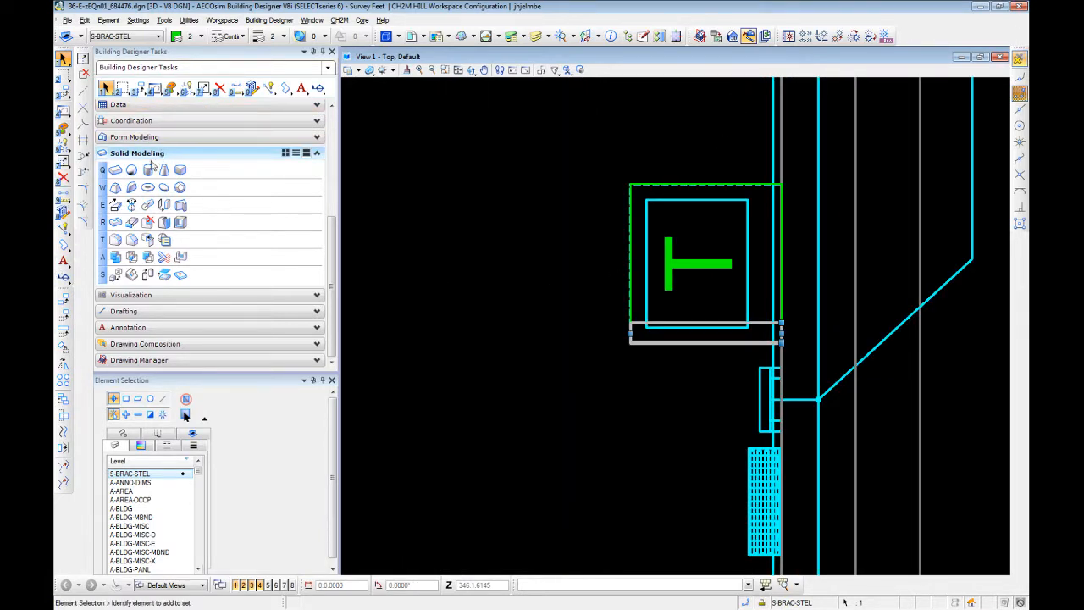
{"action": "left_click", "coordinate": [64, 364]}
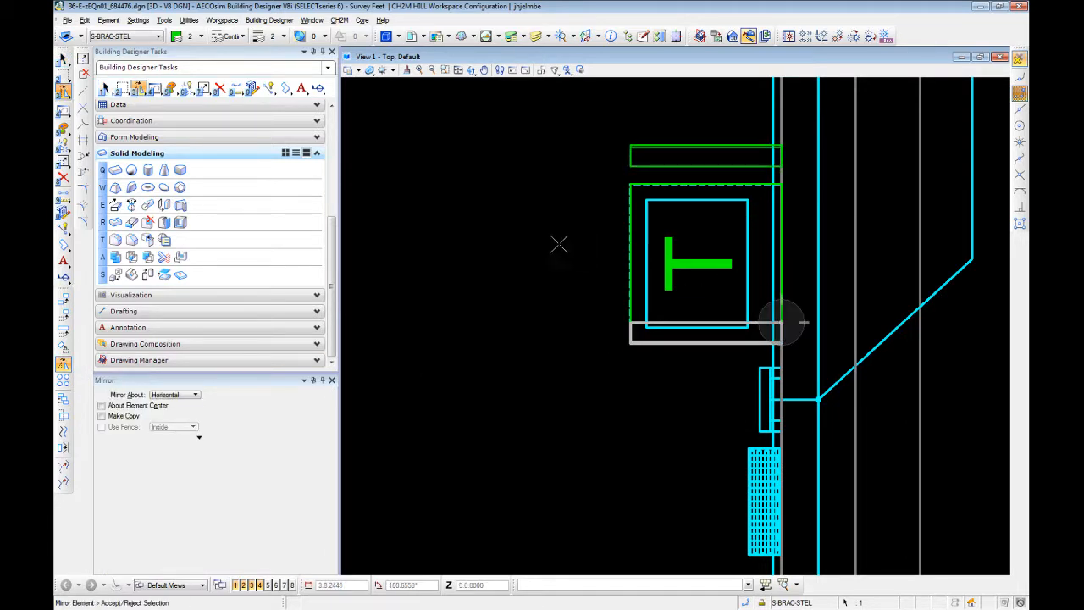
{"action": "left_click", "coordinate": [195, 394]}
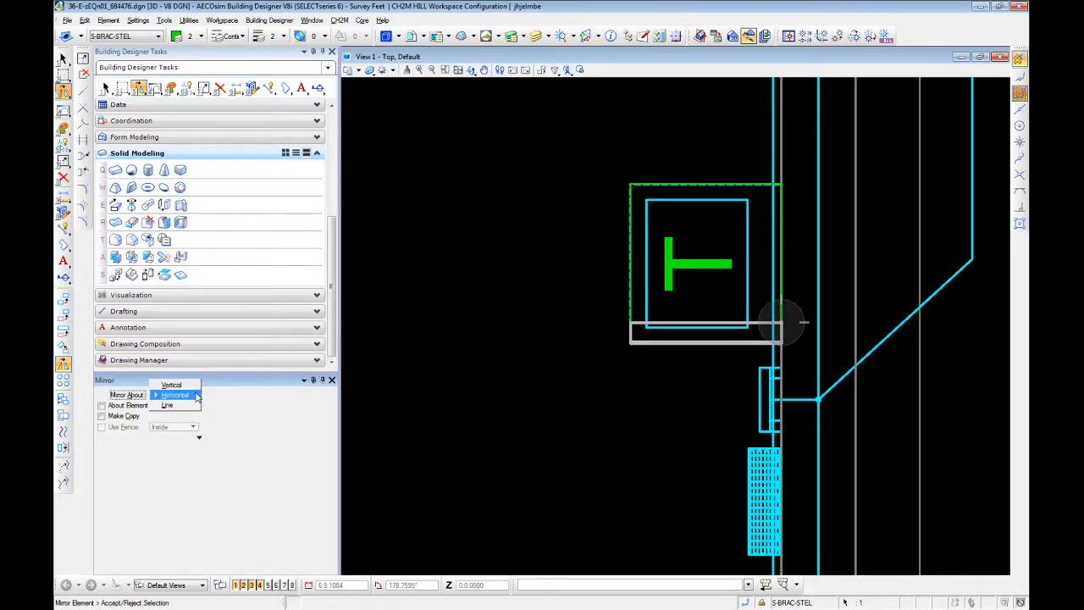
{"action": "left_click", "coordinate": [188, 406]}
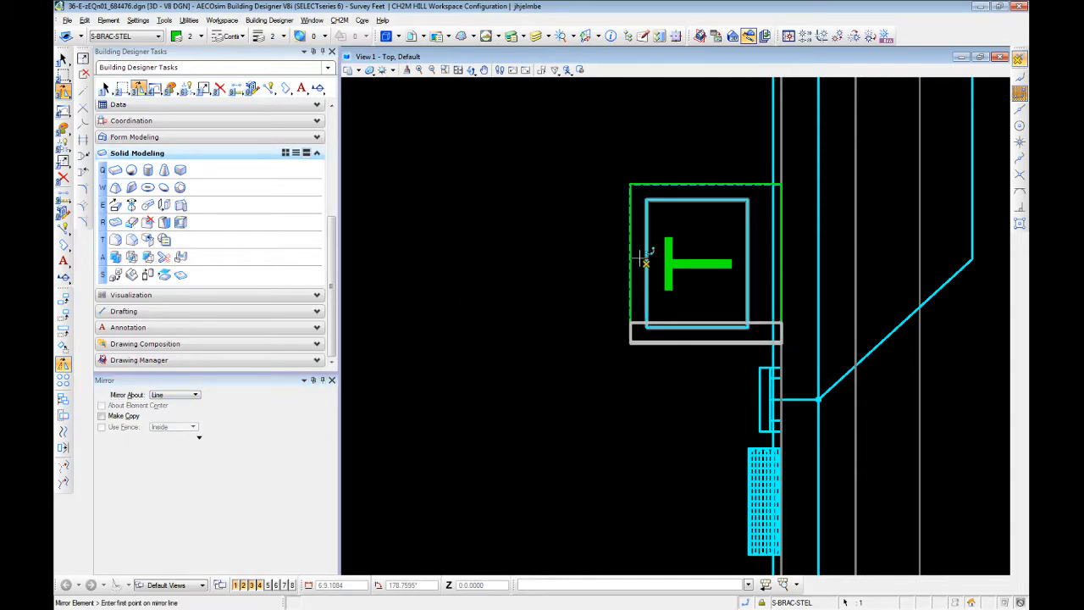
{"action": "left_click", "coordinate": [635, 265]}
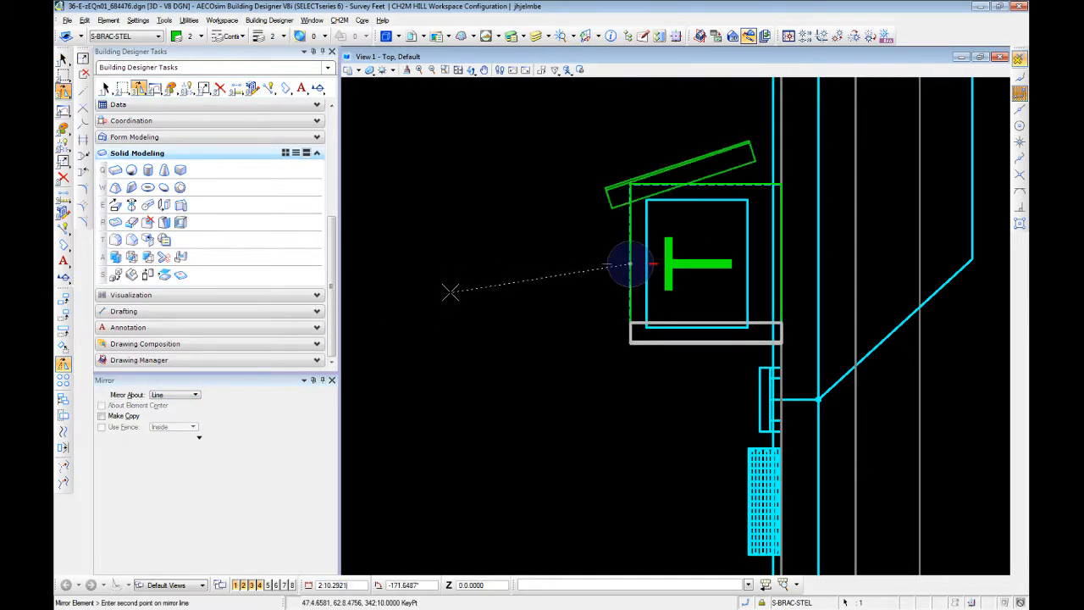
{"action": "scroll", "coordinate": [636, 155], "scroll_direction": "up", "scroll_amount": 4}
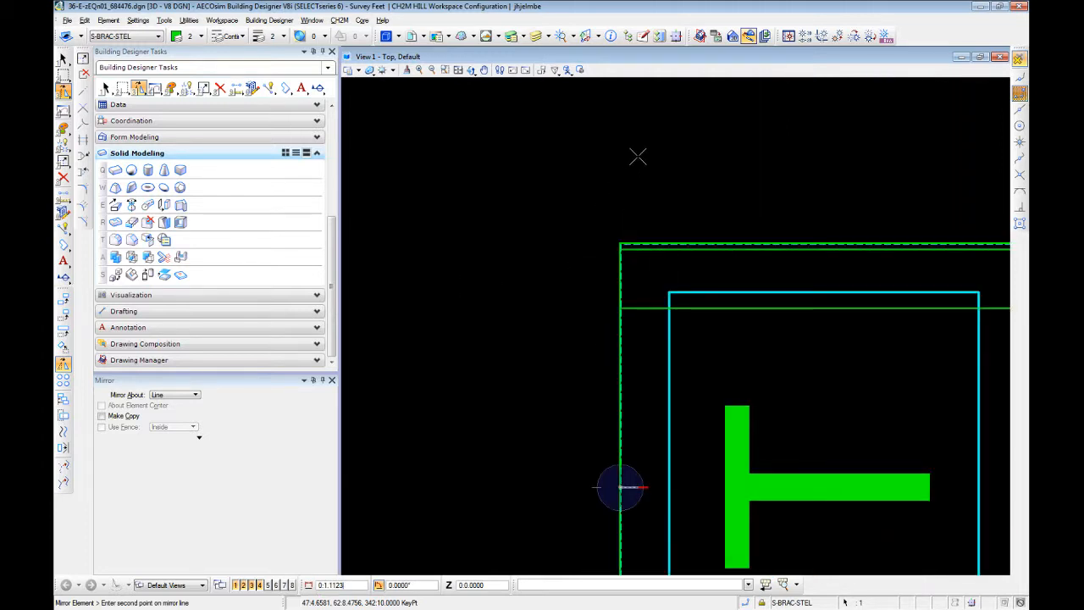
{"action": "scroll", "coordinate": [637, 157], "scroll_direction": "down", "scroll_amount": 2}
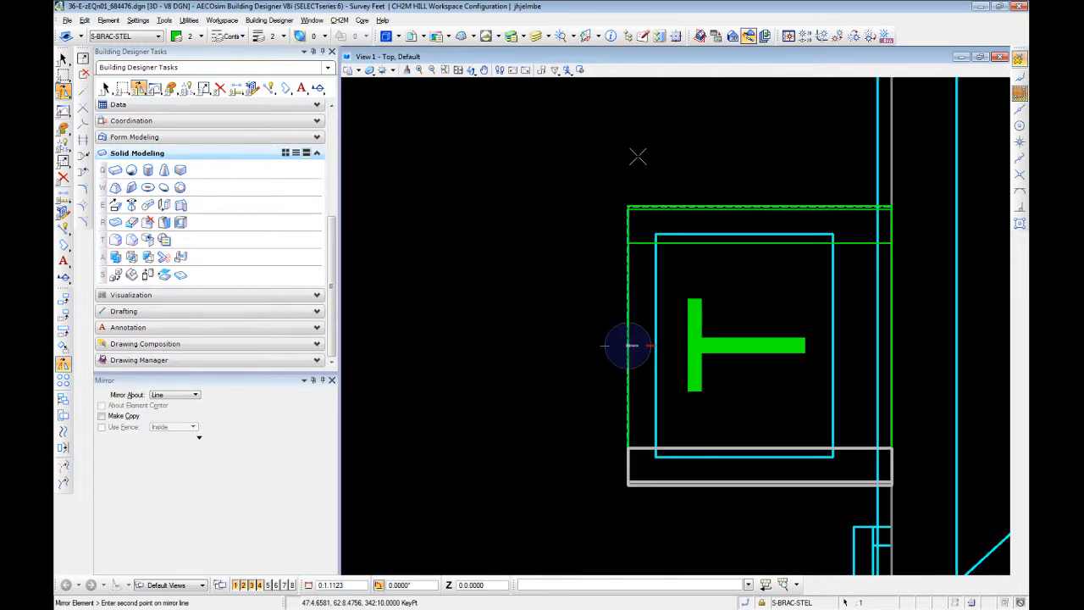
{"action": "left_click", "coordinate": [506, 234]}
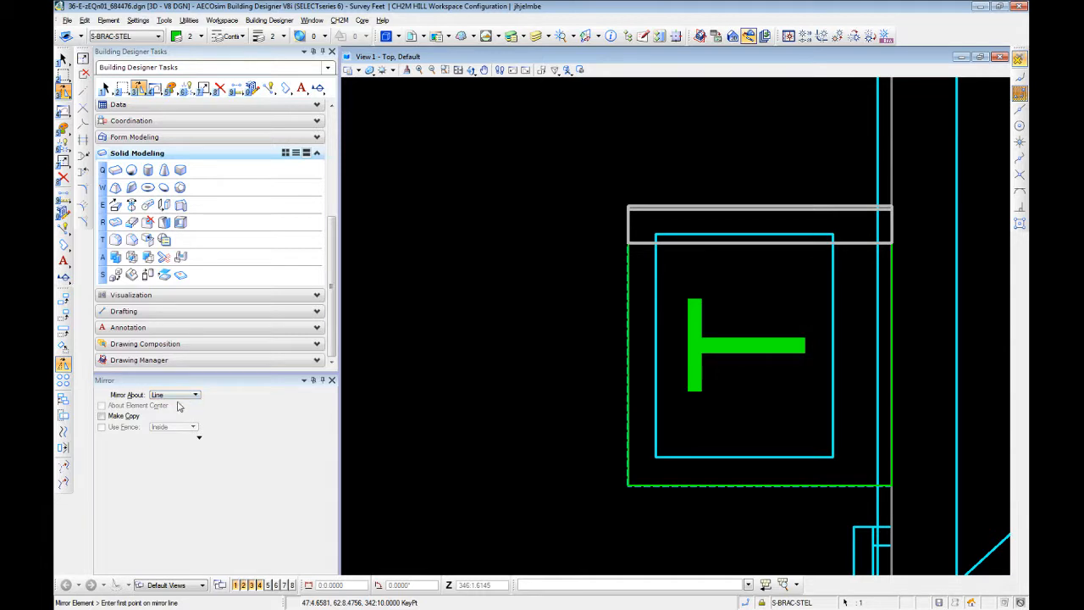
- Mirror a copy of the channel back to the opposite pad edge about the horizontal line through the side-edge midpoint
{"action": "left_click", "coordinate": [117, 418]}
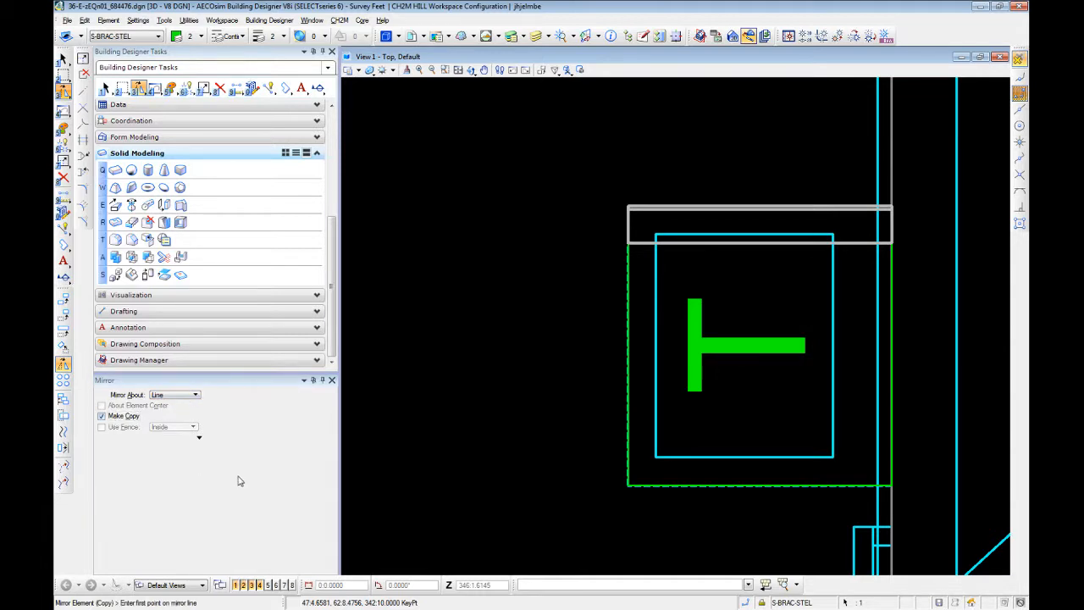
{"action": "left_click", "coordinate": [628, 346]}
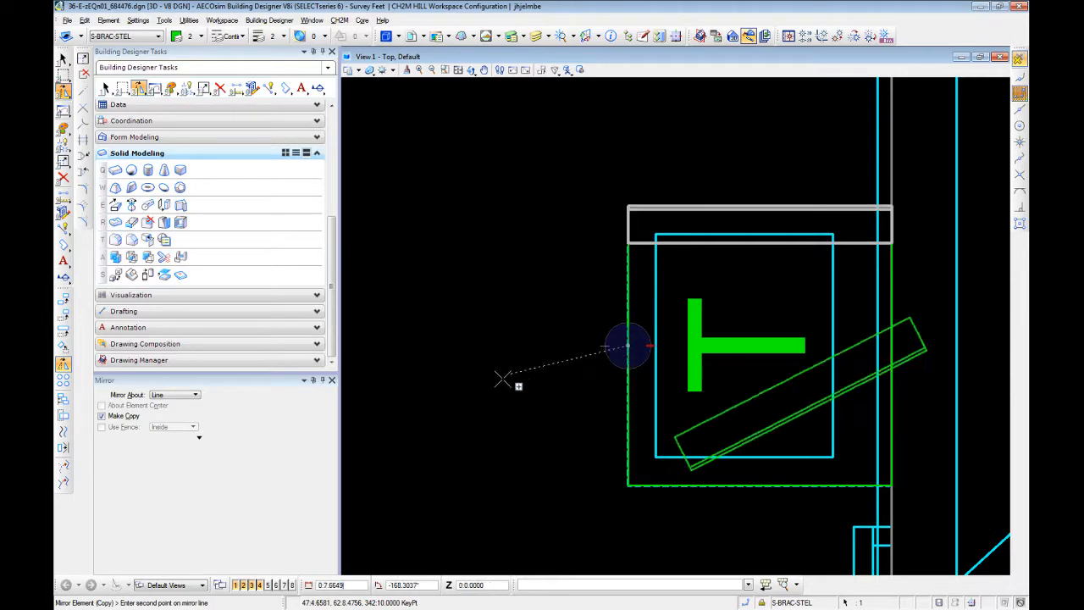
{"action": "left_click", "coordinate": [506, 345]}
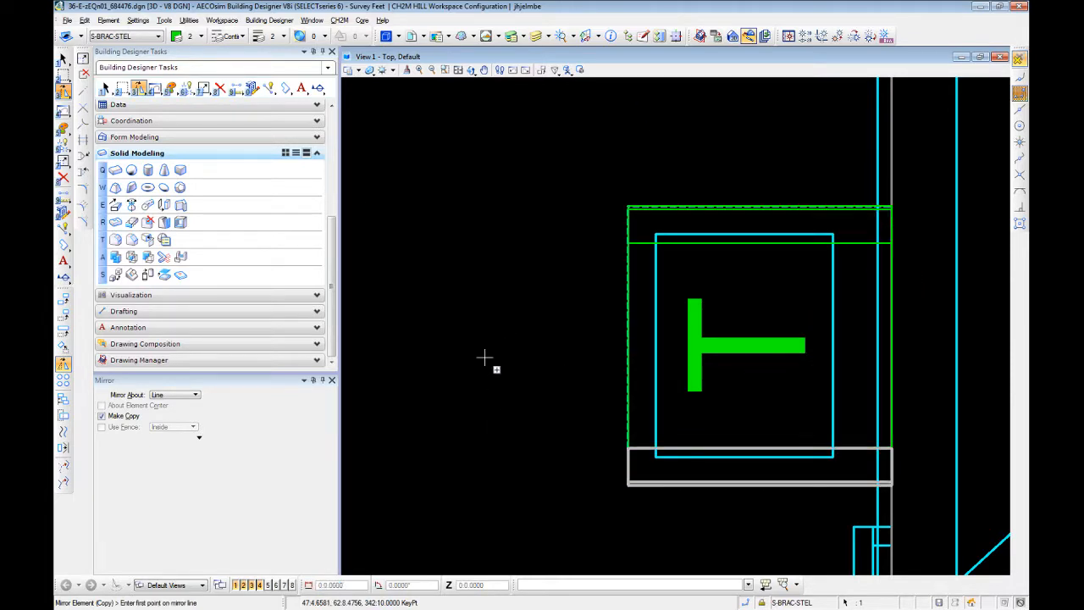
{"action": "key", "text": "Escape"}
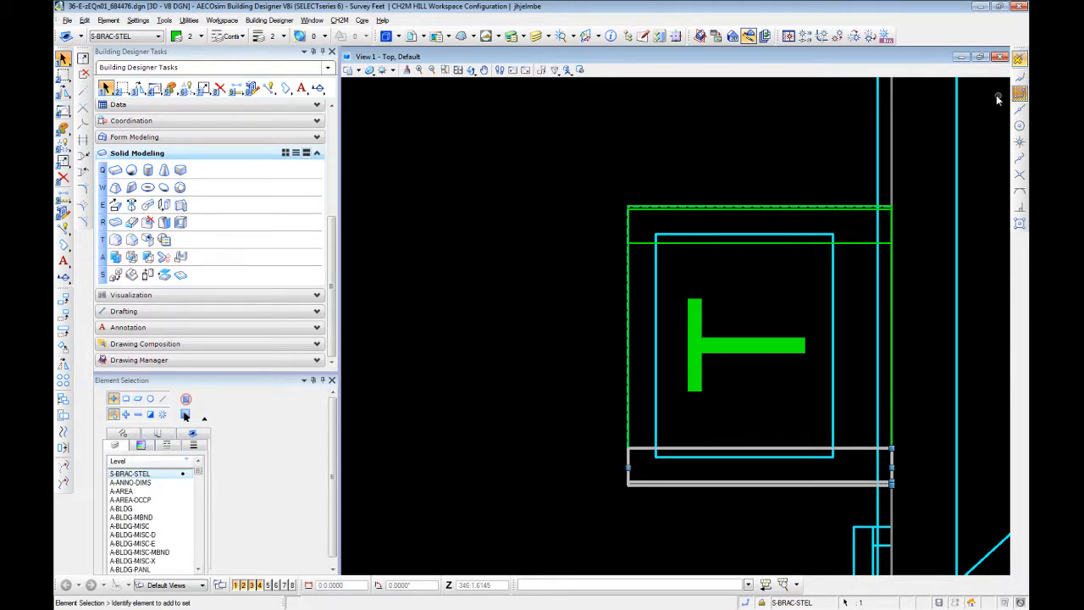
- Examine both channels on the pad in the enlarged View 2 and return to the four-view layout
{"action": "left_click", "coordinate": [981, 58]}
{"action": "left_click", "coordinate": [975, 57]}
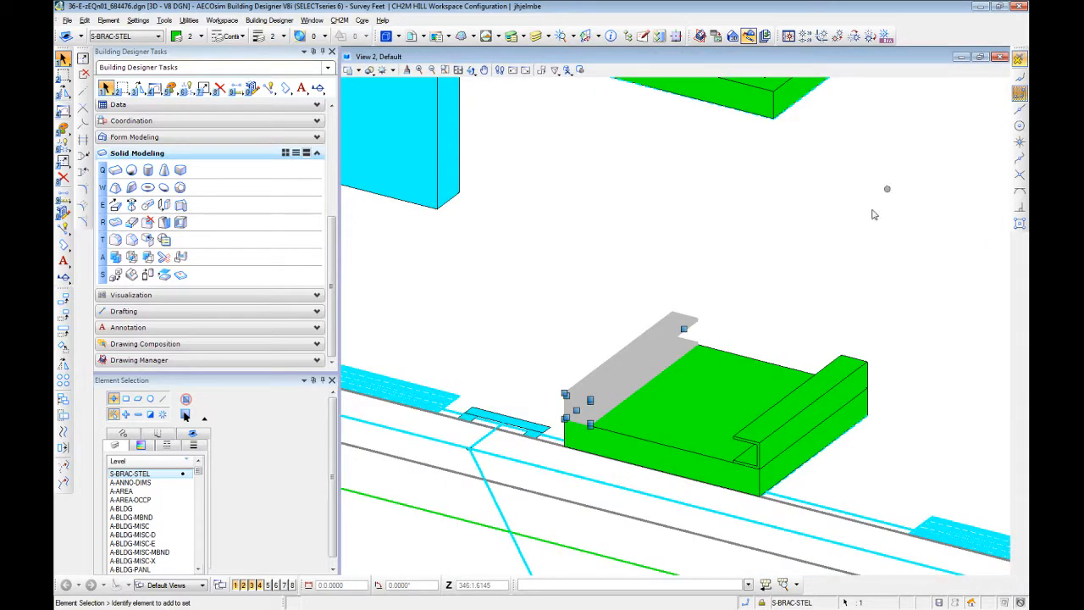
{"action": "scroll", "coordinate": [883, 186], "scroll_direction": "down", "scroll_amount": 3}
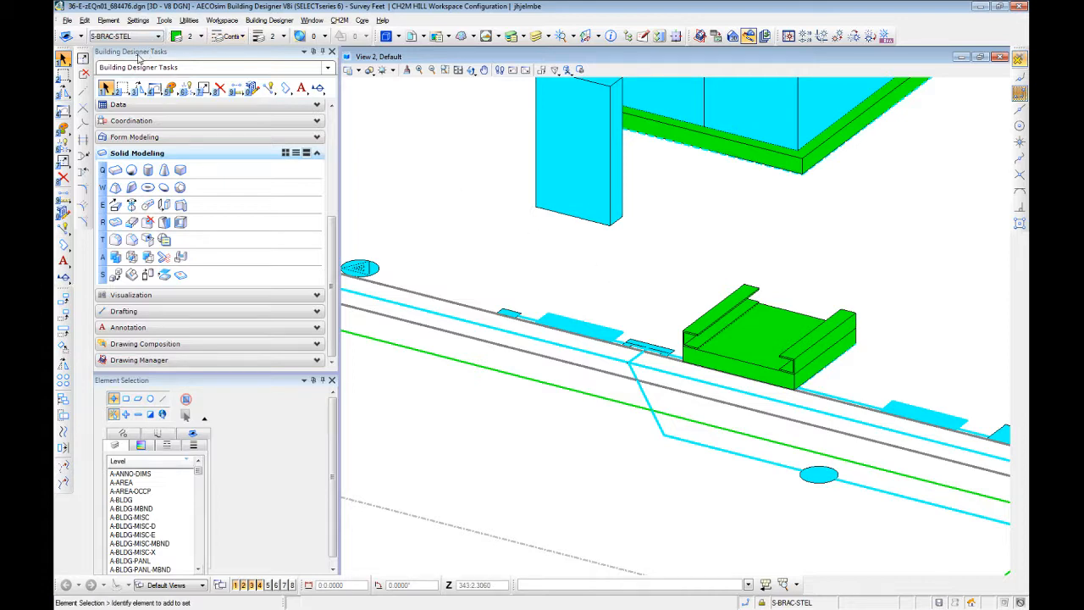
{"action": "left_click", "coordinate": [980, 57]}
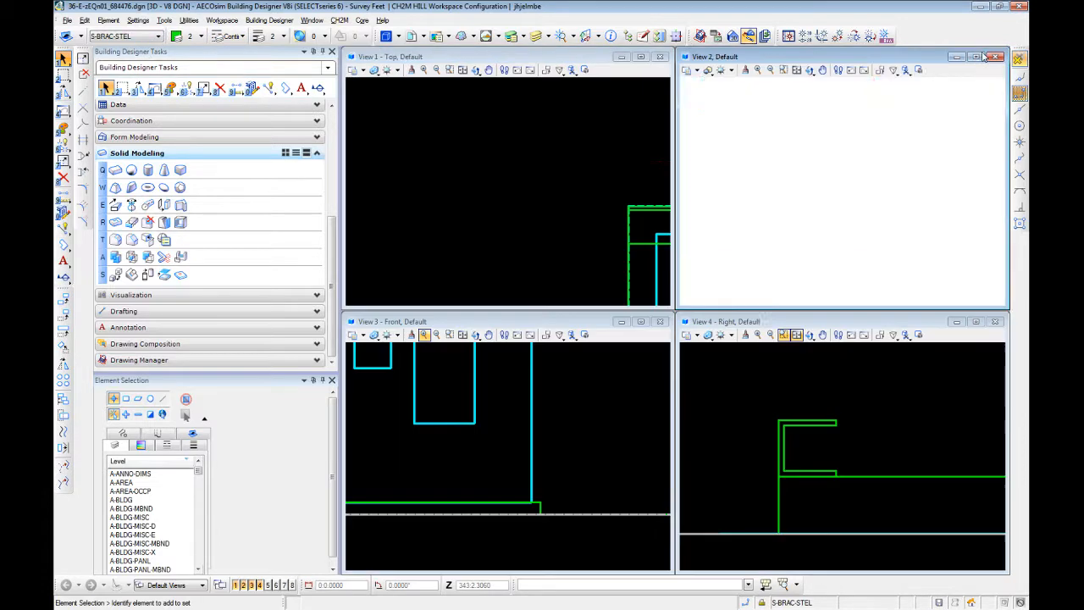
- In the enlarged Top view, move the upper steel channel so its outer corner meets the equipment outline's upper-right corner
{"action": "left_click", "coordinate": [641, 56]}
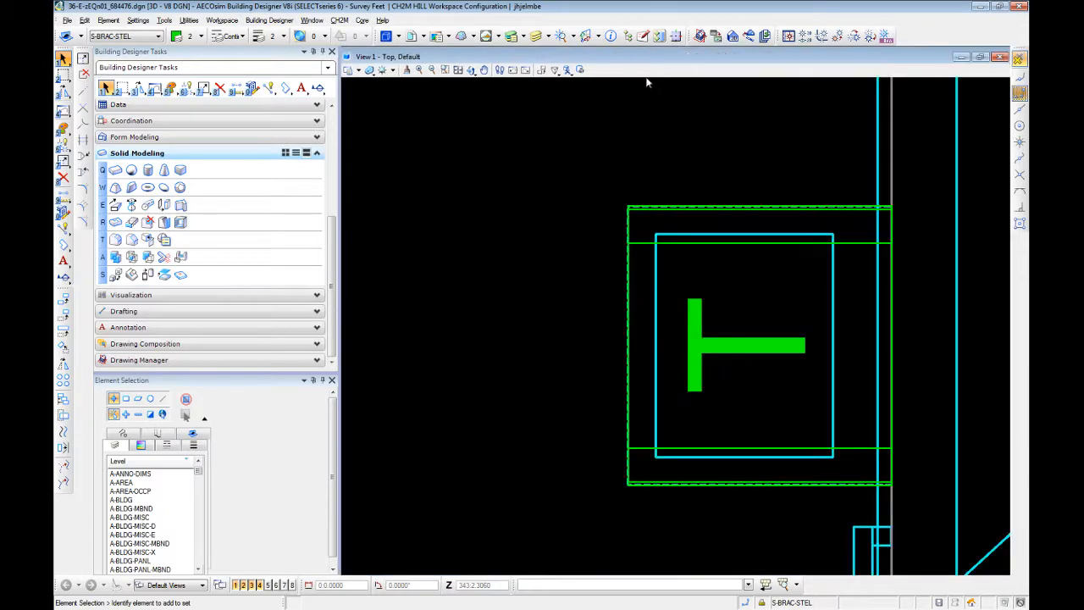
{"action": "left_click", "coordinate": [860, 244]}
{"action": "scroll", "coordinate": [860, 245], "scroll_direction": "up", "scroll_amount": 2}
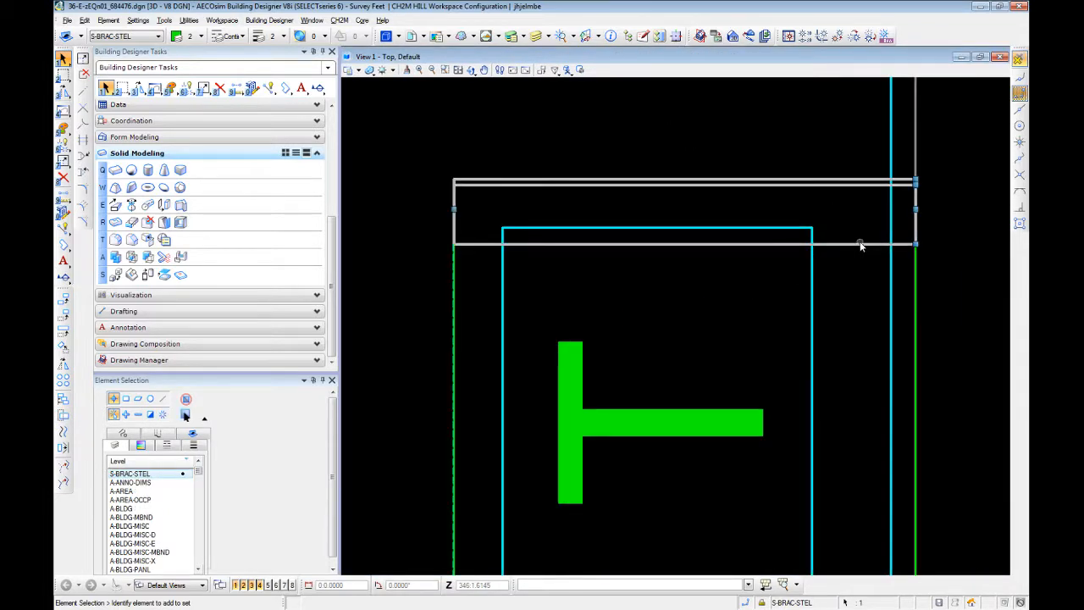
{"action": "scroll", "coordinate": [900, 205], "scroll_direction": "down", "scroll_amount": 3}
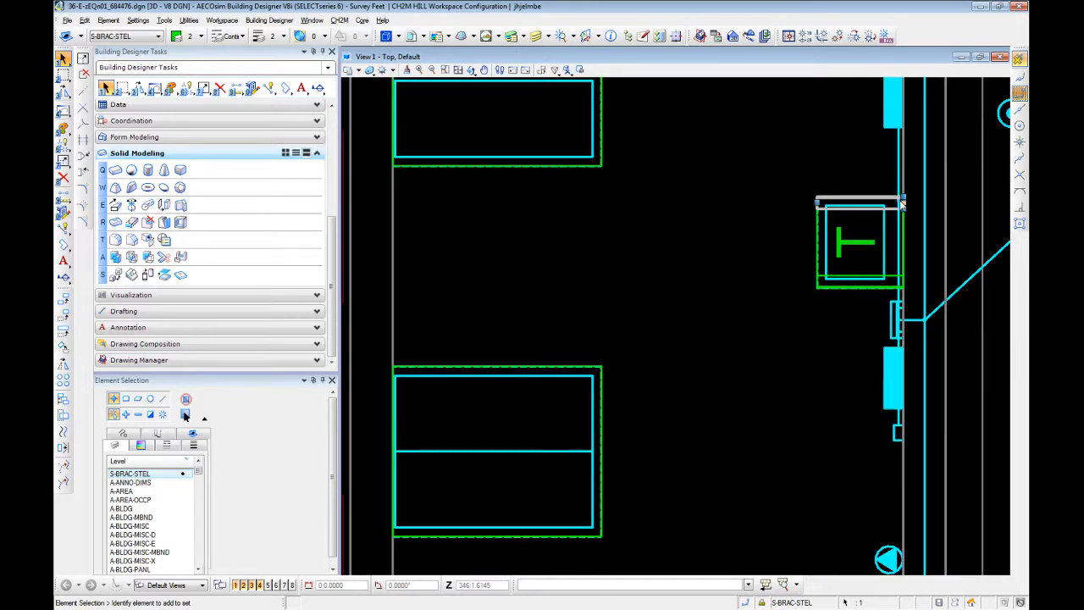
{"action": "scroll", "coordinate": [906, 204], "scroll_direction": "up", "scroll_amount": 2}
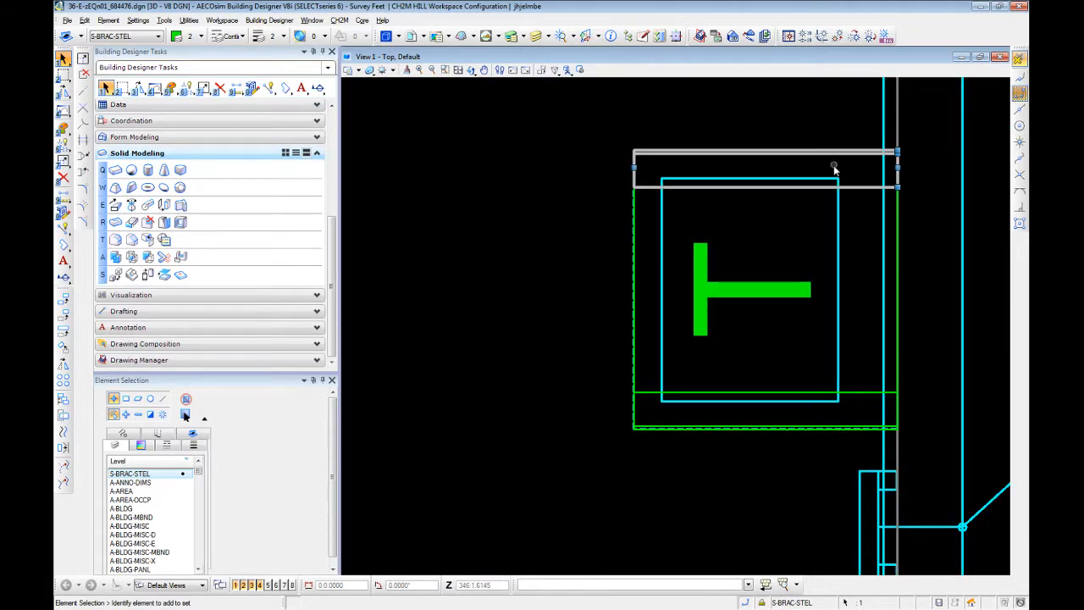
{"action": "scroll", "coordinate": [892, 153], "scroll_direction": "up", "scroll_amount": 2}
{"action": "key", "text": "3"}
{"action": "key", "text": "2"}
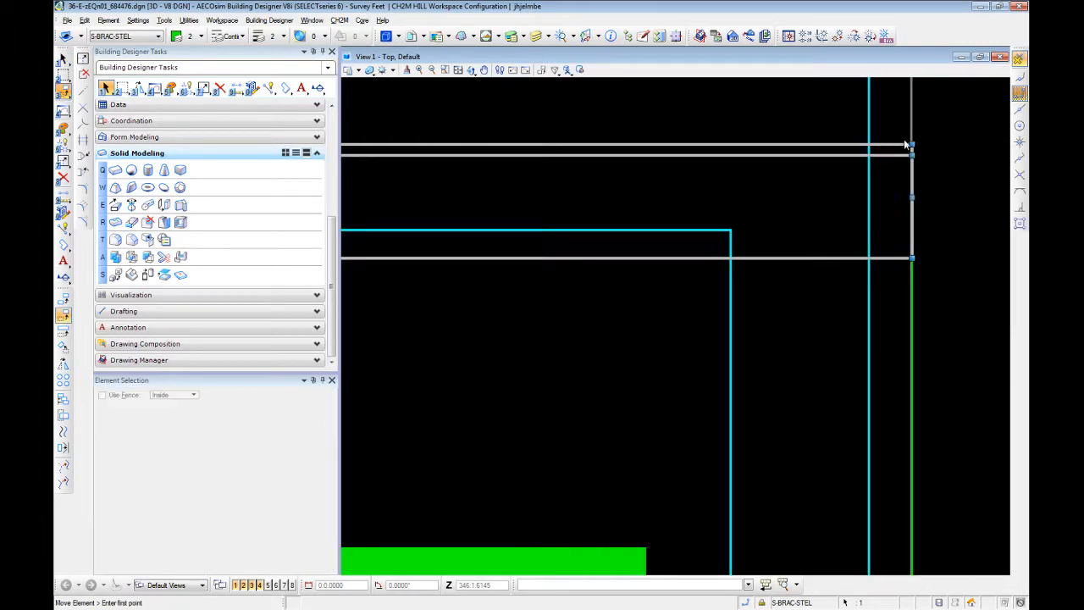
{"action": "left_click", "coordinate": [899, 144]}
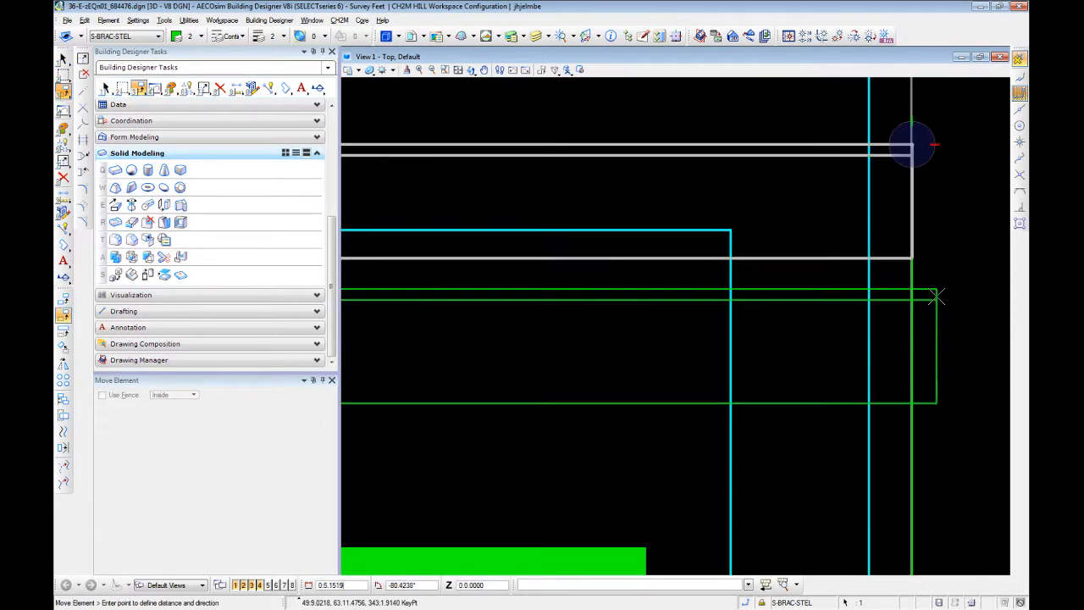
{"action": "left_click", "coordinate": [714, 231]}
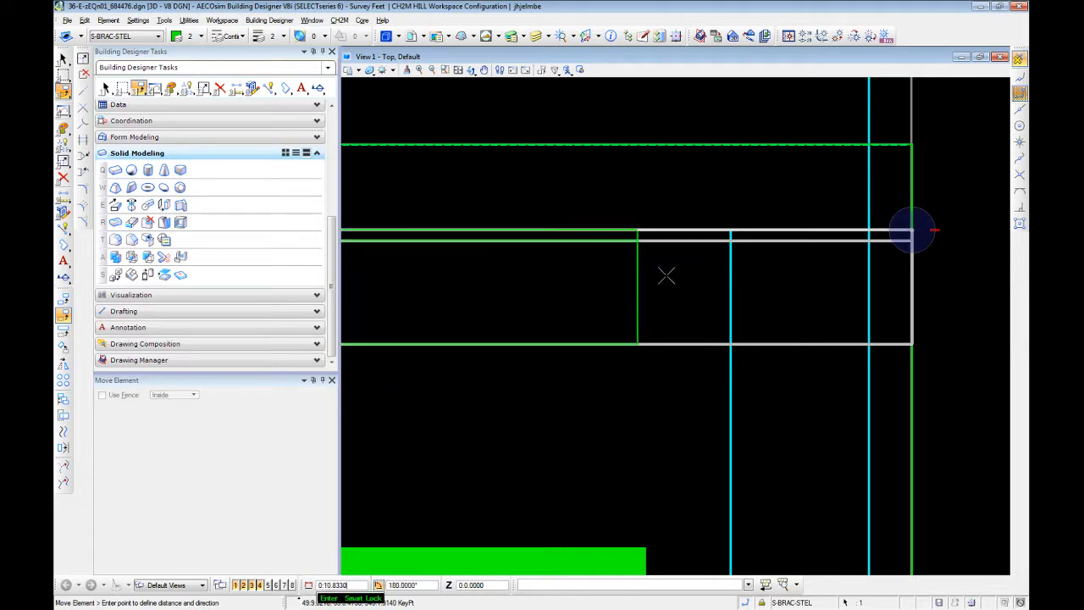
{"action": "left_click", "coordinate": [732, 268]}
{"action": "key", "text": "1"}
- Move the lower steel channel so its outer corner meets the equipment outline's lower-right corner
{"action": "scroll", "coordinate": [762, 275], "scroll_direction": "down", "scroll_amount": 2}
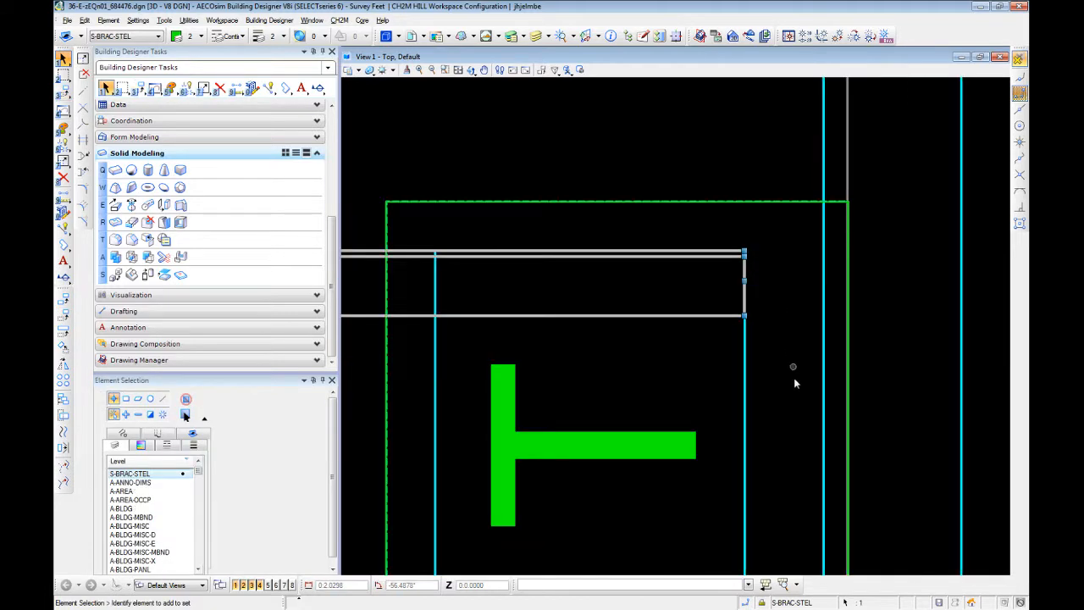
{"action": "middle_click_drag", "start_coordinate": [791, 428], "coordinate": [787, 206]}
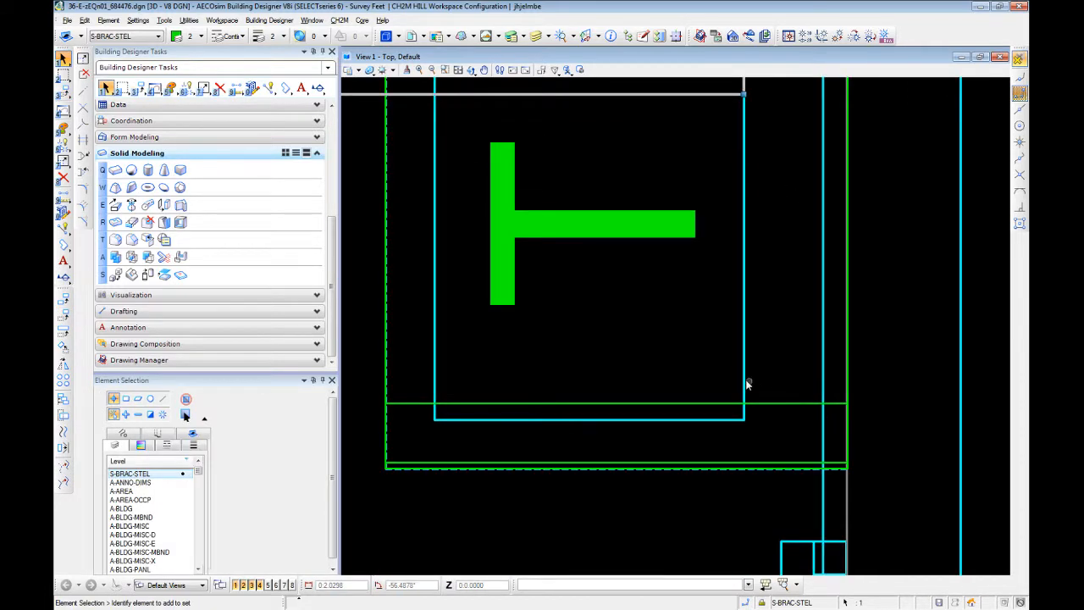
{"action": "left_click", "coordinate": [796, 405]}
{"action": "right_click", "coordinate": [885, 491]}
{"action": "left_click", "coordinate": [898, 411]}
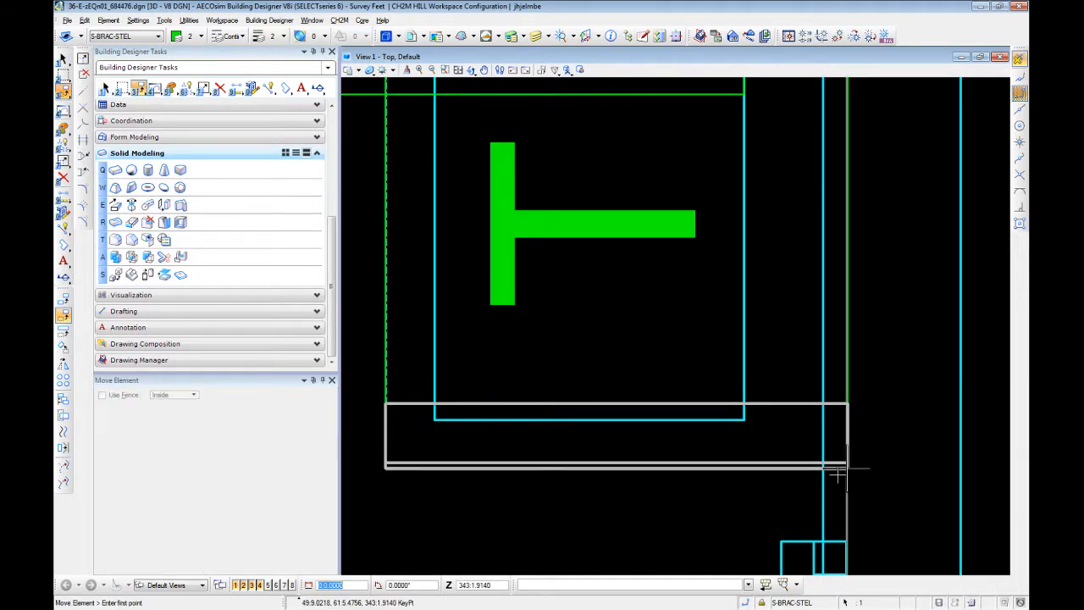
{"action": "left_click", "coordinate": [837, 473]}
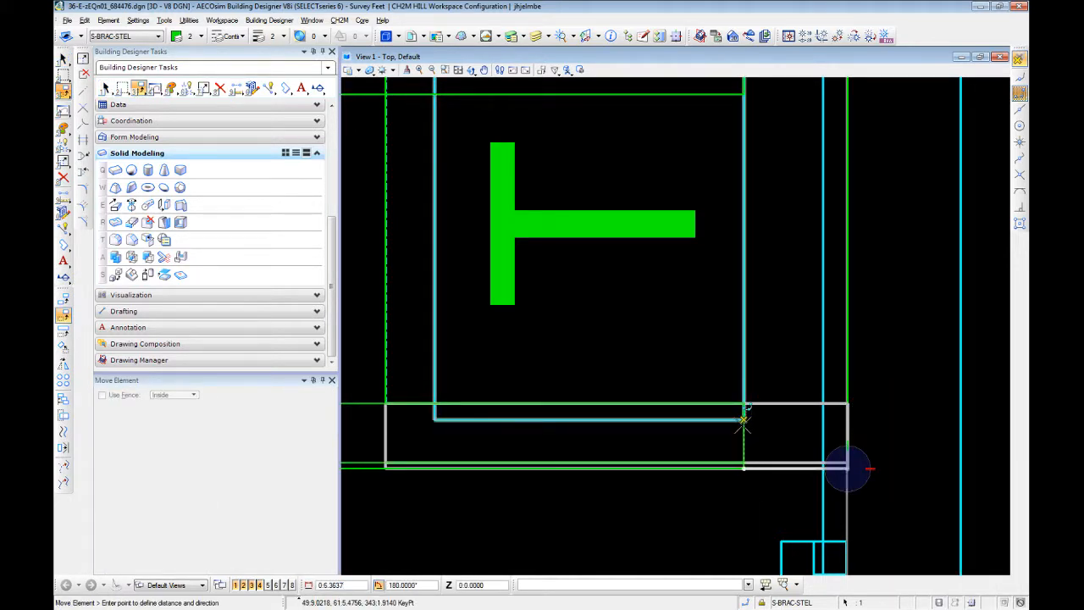
{"action": "left_click", "coordinate": [744, 468]}
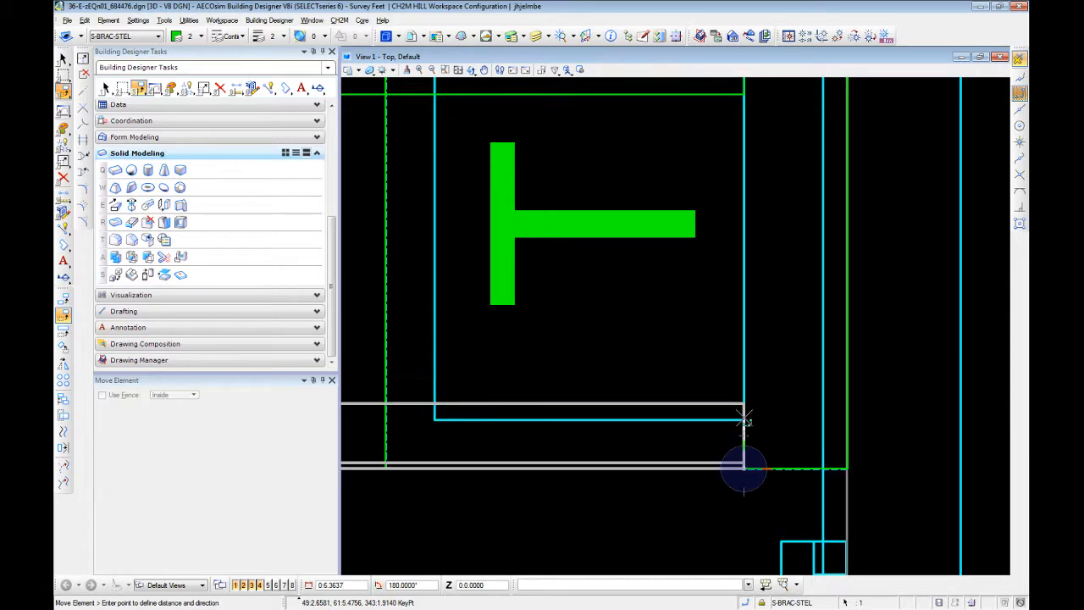
{"action": "left_click", "coordinate": [746, 364]}
{"action": "right_click", "coordinate": [762, 366]}
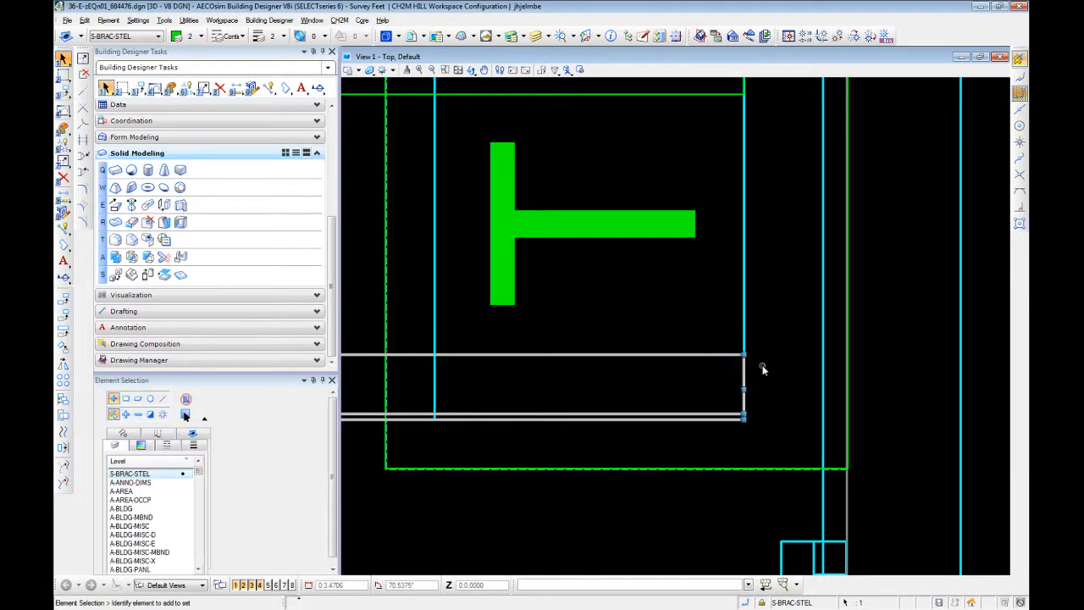
- Shorten the upper channel to 1:7 so its overhanging end meets the equipment outline's left edge
{"action": "scroll", "coordinate": [762, 367], "scroll_direction": "down", "scroll_amount": 3}
{"action": "scroll", "coordinate": [663, 261], "scroll_direction": "up", "scroll_amount": 4}
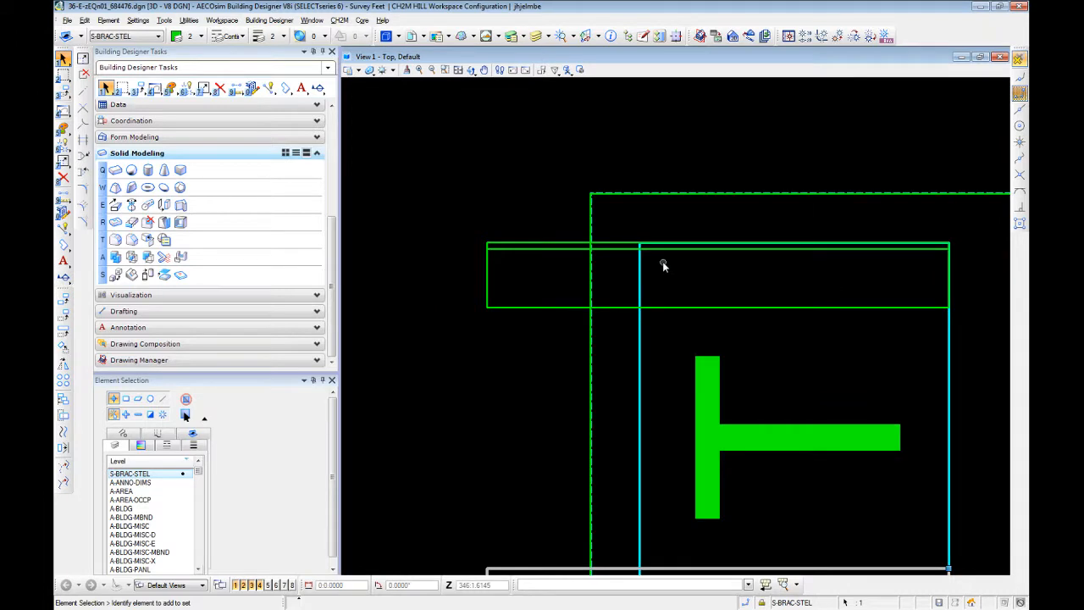
{"action": "scroll", "coordinate": [669, 265], "scroll_direction": "down", "scroll_amount": 2}
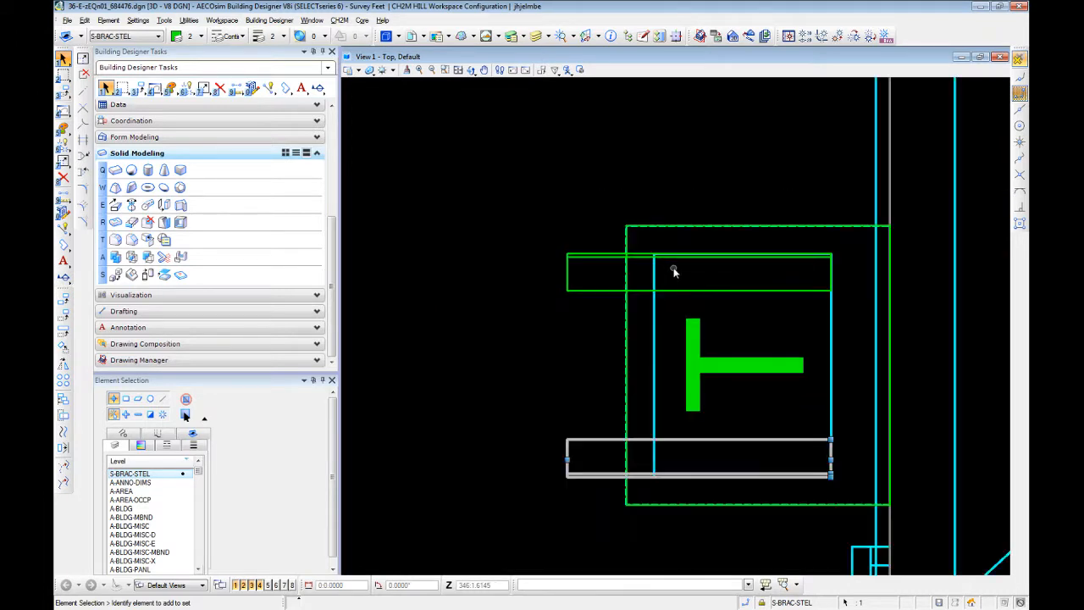
{"action": "left_click", "coordinate": [567, 279]}
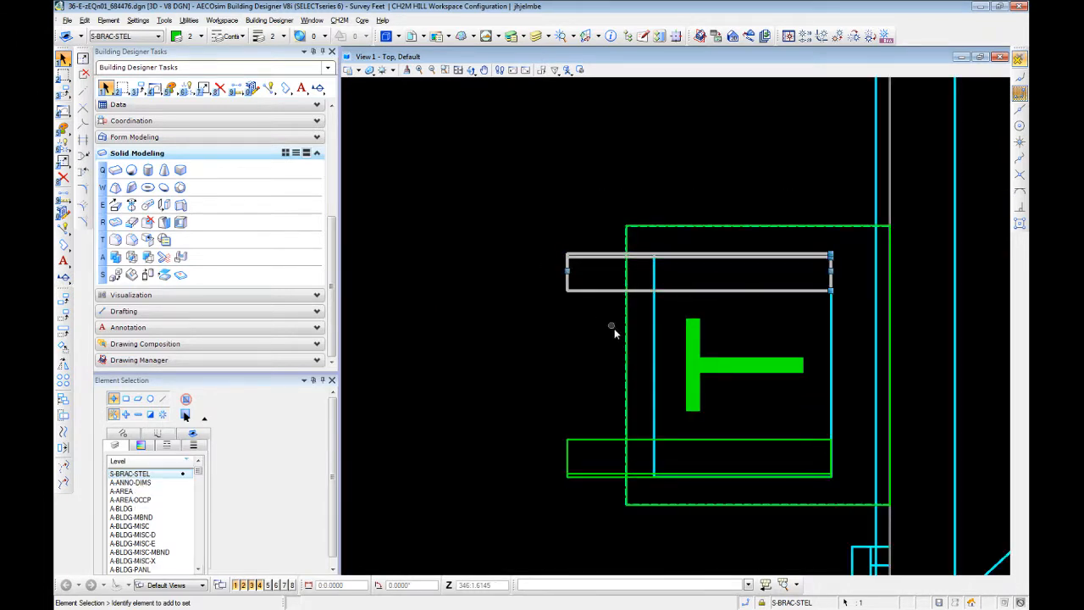
{"action": "left_click", "coordinate": [567, 272]}
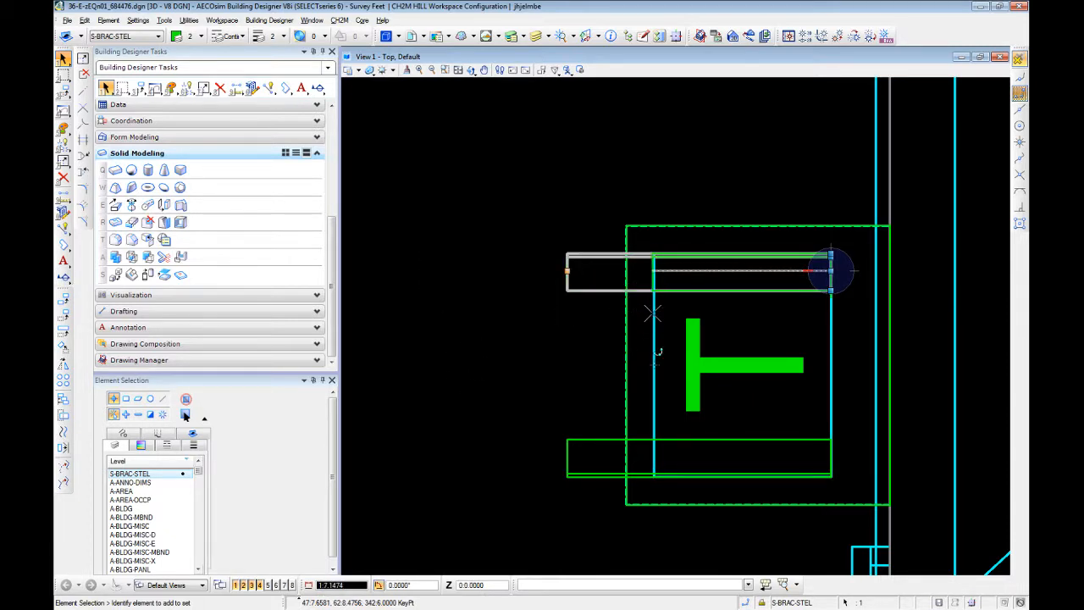
{"action": "right_click", "coordinate": [574, 303]}
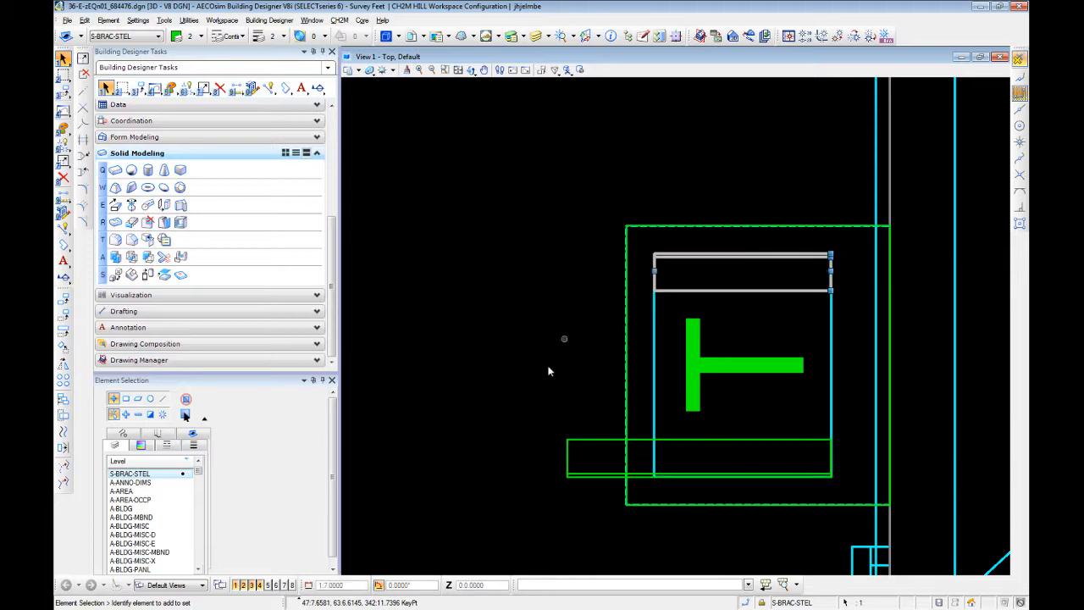
- Shorten the lower channel to 1:7, ending it at the equipment outline's left edge
{"action": "left_click", "coordinate": [581, 439]}
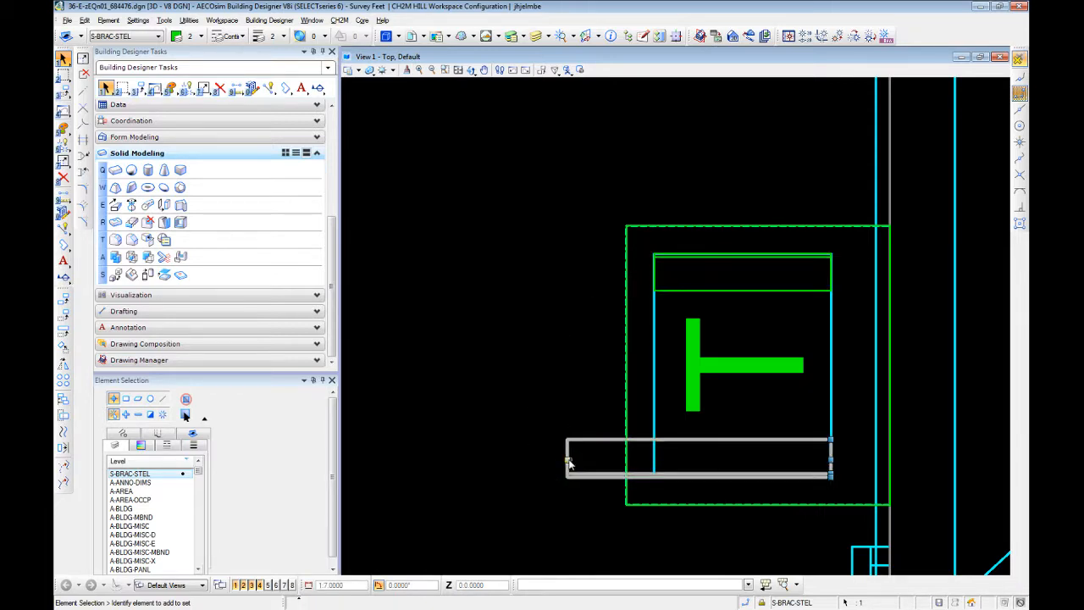
{"action": "left_click", "coordinate": [567, 460]}
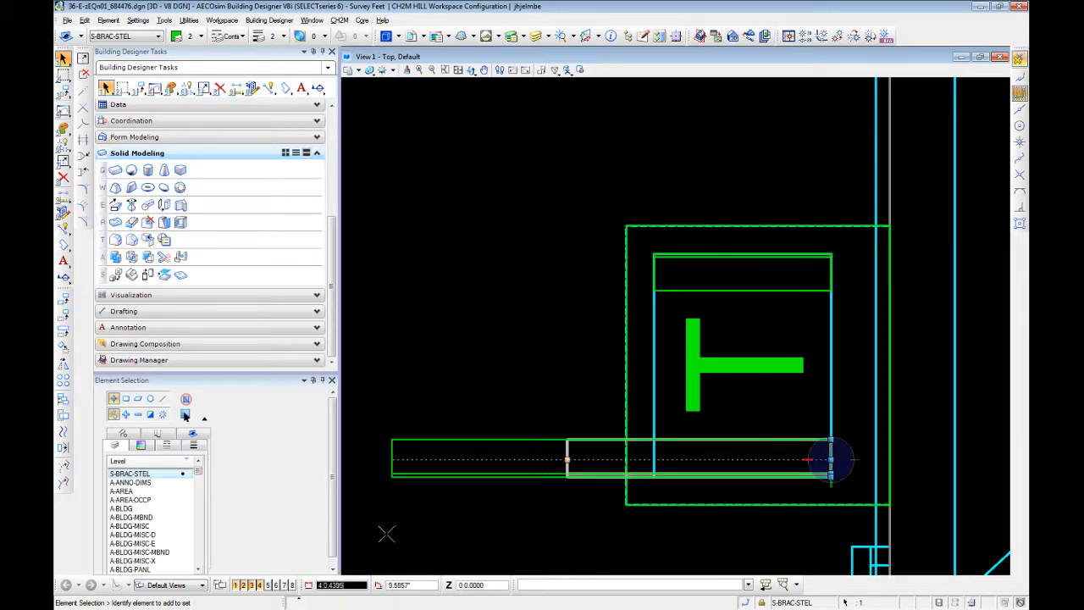
{"action": "left_click", "coordinate": [652, 389]}
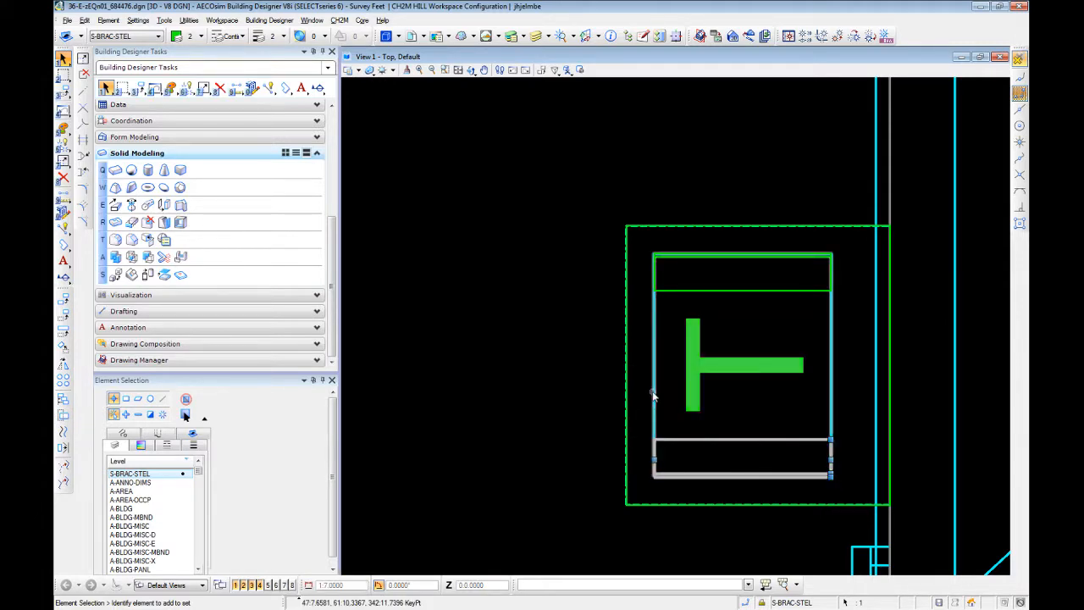
{"action": "left_click", "coordinate": [545, 380]}
- Examine the repositioned channels on the pad in the enlarged View 2 and return to the four-view layout
{"action": "left_click", "coordinate": [979, 55]}
{"action": "left_click", "coordinate": [979, 64]}
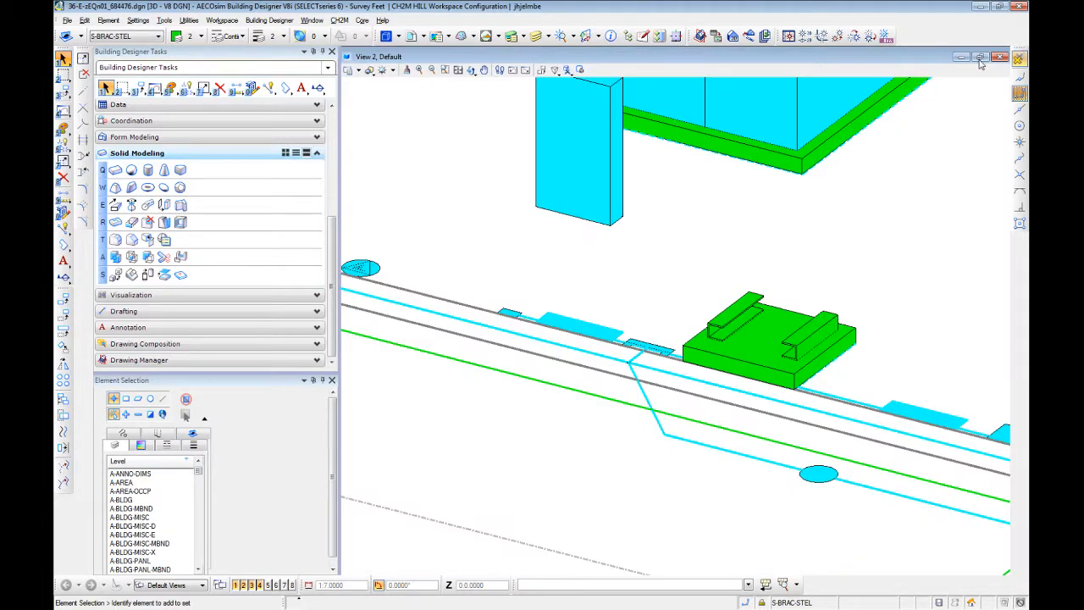
{"action": "scroll", "coordinate": [718, 398], "scroll_direction": "up", "scroll_amount": 3}
{"action": "middle_click_drag", "start_coordinate": [849, 260], "coordinate": [938, 263]}
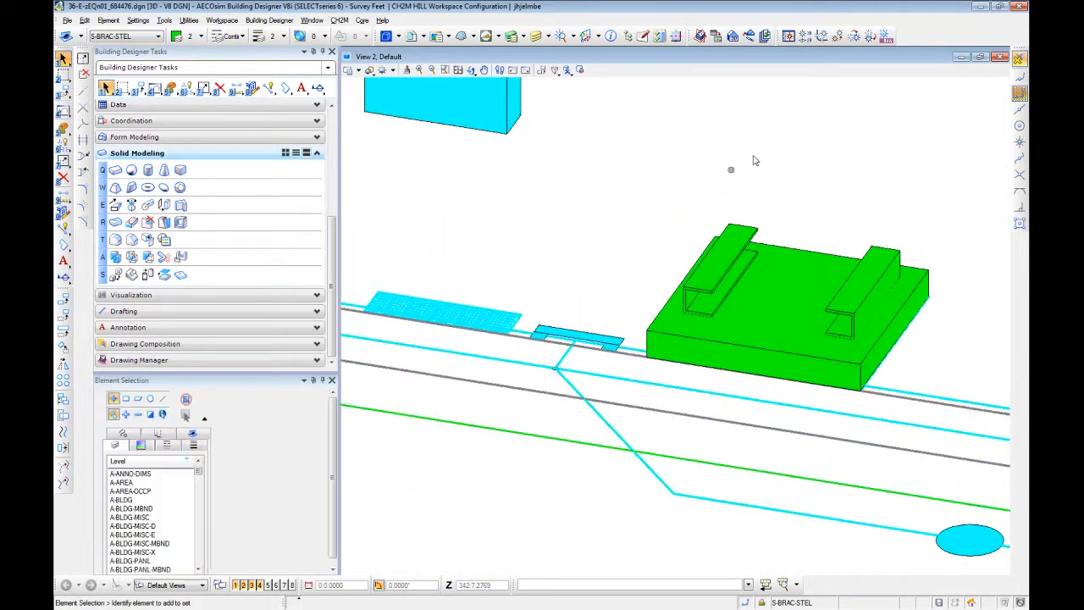
{"action": "left_click", "coordinate": [979, 57]}
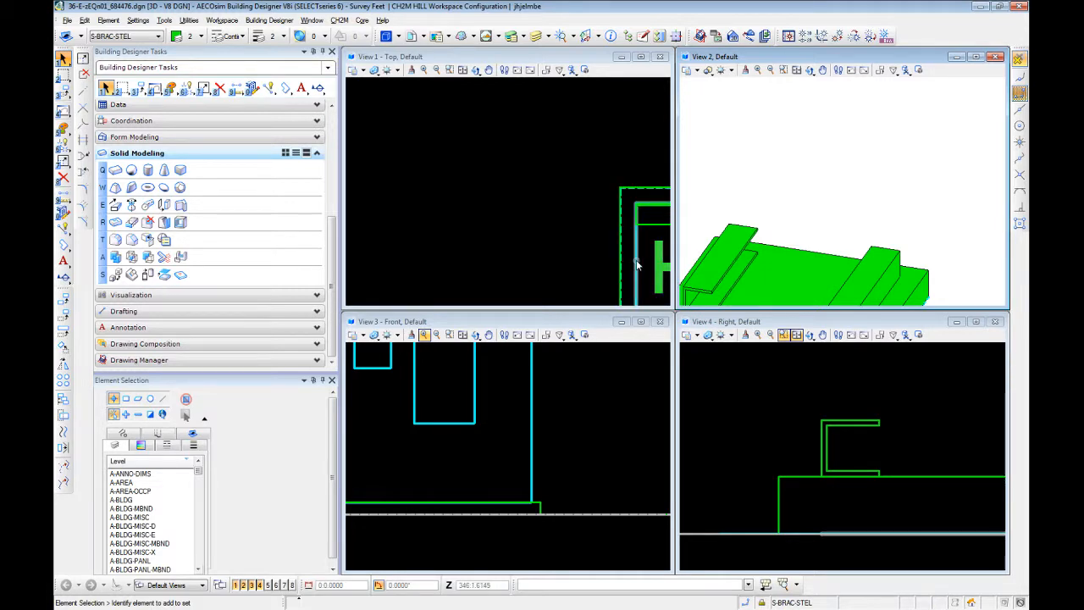
- On the equipment outline's level E-POWR-XFMR, lay out a 2:0 by 1:7 slab solid base across the channel tops between their outer corners
{"action": "left_click", "coordinate": [637, 265]}
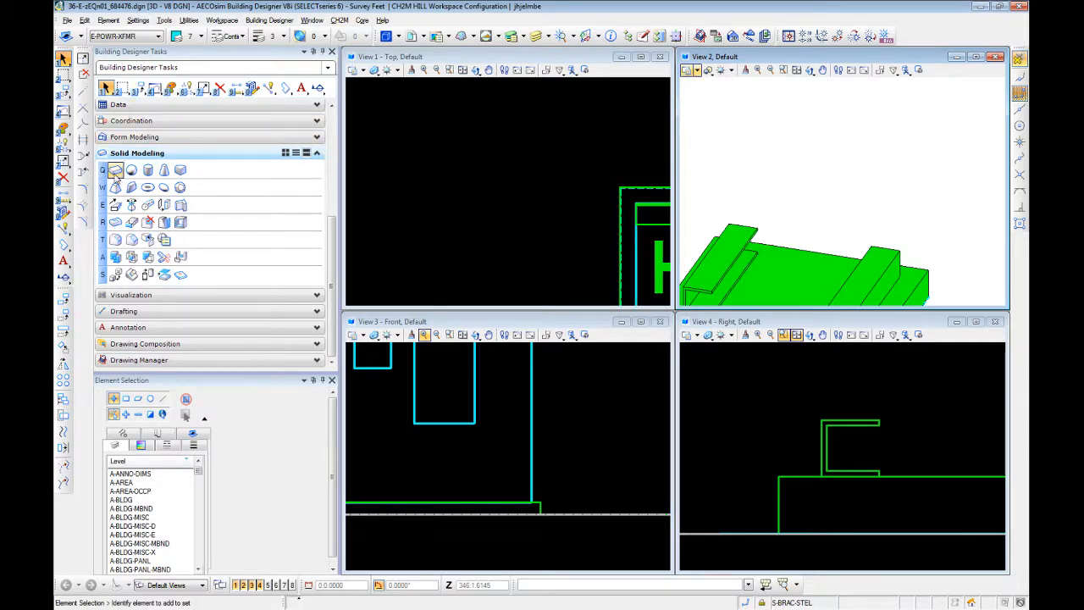
{"action": "left_click", "coordinate": [115, 170]}
{"action": "scroll", "coordinate": [722, 223], "scroll_direction": "up", "scroll_amount": 1}
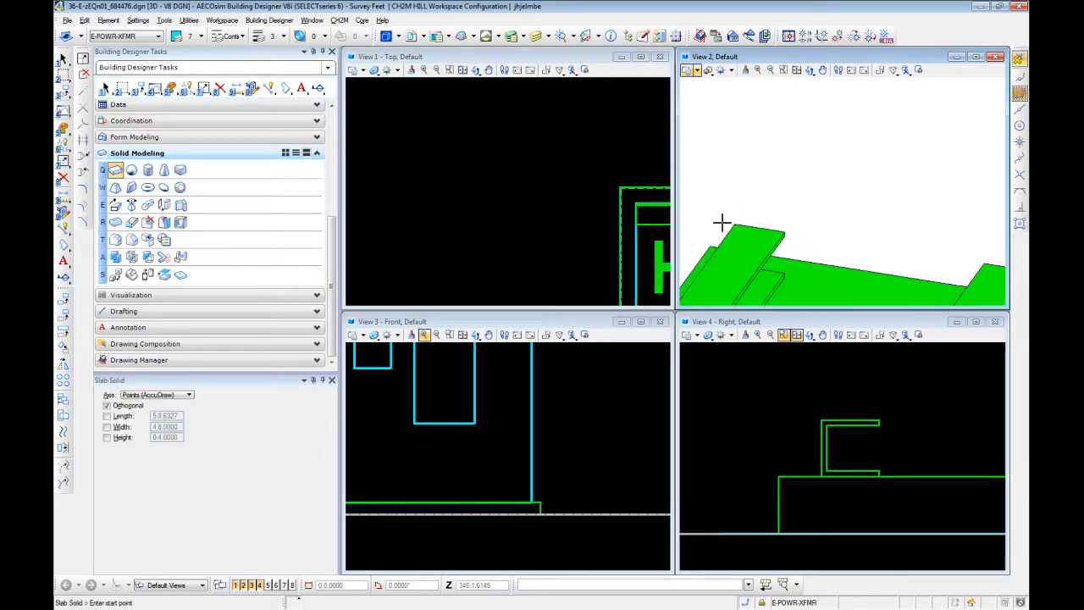
{"action": "left_click", "coordinate": [734, 224]}
{"action": "scroll", "coordinate": [565, 177], "scroll_direction": "down", "scroll_amount": 1}
{"action": "middle_click_drag", "start_coordinate": [564, 177], "coordinate": [407, 123]}
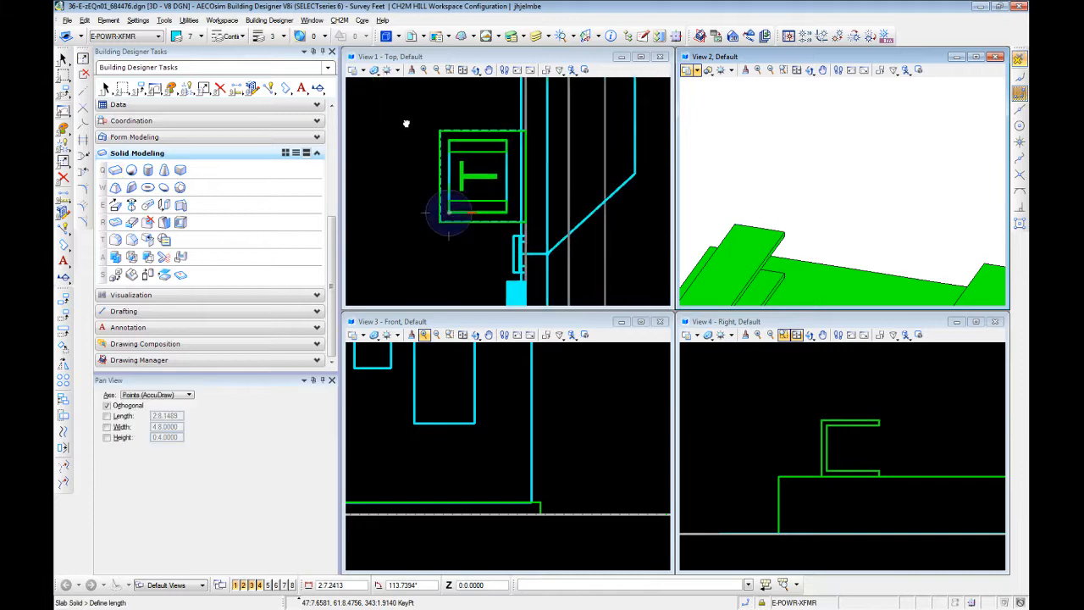
{"action": "scroll", "coordinate": [435, 130], "scroll_direction": "up", "scroll_amount": 1}
{"action": "scroll", "coordinate": [940, 238], "scroll_direction": "down", "scroll_amount": 1}
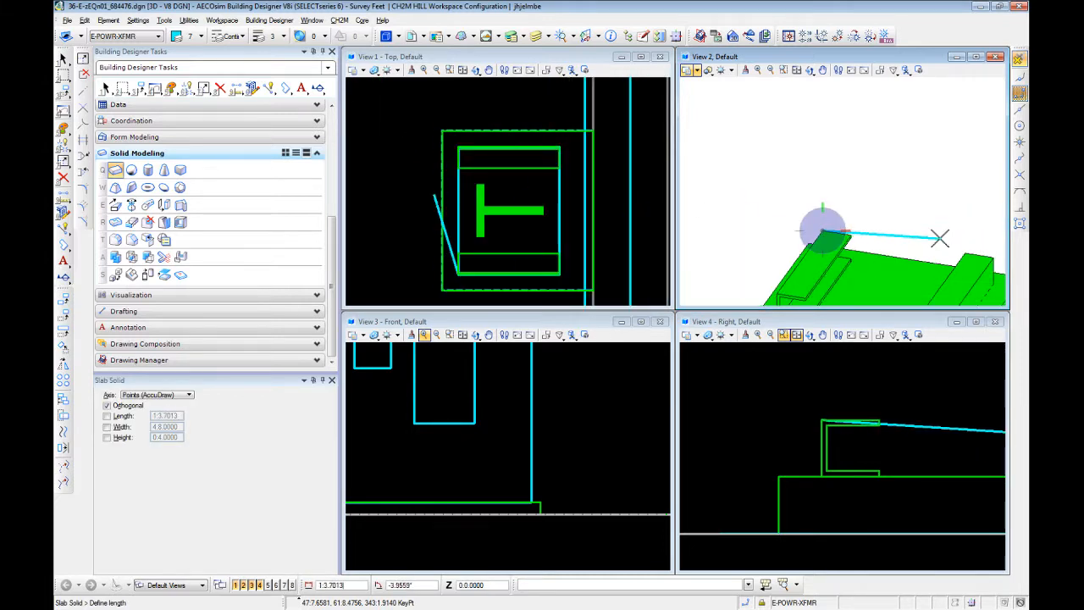
{"action": "left_click", "coordinate": [991, 256]}
{"action": "middle_click_drag", "start_coordinate": [901, 220], "coordinate": [857, 124]}
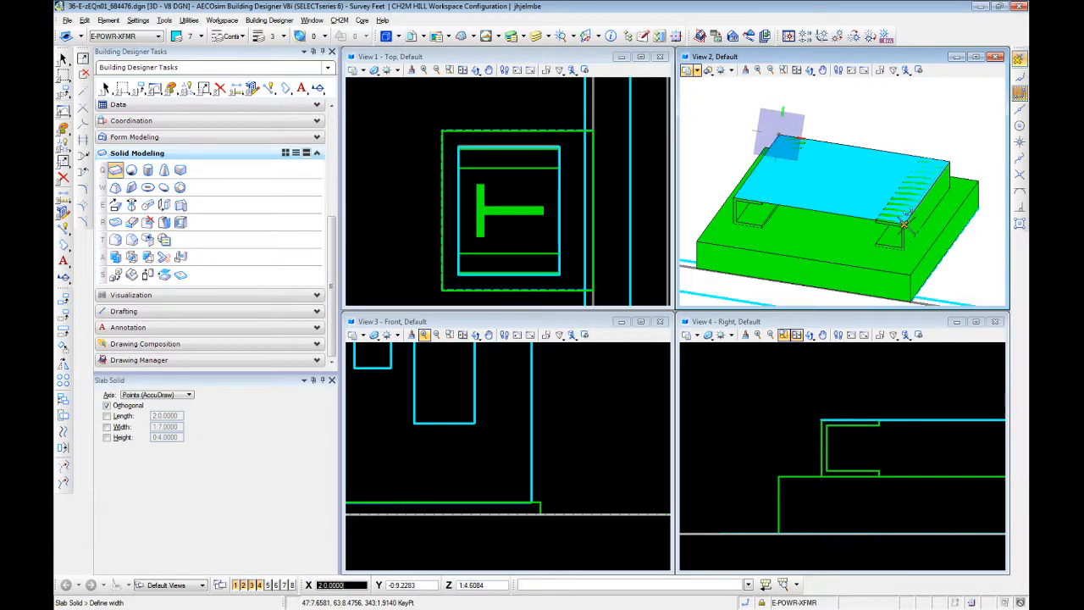
{"action": "left_click", "coordinate": [905, 222]}
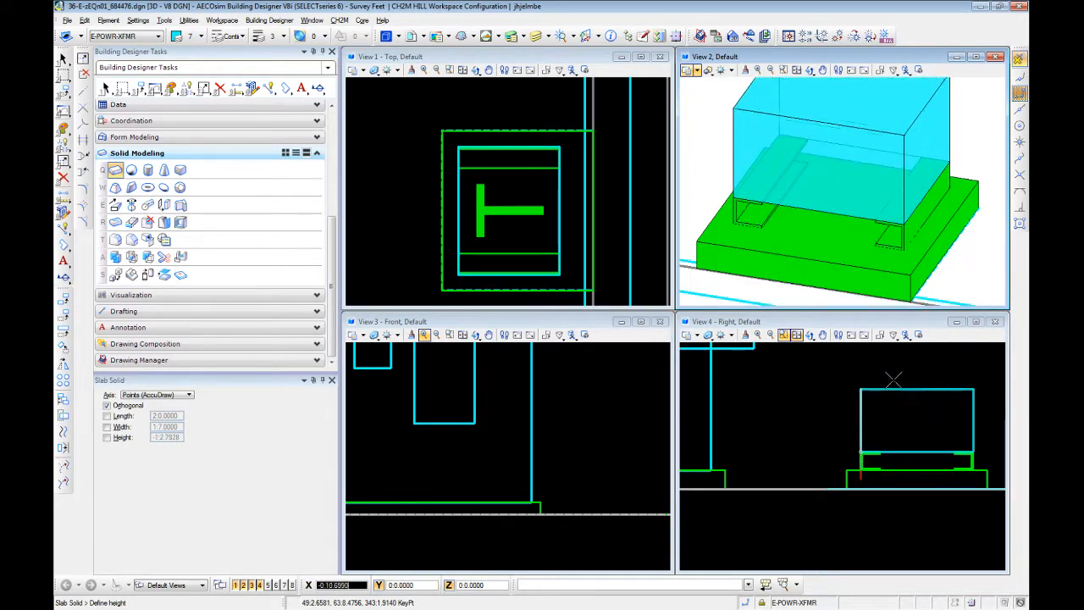
- Extend the transformer slab solid upward to a height of 2 feet and end the Slab Solid command
{"action": "type", "text": "2"}
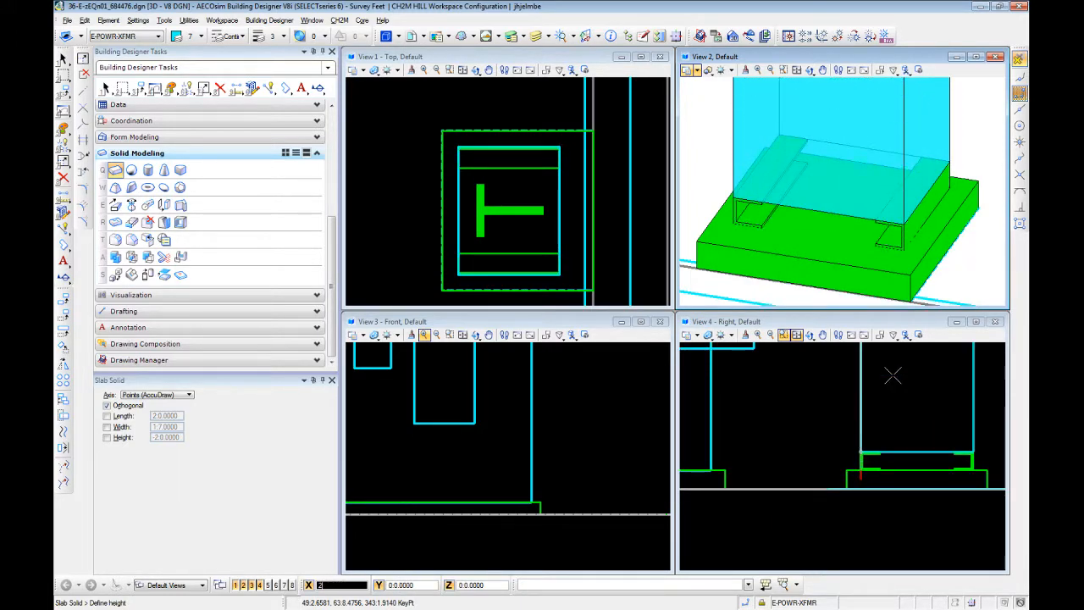
{"action": "left_click", "coordinate": [893, 375]}
{"action": "scroll", "coordinate": [897, 376], "scroll_direction": "down", "scroll_amount": 5}
{"action": "key", "text": "Escape"}
- Examine the transformer box on its channels in View 2, checking the levels of a channel and the box
{"action": "middle_click_drag", "start_coordinate": [874, 195], "coordinate": [887, 223]}
{"action": "scroll", "coordinate": [887, 223], "scroll_direction": "down", "scroll_amount": 3}
{"action": "middle_click_drag", "start_coordinate": [923, 191], "coordinate": [900, 200], "text": "shift"}
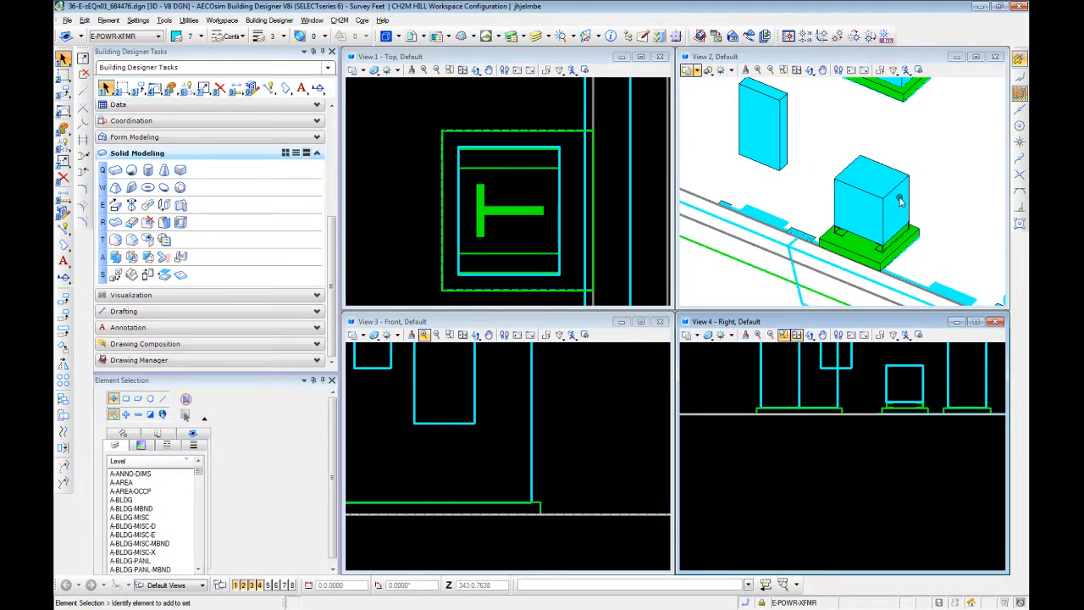
{"action": "left_click", "coordinate": [892, 250]}
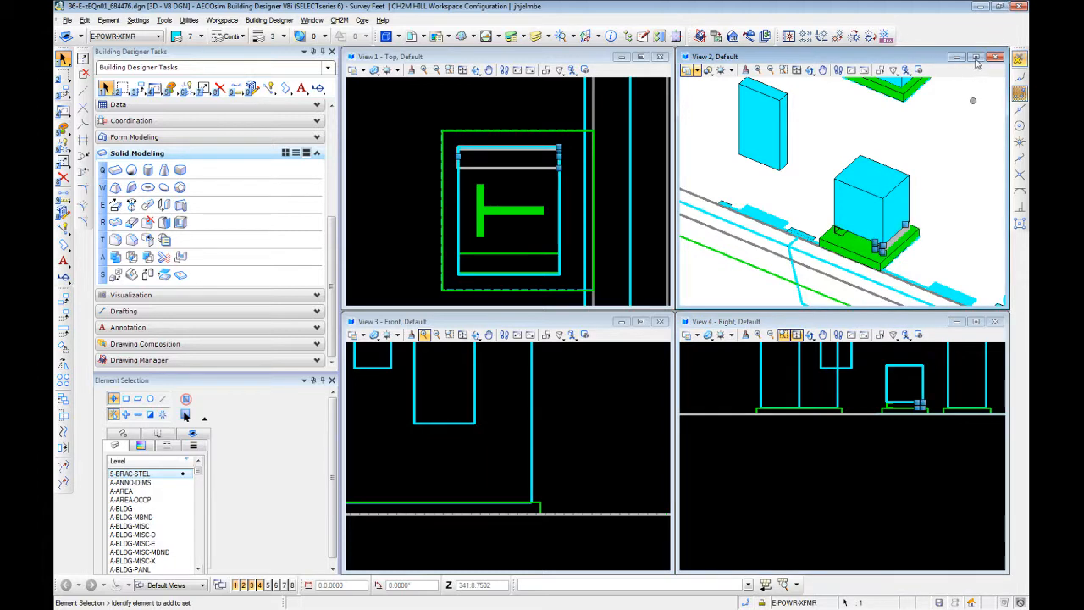
{"action": "scroll", "coordinate": [835, 246], "scroll_direction": "up", "scroll_amount": 3}
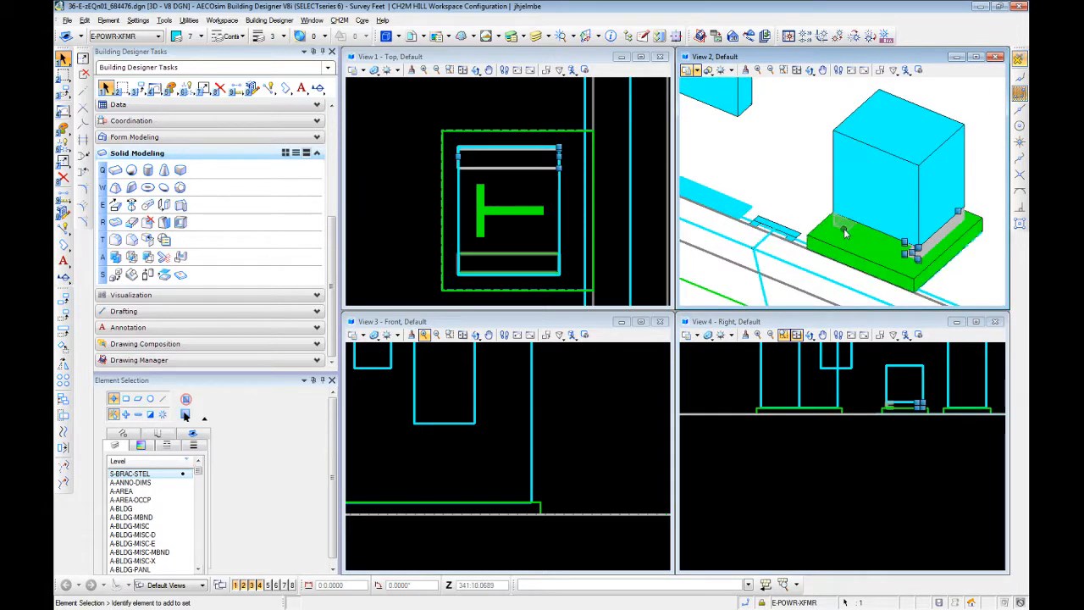
{"action": "left_click", "coordinate": [791, 188]}
{"action": "left_click", "coordinate": [841, 177]}
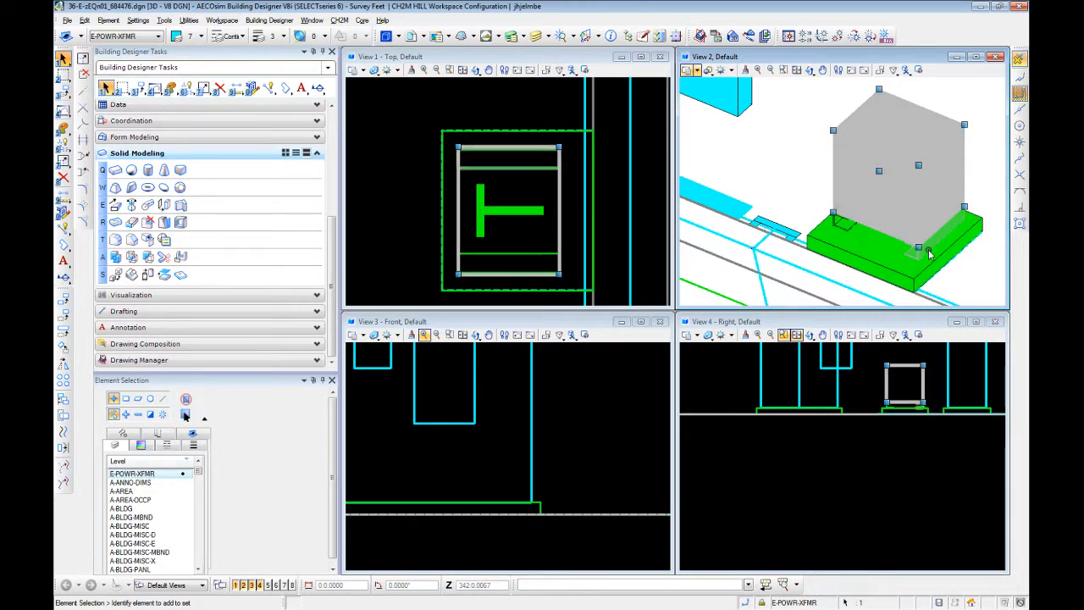
- Try to group the two steel channels with the transformer box in View 2
{"action": "left_click", "coordinate": [752, 165]}
{"action": "left_click", "coordinate": [64, 244]}
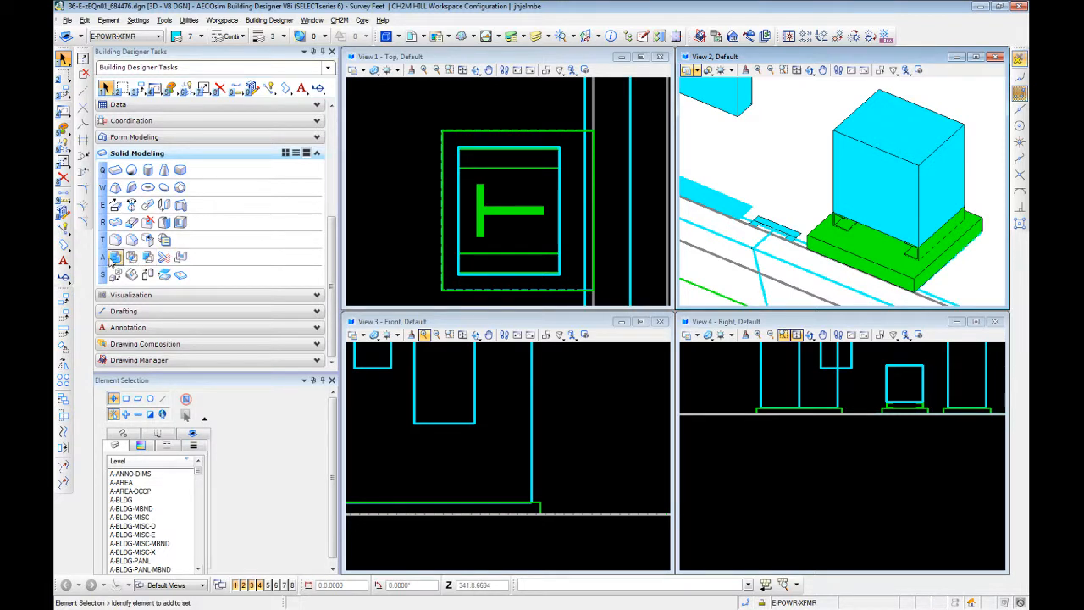
{"action": "scroll", "coordinate": [923, 253], "scroll_direction": "up", "scroll_amount": 2}
{"action": "left_click", "coordinate": [917, 260]}
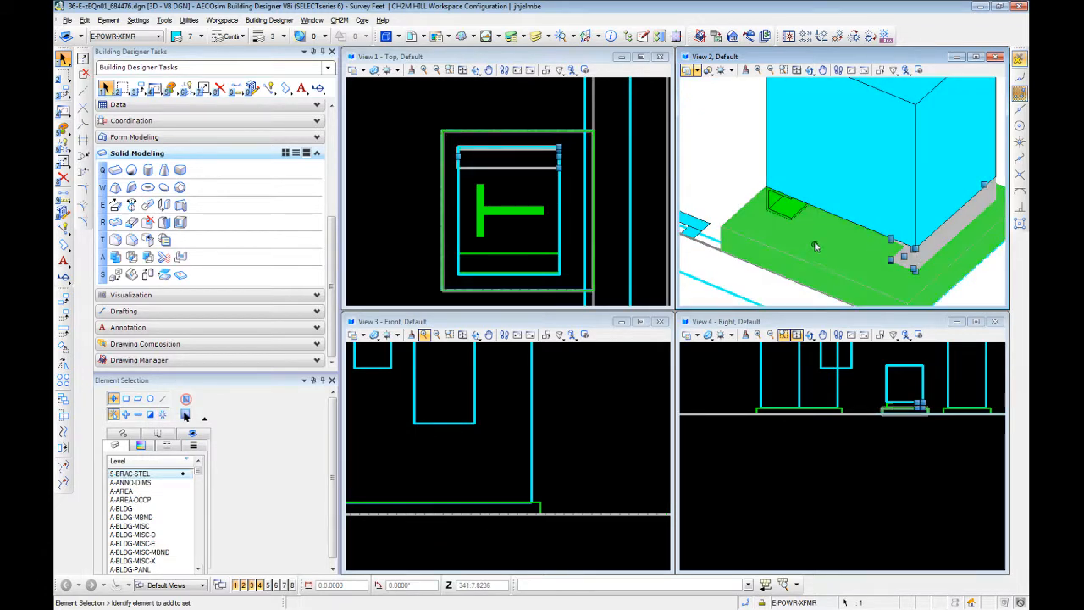
{"action": "left_click", "coordinate": [765, 200], "text": "ctrl"}
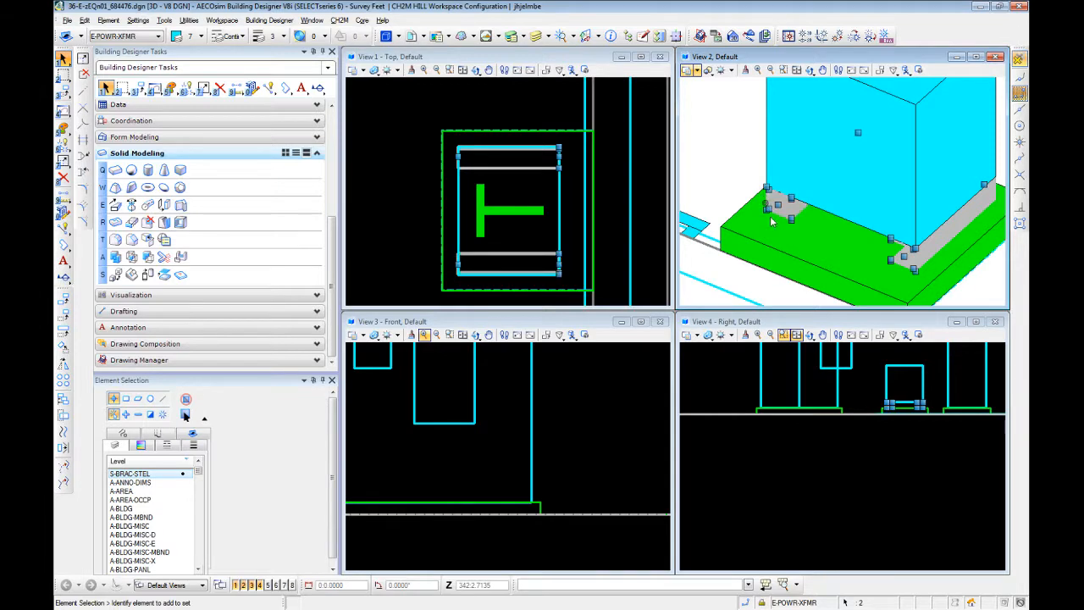
{"action": "left_click", "coordinate": [851, 221], "text": "ctrl"}
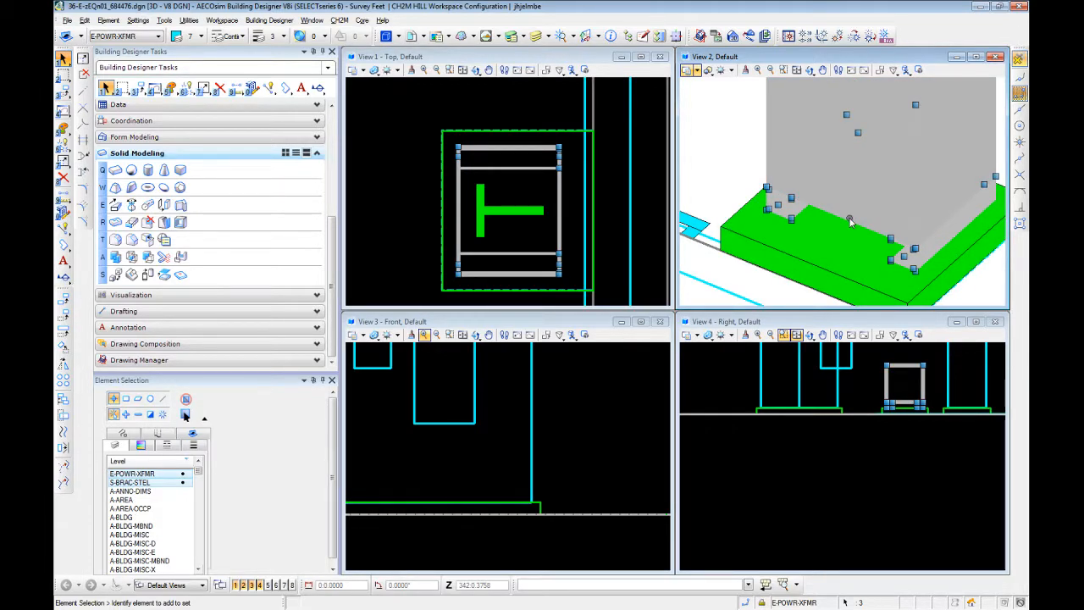
{"action": "left_click", "coordinate": [737, 124]}
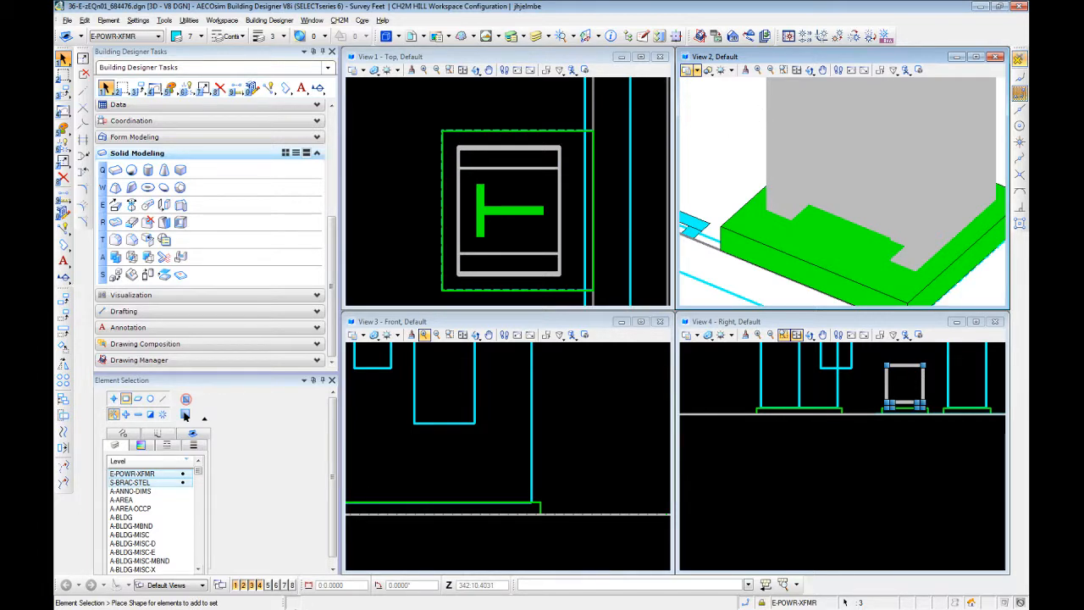
- Clear the selection, dismiss the Message Center, and return Element Selection to its Individual method
{"action": "left_click", "coordinate": [298, 603]}
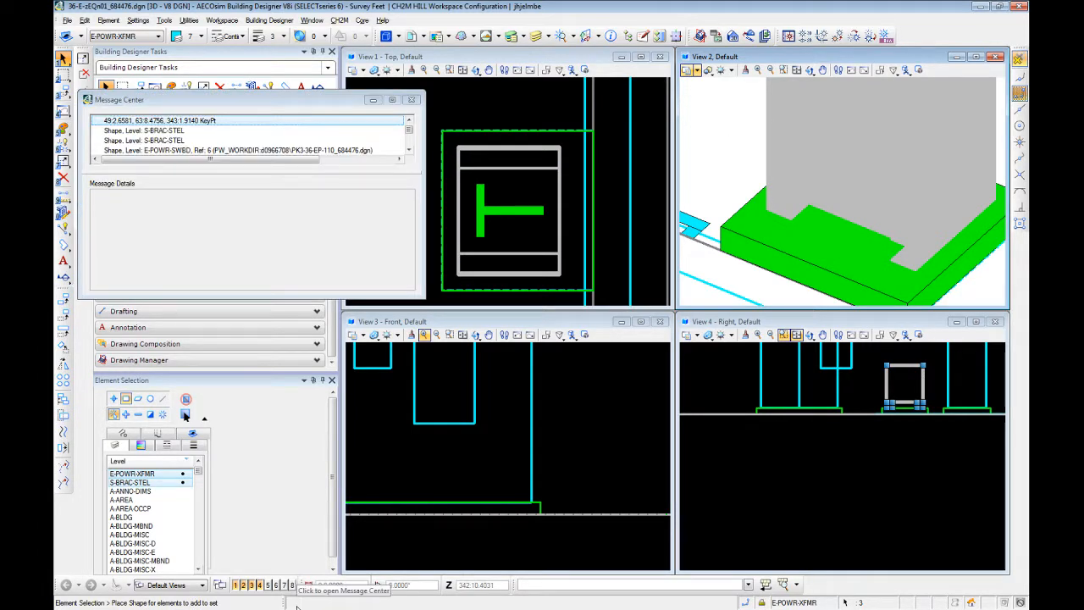
{"action": "left_click", "coordinate": [748, 121]}
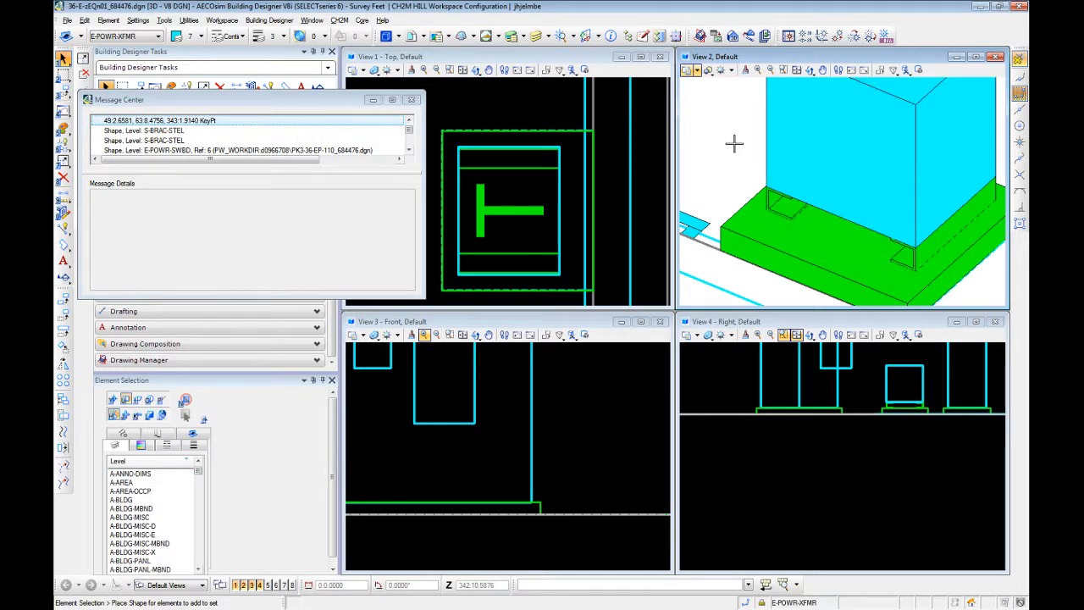
{"action": "left_click", "coordinate": [412, 100]}
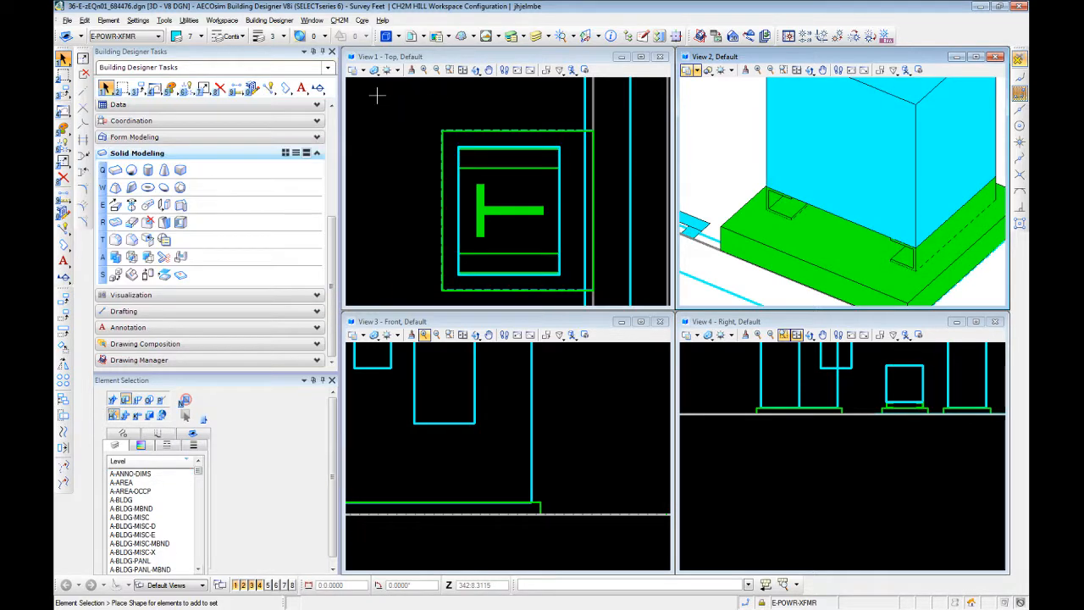
{"action": "left_click", "coordinate": [106, 87]}
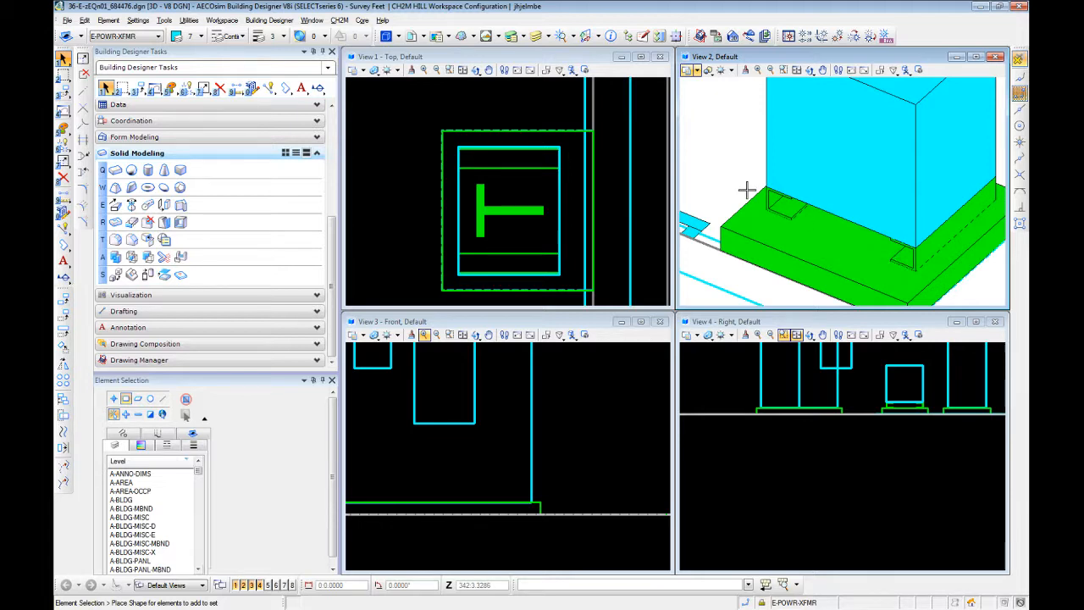
{"action": "left_click", "coordinate": [110, 398]}
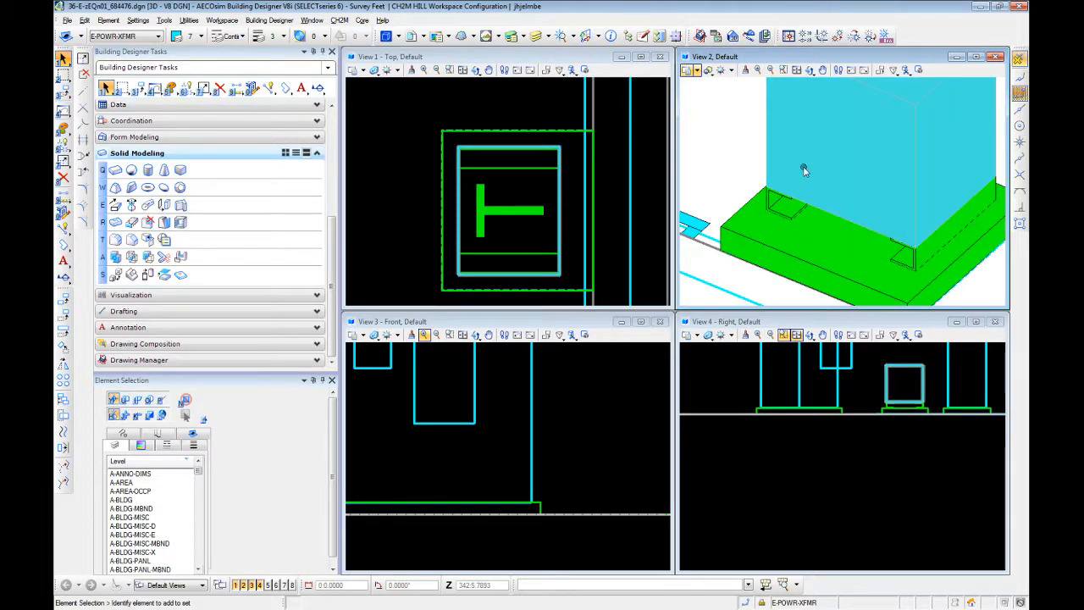
- Reselect both channels and the transformer box, try grouping them a second time, and clear the selection
{"action": "left_click", "coordinate": [923, 259]}
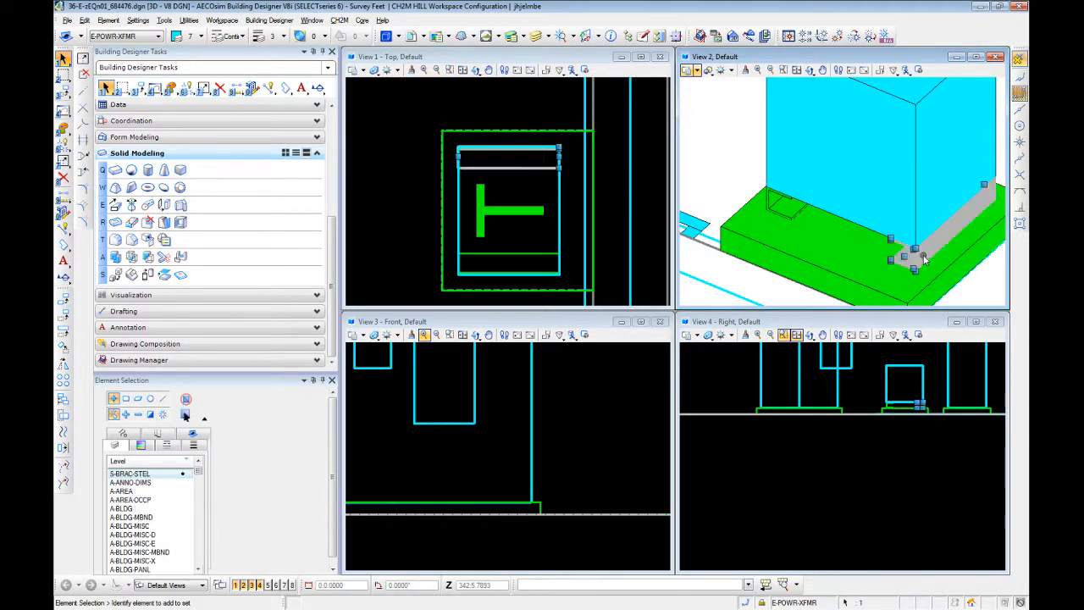
{"action": "left_click", "coordinate": [789, 210], "text": "ctrl"}
{"action": "left_click", "coordinate": [924, 133], "text": "ctrl"}
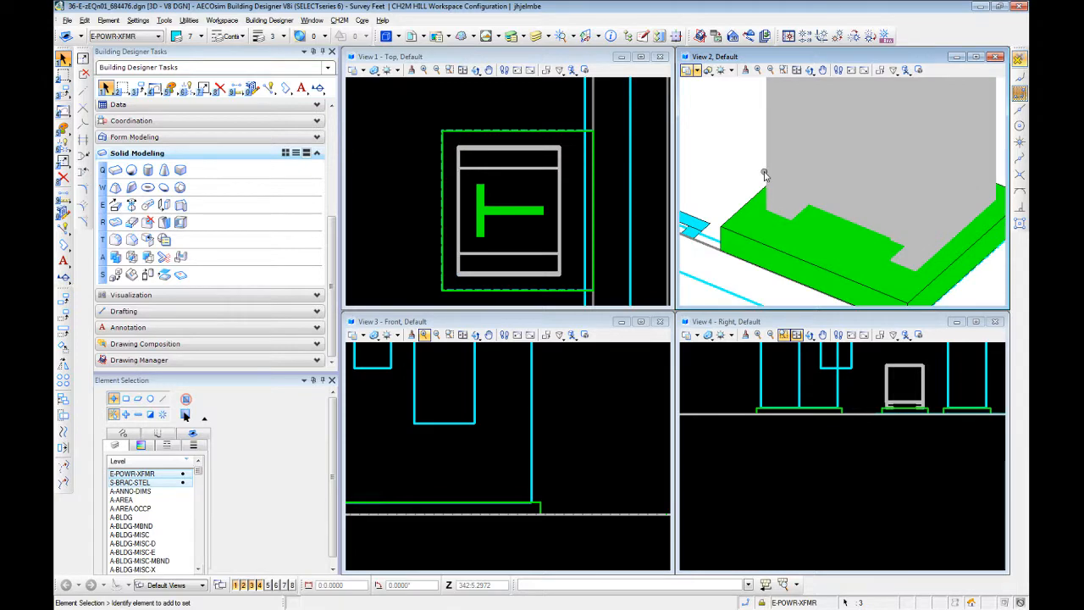
{"action": "left_click", "coordinate": [774, 188]}
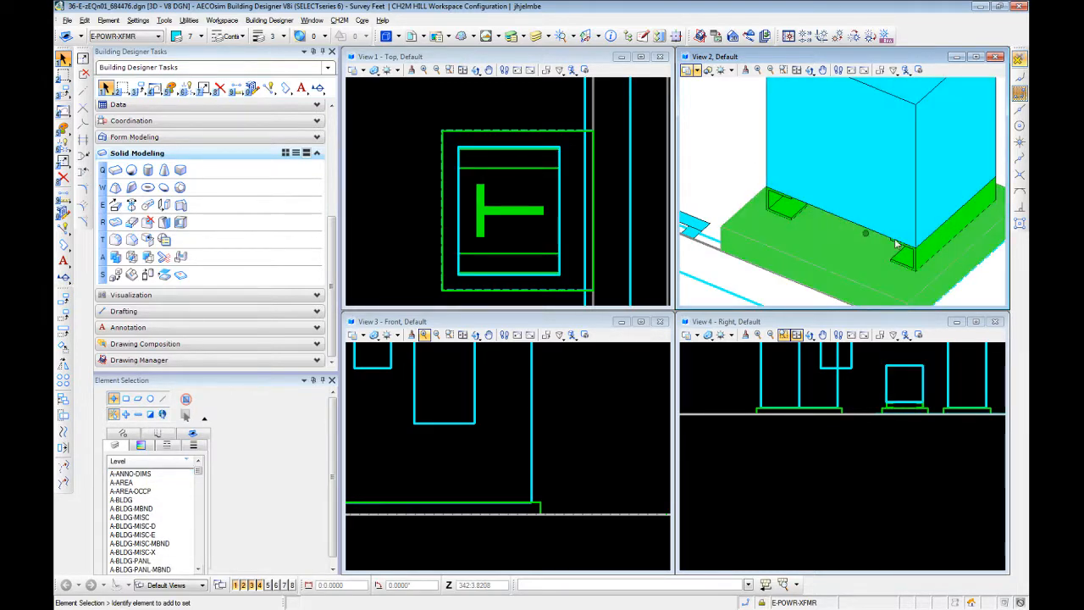
- Group the two S-BRAC-STEL channels and the E-POWR-XFMR box into one assembly
{"action": "left_click", "coordinate": [929, 258]}
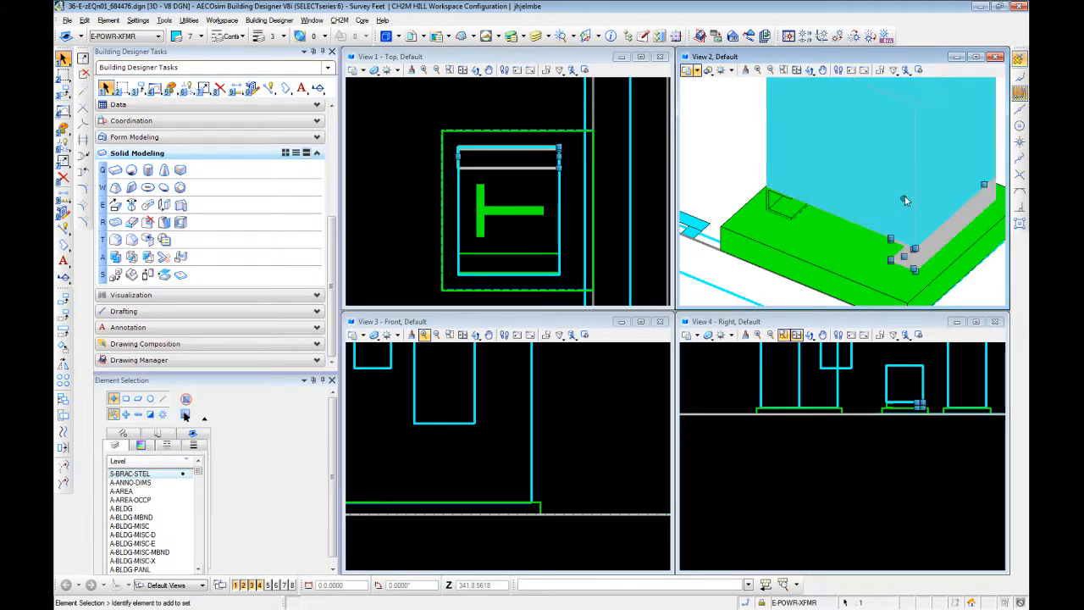
{"action": "left_click", "coordinate": [759, 195], "text": "ctrl"}
{"action": "left_click", "coordinate": [799, 208], "text": "ctrl"}
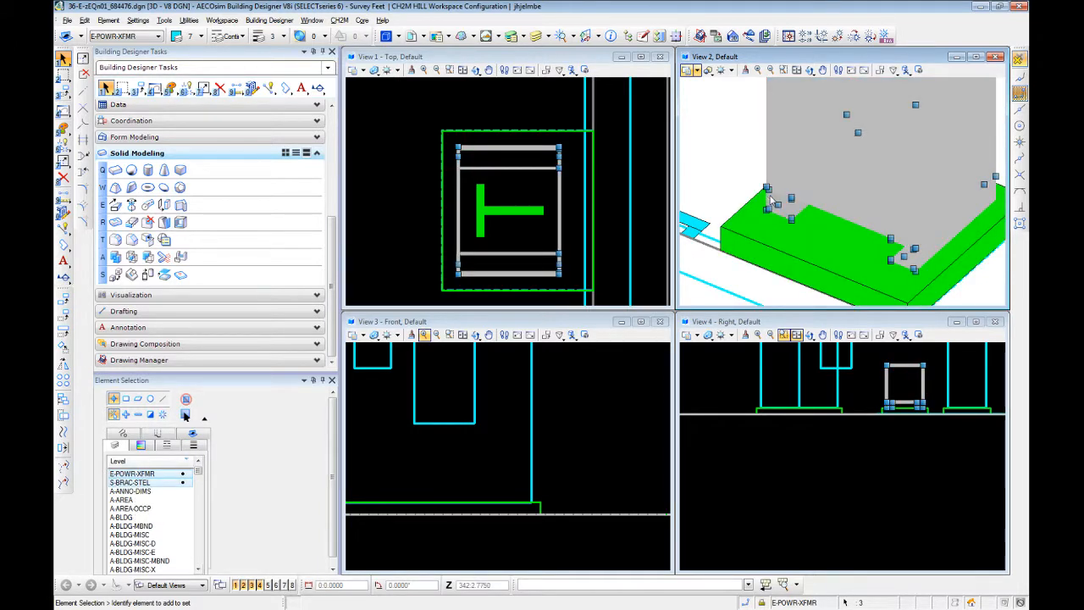
{"action": "left_click", "coordinate": [728, 154]}
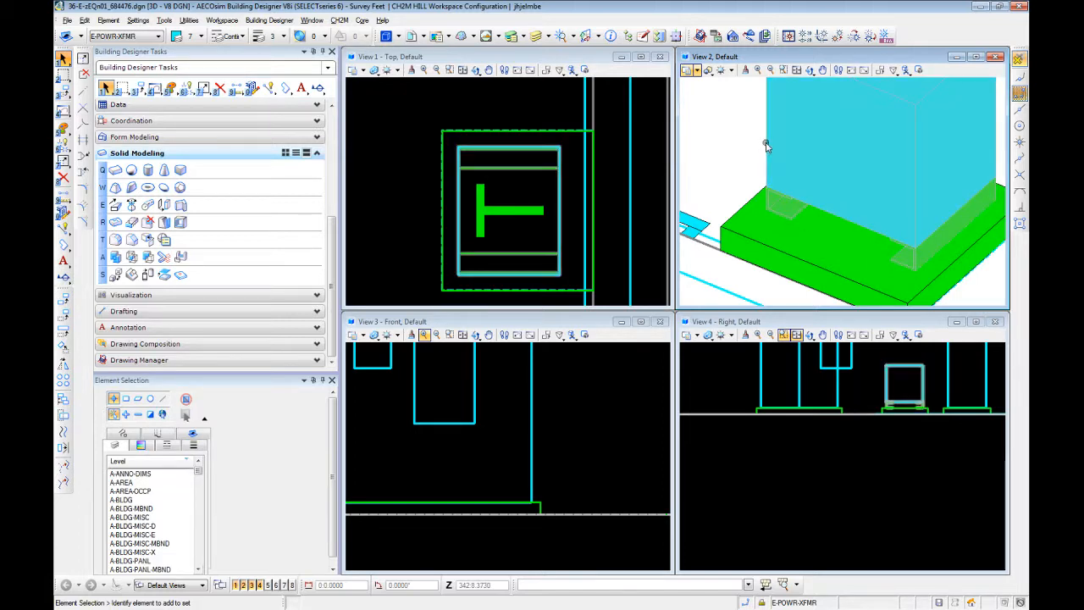
- Ungroup the transformer assembly and check that each channel can be selected on its own
{"action": "left_click", "coordinate": [767, 146]}
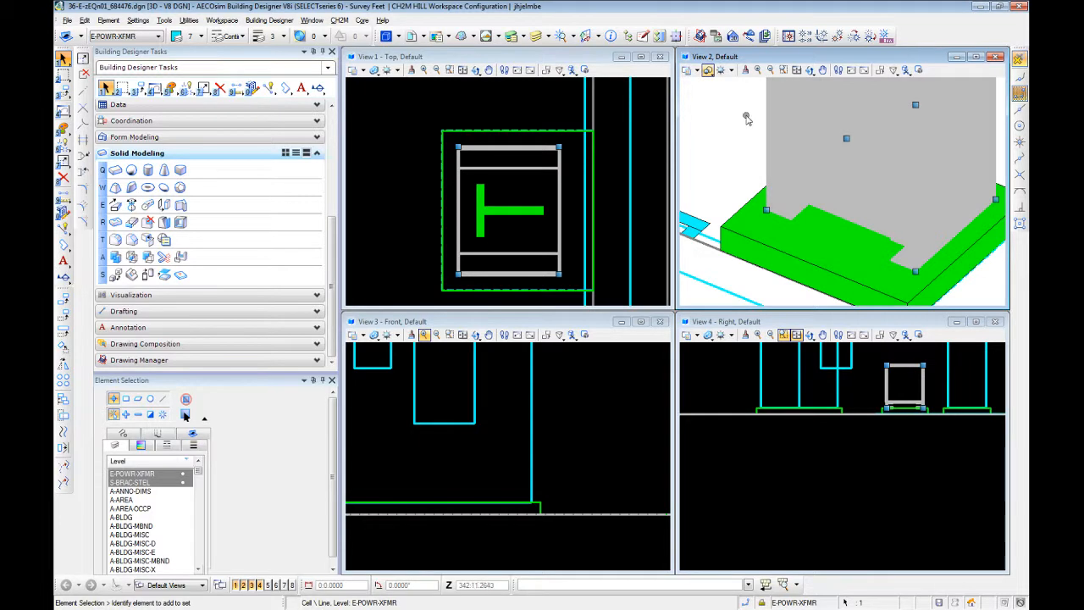
{"action": "left_click", "coordinate": [745, 115]}
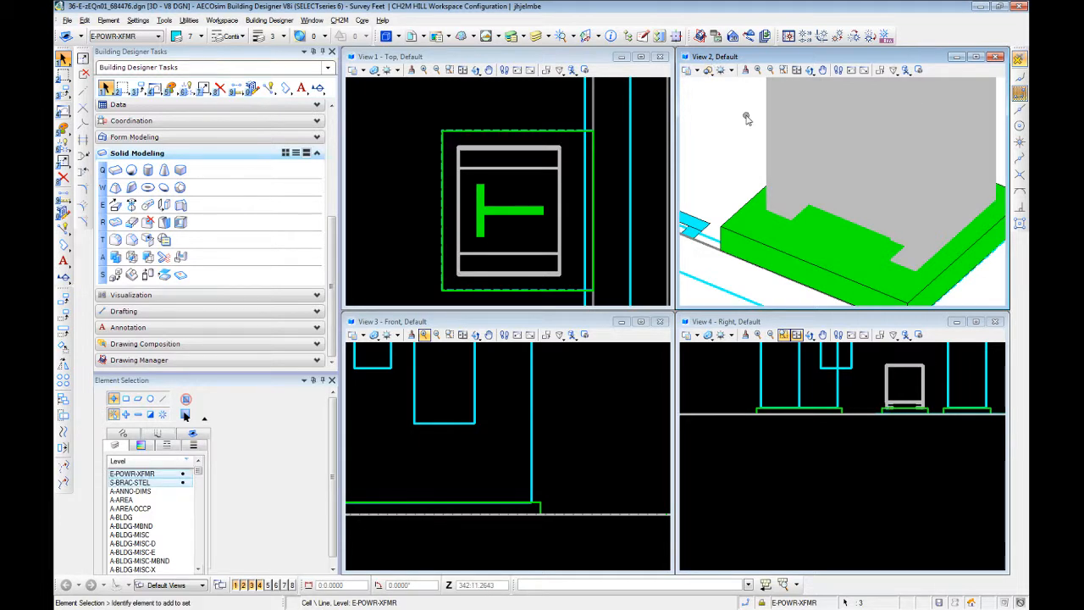
{"action": "scroll", "coordinate": [738, 129], "scroll_direction": "down", "scroll_amount": 2}
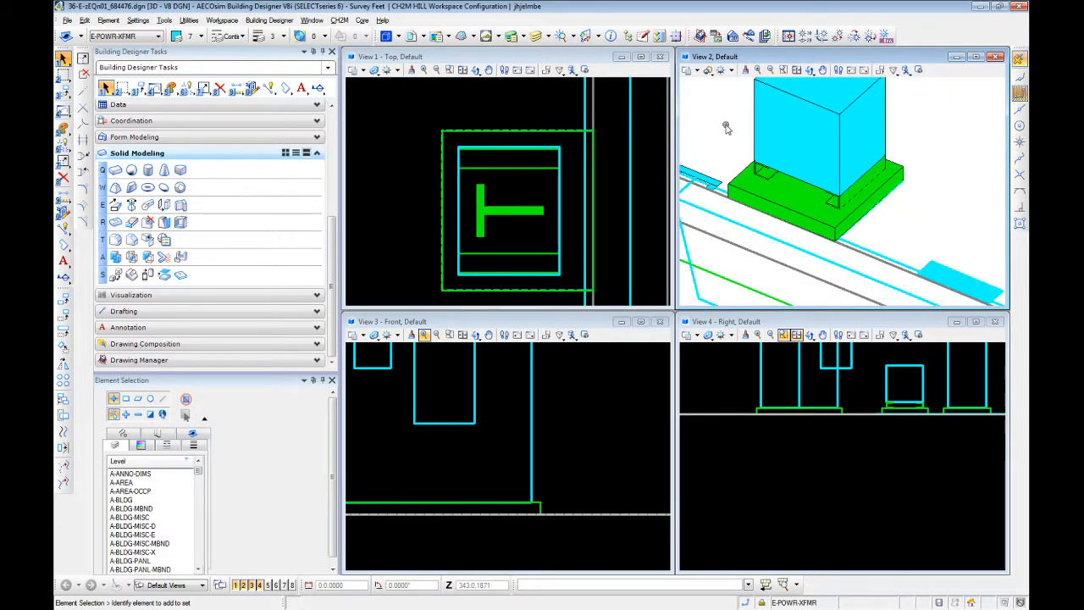
{"action": "middle_click_drag", "start_coordinate": [723, 126], "coordinate": [796, 166]}
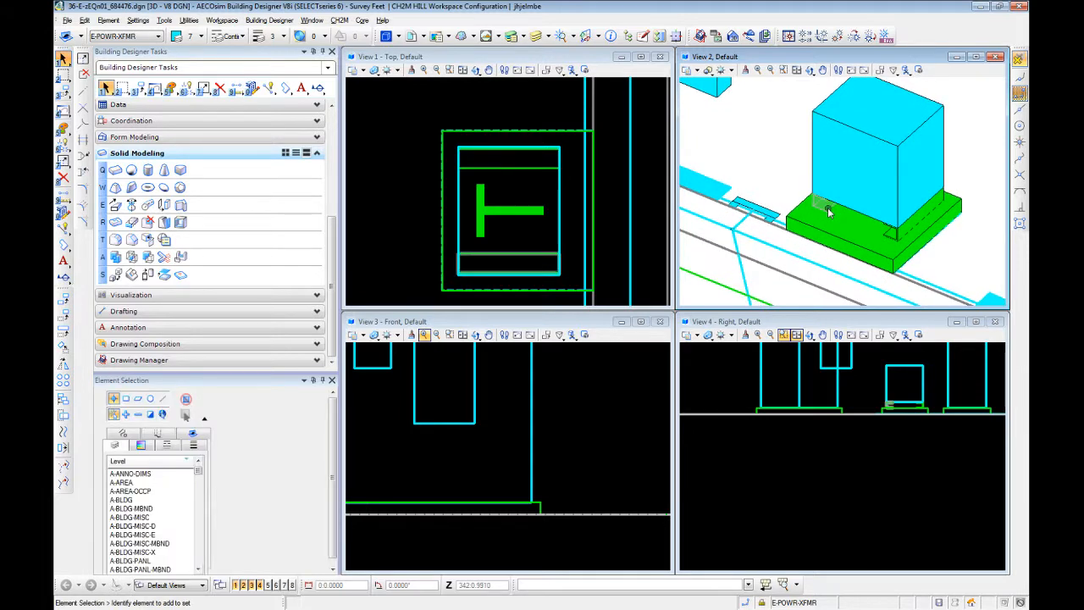
{"action": "left_click", "coordinate": [909, 235]}
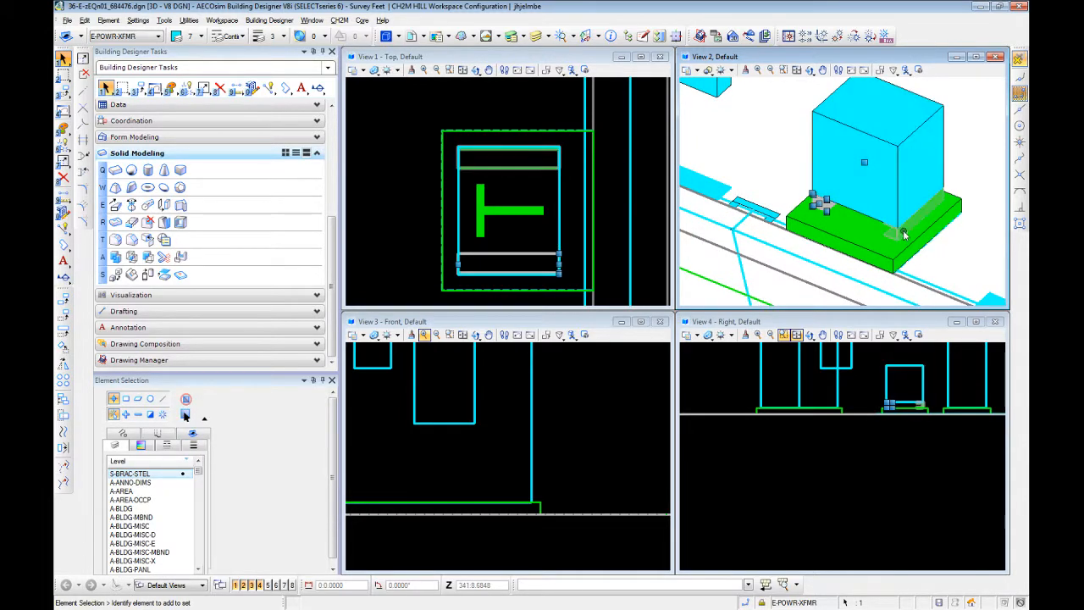
{"action": "left_click", "coordinate": [859, 226]}
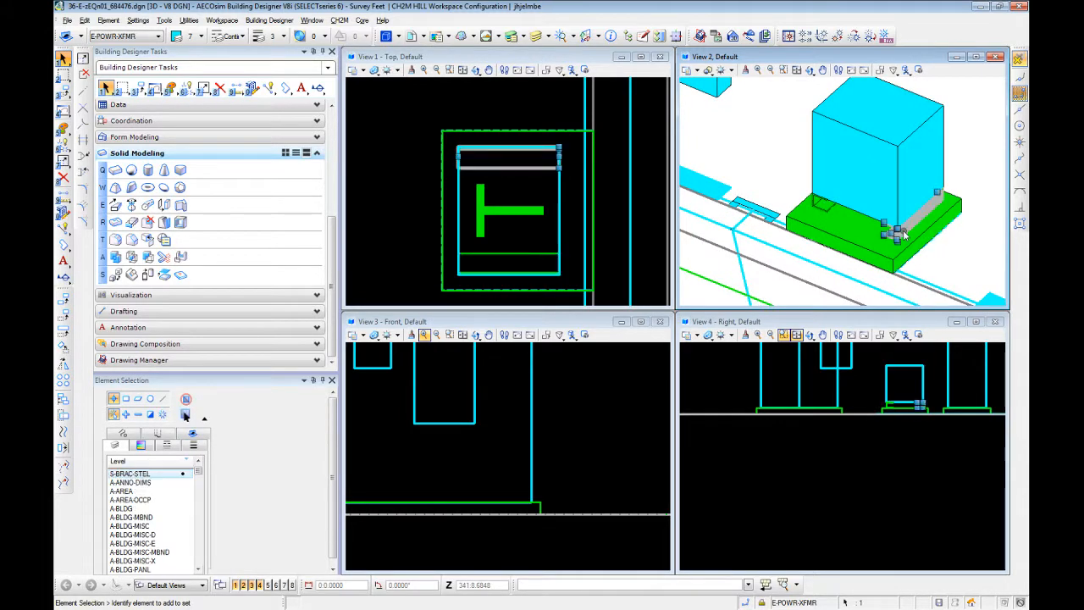
- Group the box and its two support channels again, and select the resulting assembly as a single element
{"action": "left_click", "coordinate": [817, 172], "text": "ctrl"}
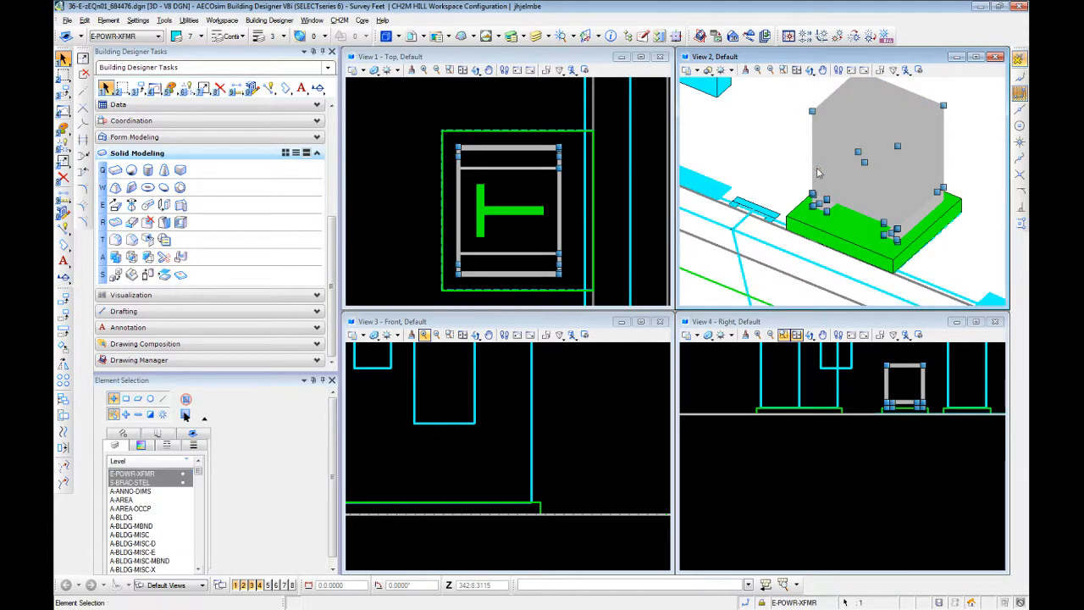
{"action": "left_click", "coordinate": [799, 154]}
{"action": "scroll", "coordinate": [798, 155], "scroll_direction": "down", "scroll_amount": 2}
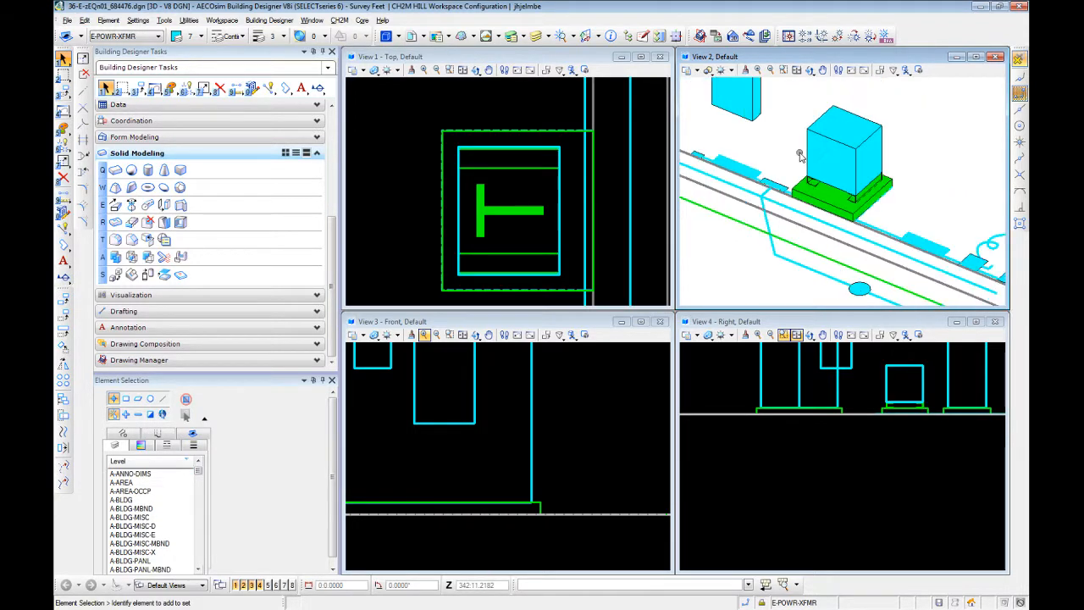
{"action": "left_click", "coordinate": [818, 148]}
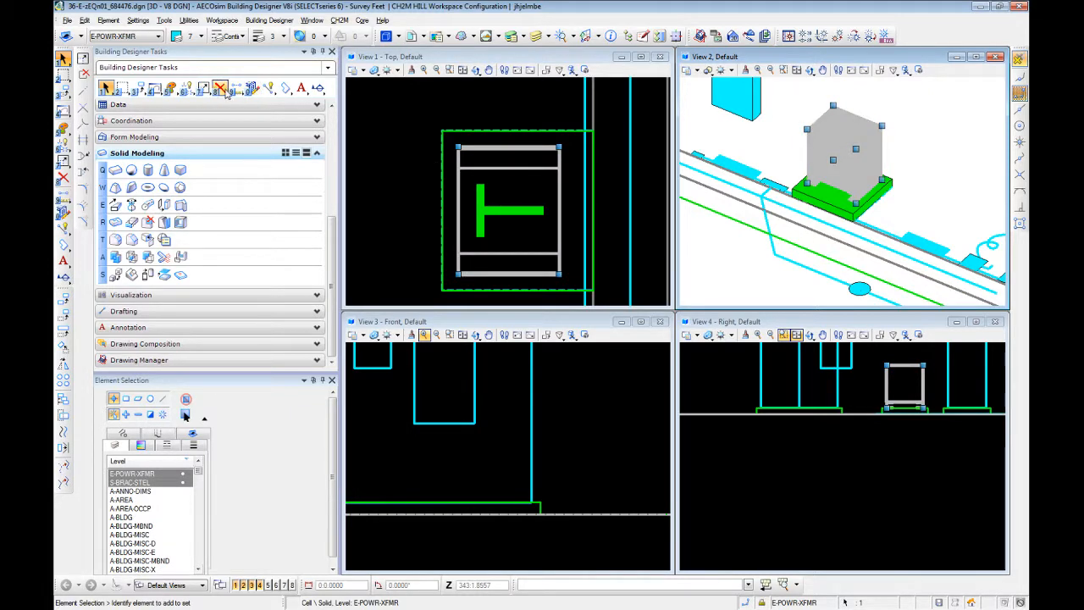
{"action": "left_click", "coordinate": [187, 88]}
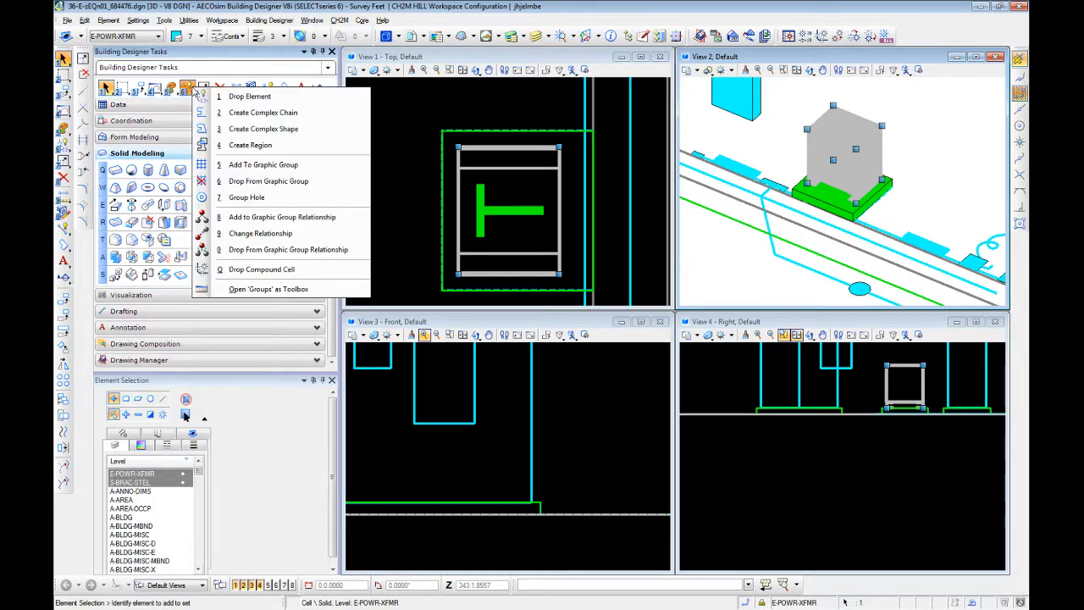
{"action": "left_click", "coordinate": [203, 88]}
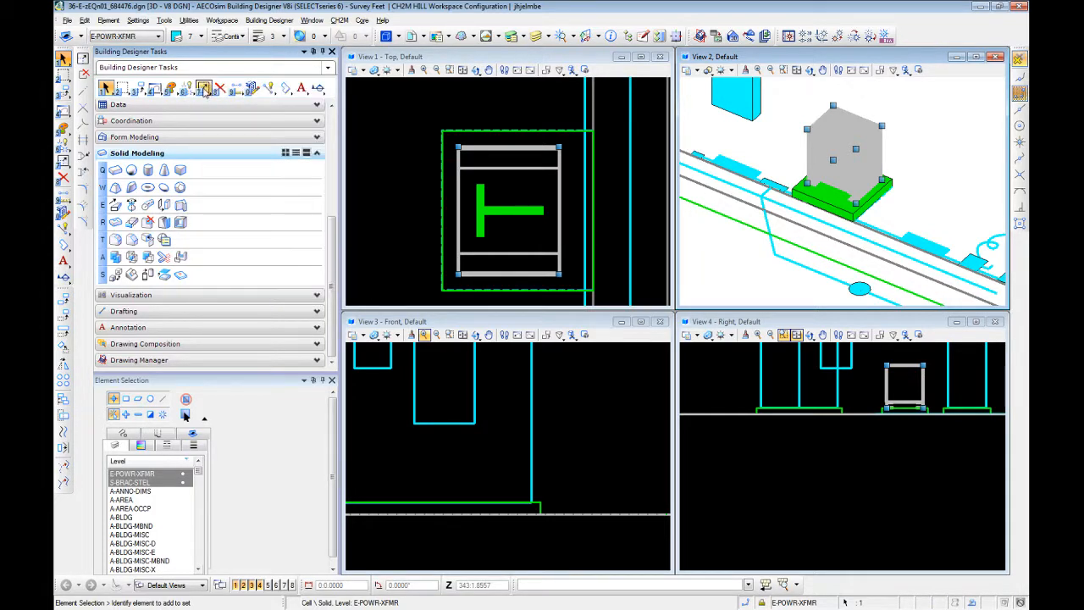
{"action": "left_click", "coordinate": [236, 71]}
{"action": "left_click", "coordinate": [269, 89]}
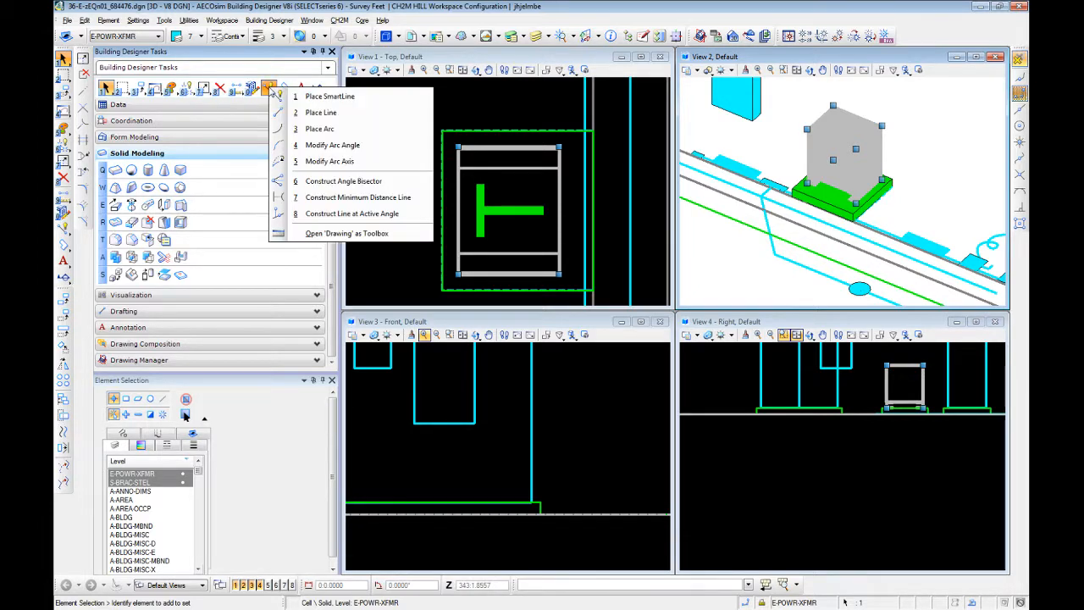
{"action": "left_click", "coordinate": [268, 75]}
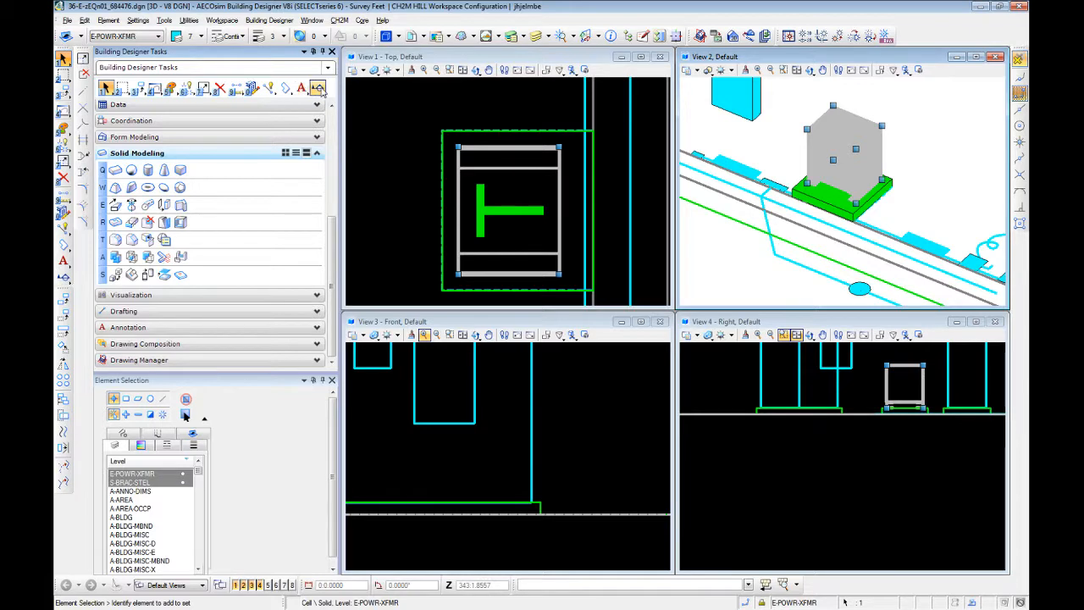
{"action": "left_click", "coordinate": [171, 89]}
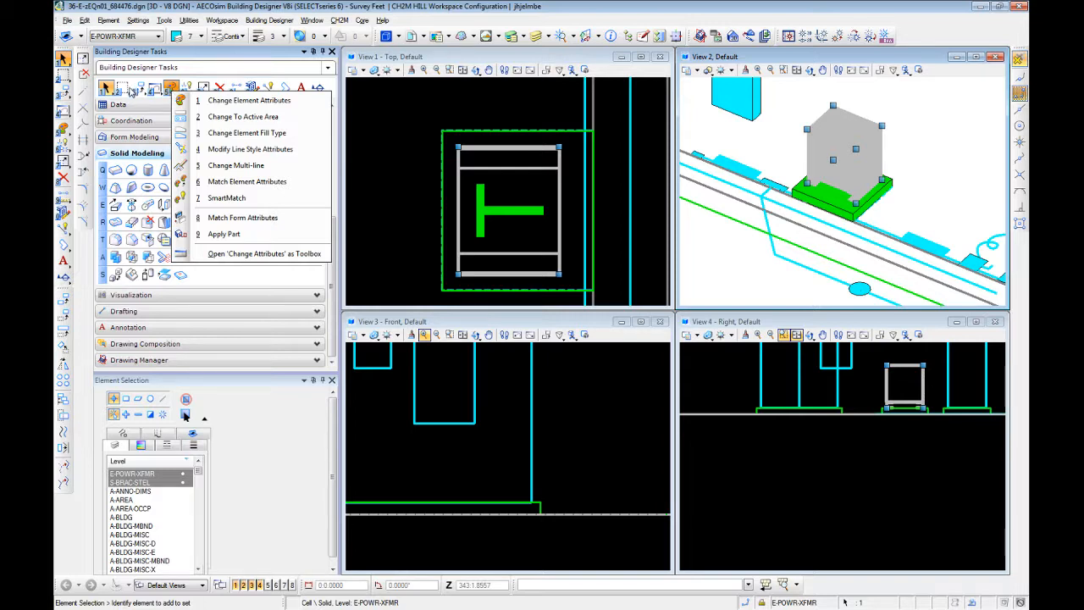
{"action": "left_click", "coordinate": [155, 89]}
{"action": "left_click", "coordinate": [155, 89]}
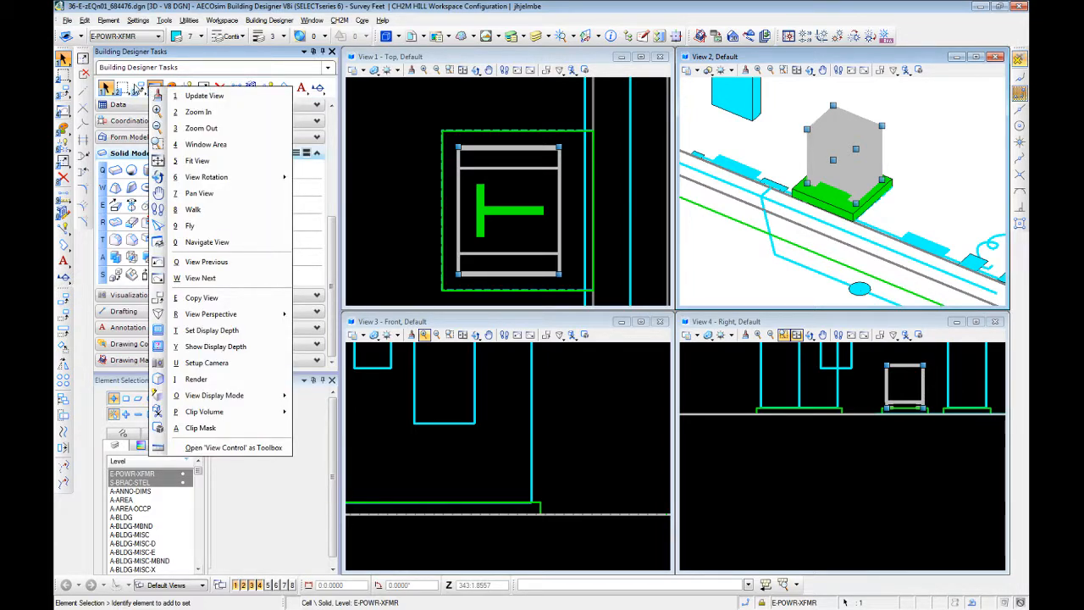
{"action": "left_click", "coordinate": [412, 99]}
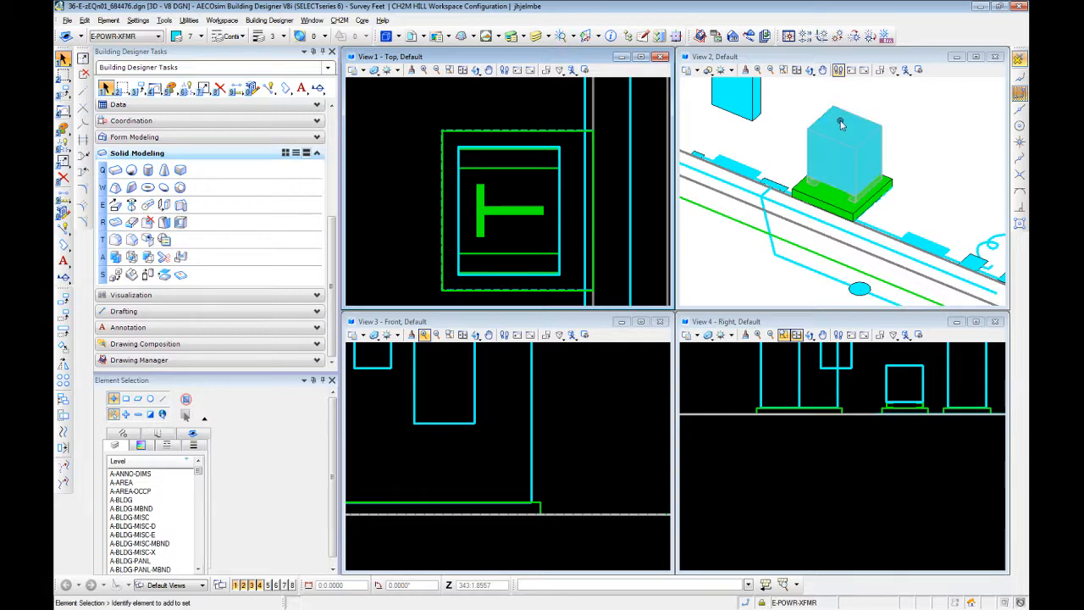
- Check that the grouped transformer assembly selects as one element, clear the selection, and enlarge View 2
{"action": "left_click", "coordinate": [842, 144]}
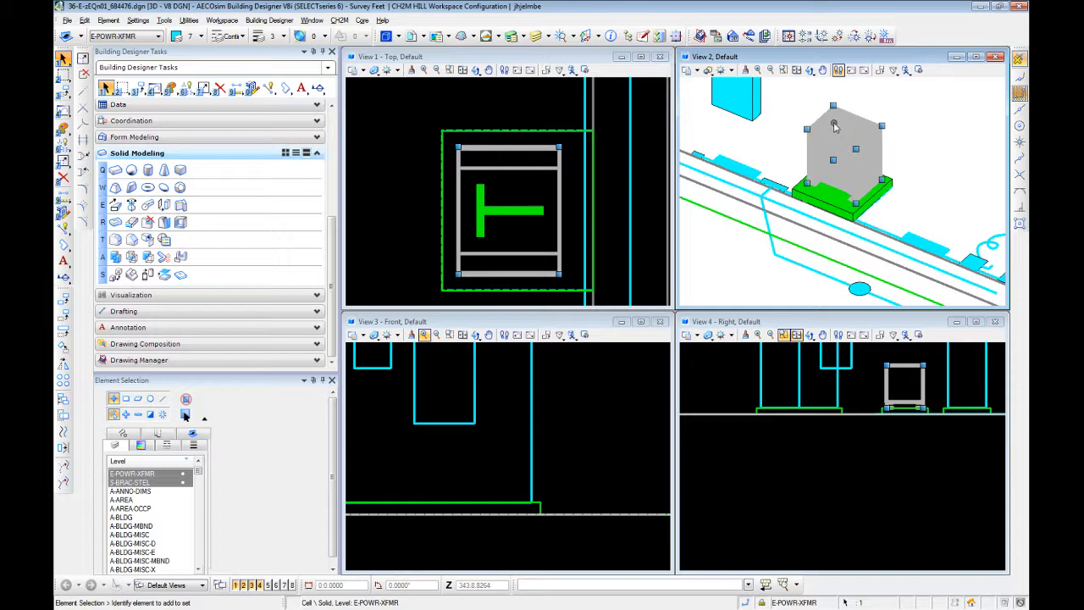
{"action": "left_click", "coordinate": [920, 105]}
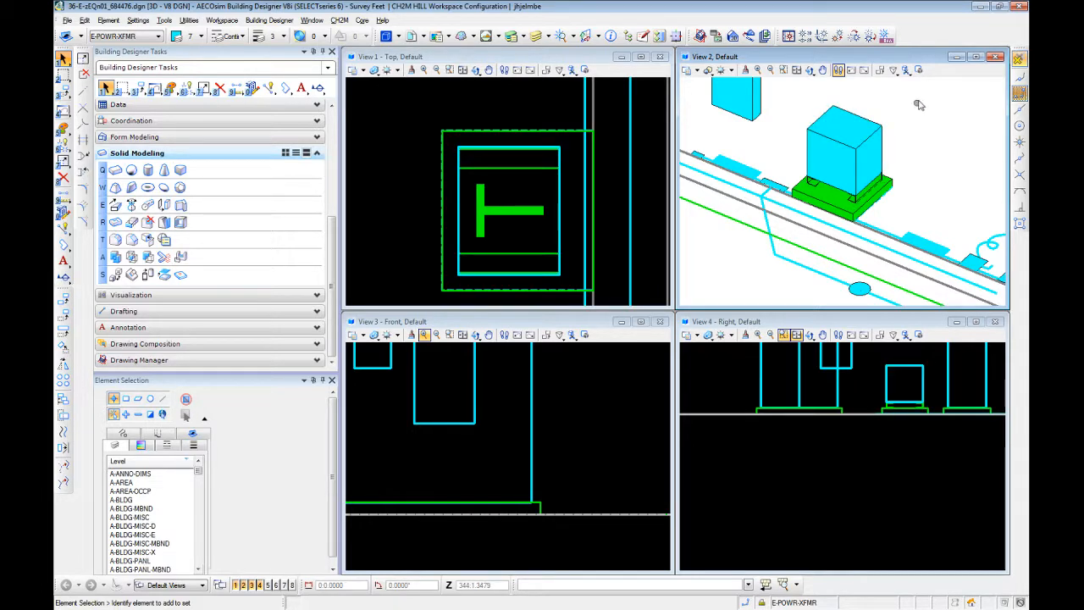
{"action": "left_click", "coordinate": [975, 58]}
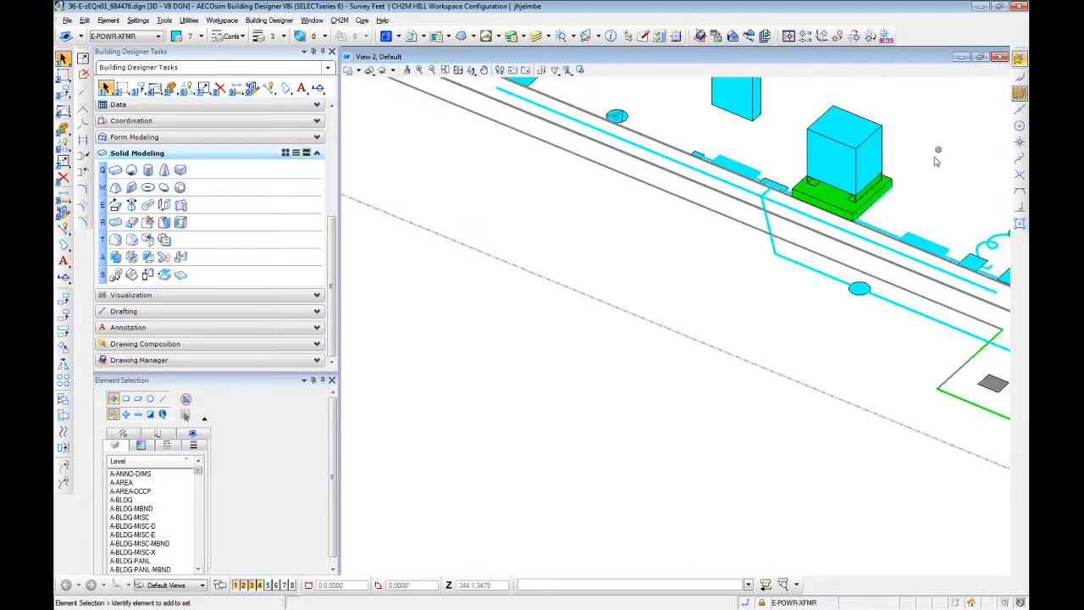
- Start a solid cylinder centred on the motor pad's circles in the top view, with a radius of about 2:2.5
{"action": "scroll", "coordinate": [860, 303], "scroll_direction": "down", "scroll_amount": 4}
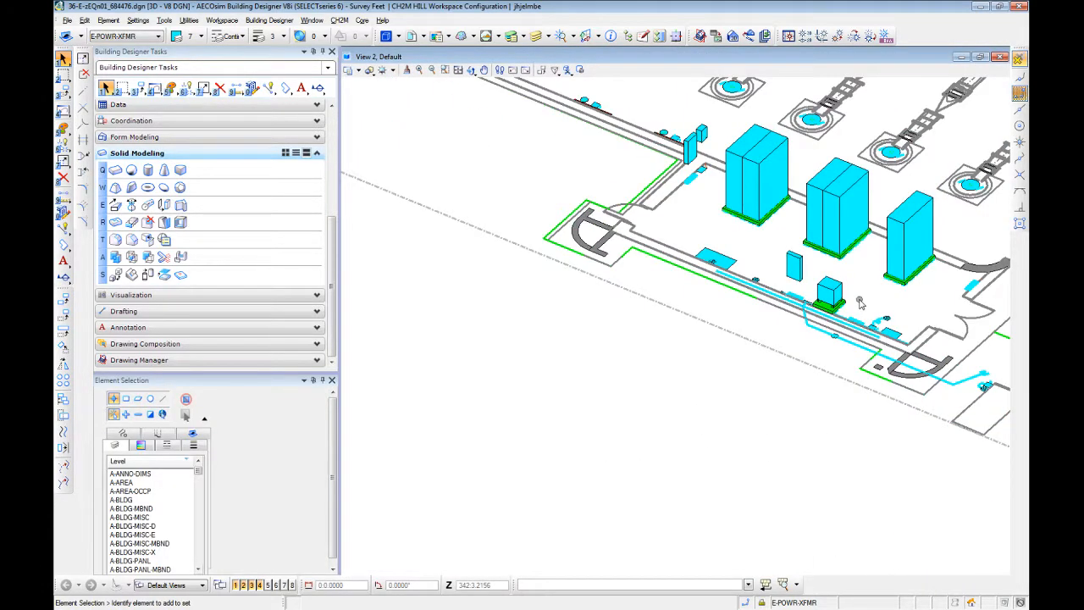
{"action": "scroll", "coordinate": [860, 303], "scroll_direction": "up", "scroll_amount": 4}
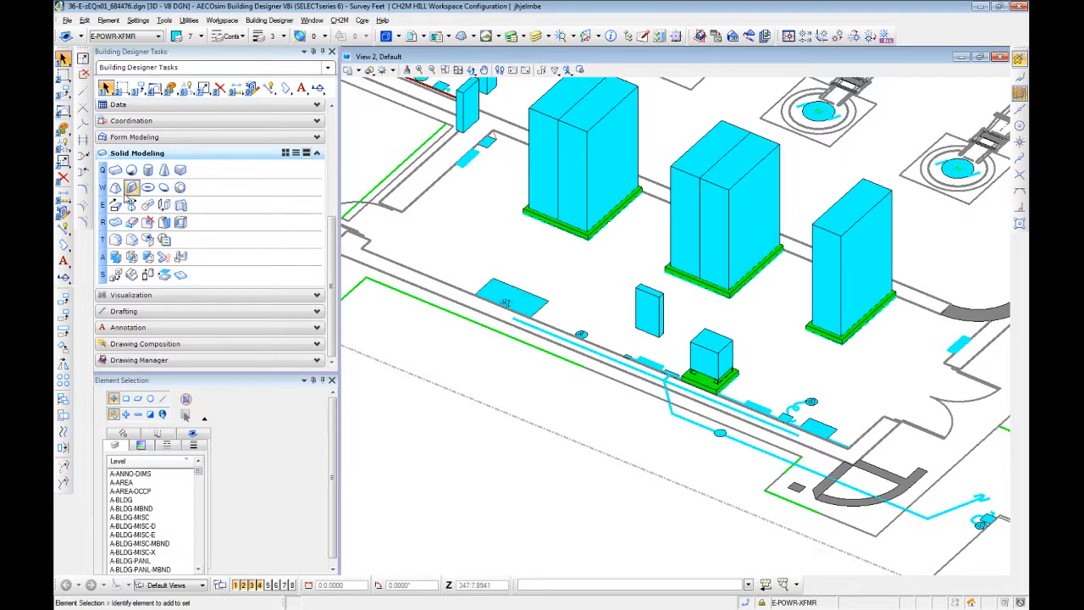
{"action": "left_click", "coordinate": [148, 169]}
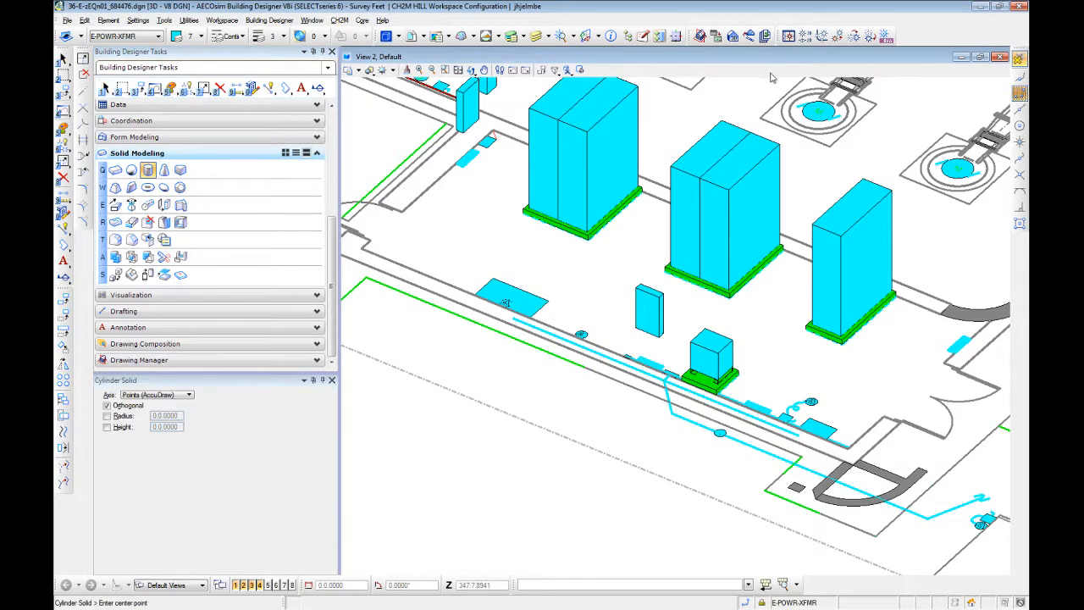
{"action": "left_click", "coordinate": [980, 59]}
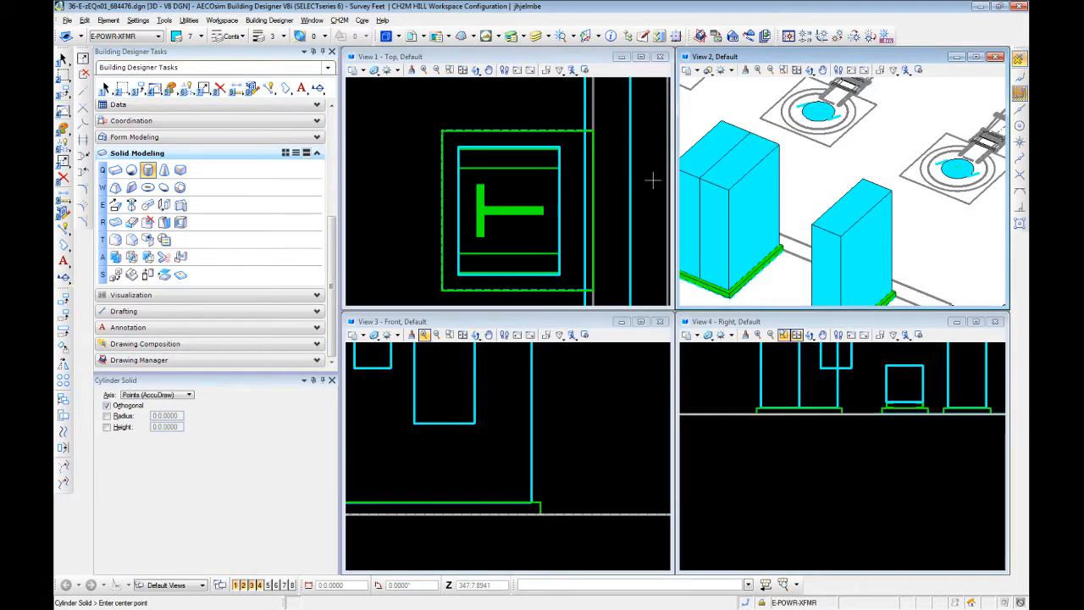
{"action": "scroll", "coordinate": [608, 183], "scroll_direction": "down", "scroll_amount": 5}
{"action": "scroll", "coordinate": [588, 153], "scroll_direction": "up", "scroll_amount": 2}
{"action": "middle_click_drag", "start_coordinate": [588, 134], "coordinate": [608, 185]}
{"action": "scroll", "coordinate": [608, 186], "scroll_direction": "down", "scroll_amount": 5}
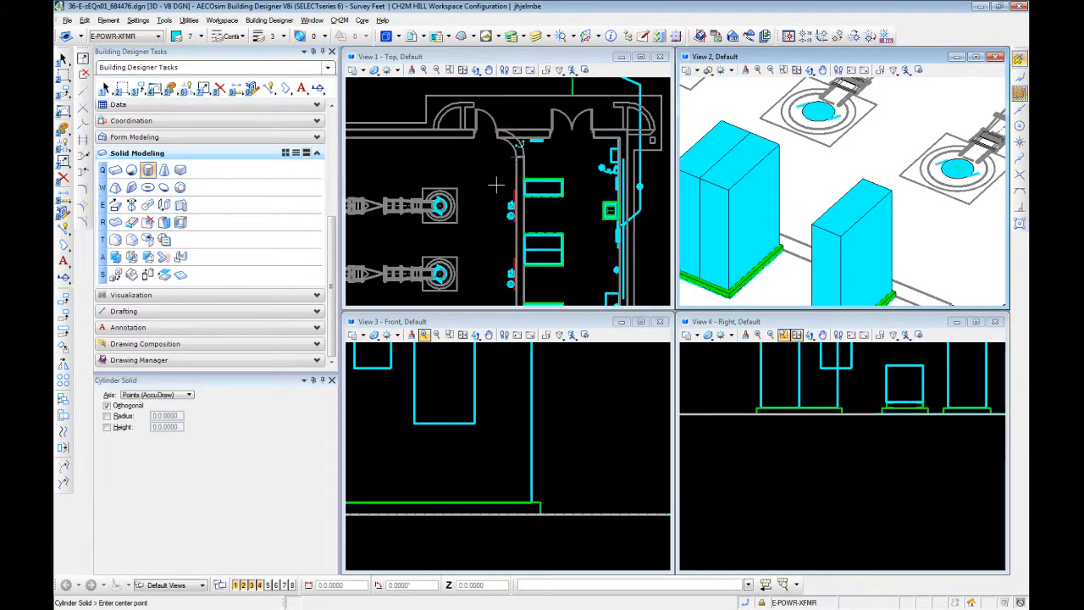
{"action": "scroll", "coordinate": [394, 203], "scroll_direction": "up", "scroll_amount": 2}
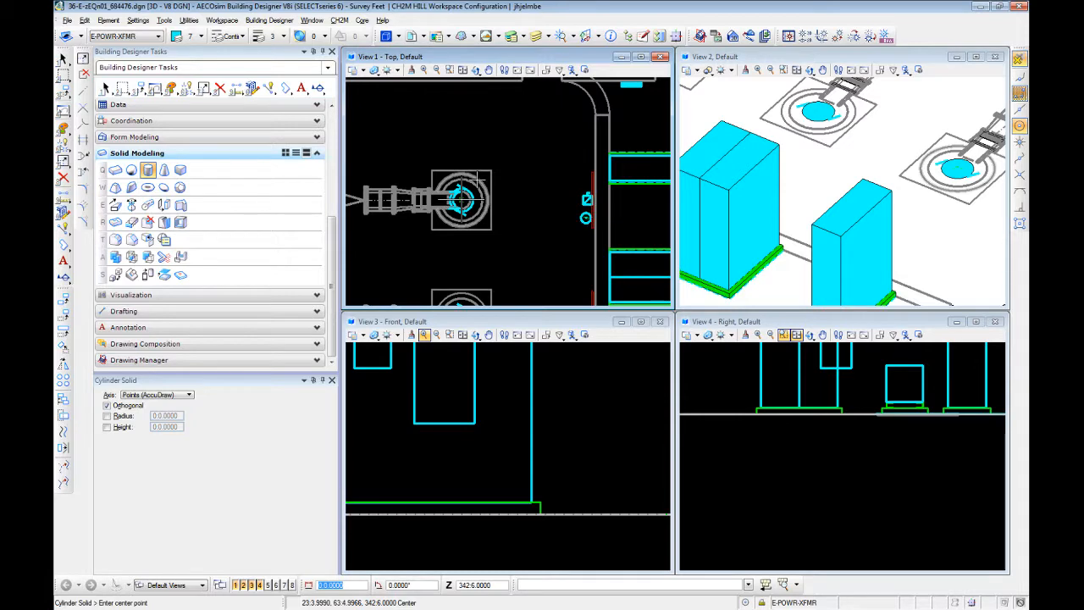
{"action": "left_click", "coordinate": [461, 199]}
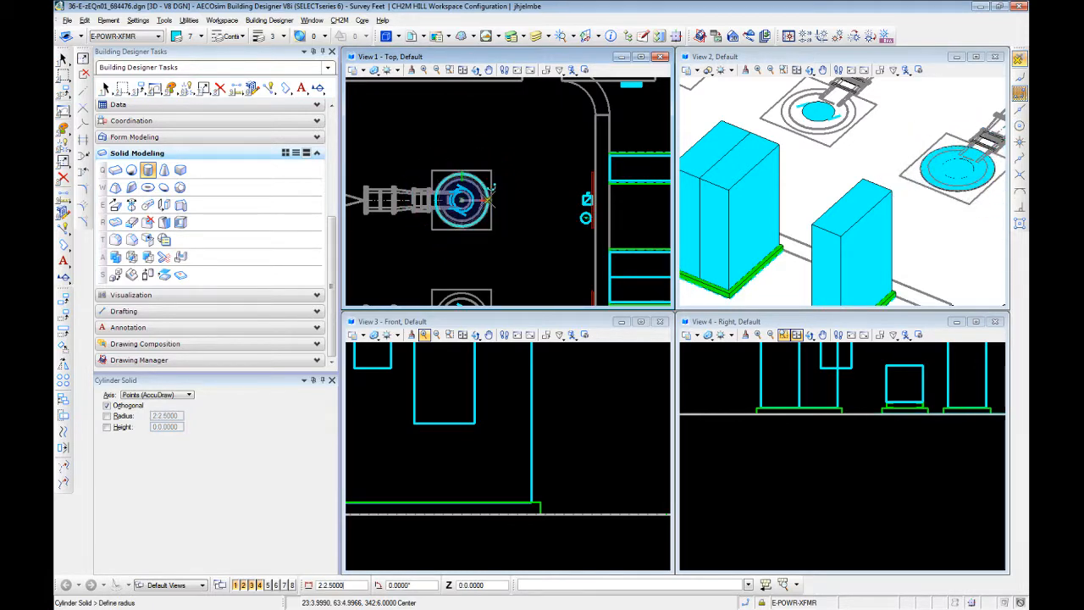
{"action": "scroll", "coordinate": [489, 194], "scroll_direction": "up", "scroll_amount": 3}
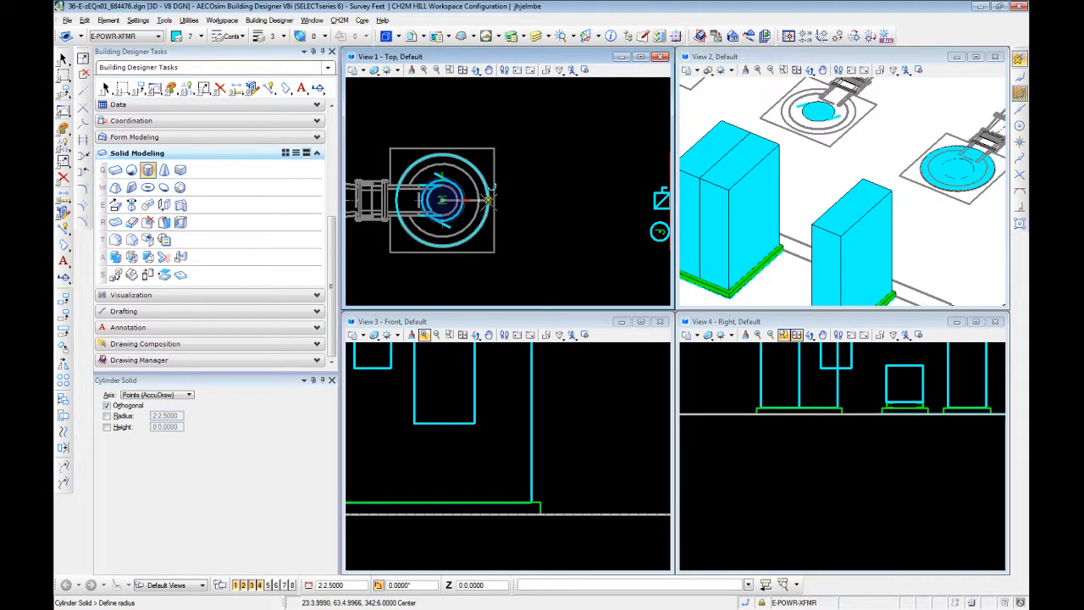
{"action": "left_click", "coordinate": [490, 200]}
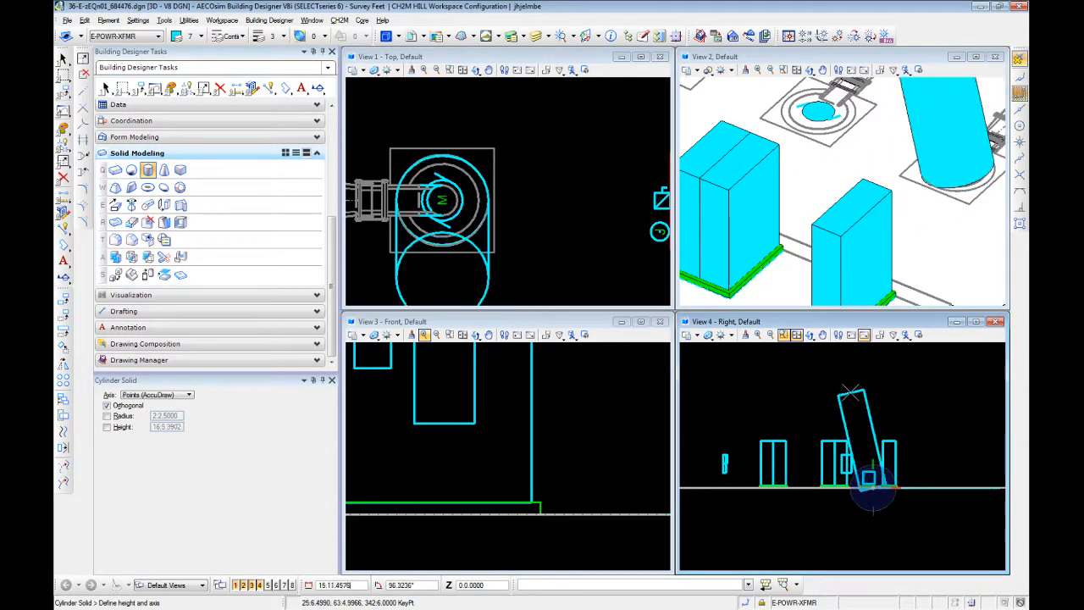
- Set the cylinder's height to 10 feet, straight up in the right view, and finish it
{"action": "scroll", "coordinate": [847, 388], "scroll_direction": "down", "scroll_amount": 2}
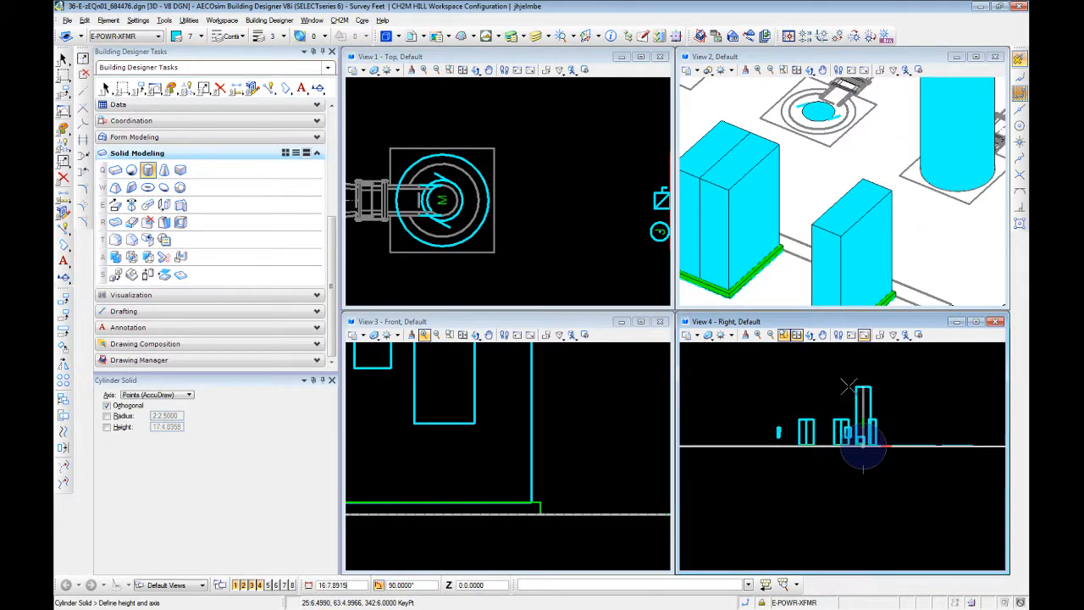
{"action": "type", "text": "10"}
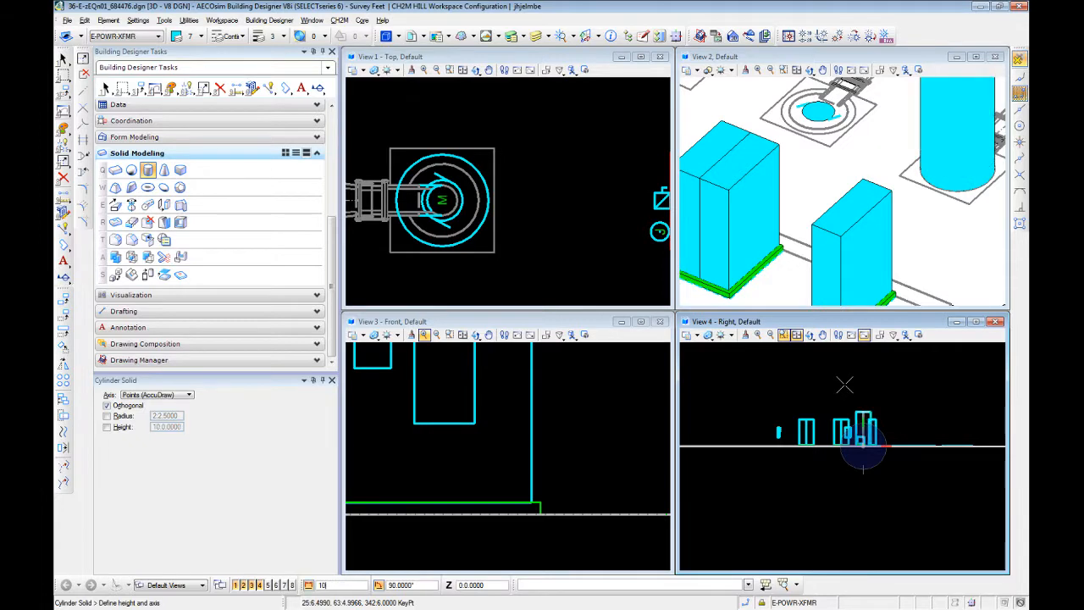
{"action": "left_click", "coordinate": [845, 384]}
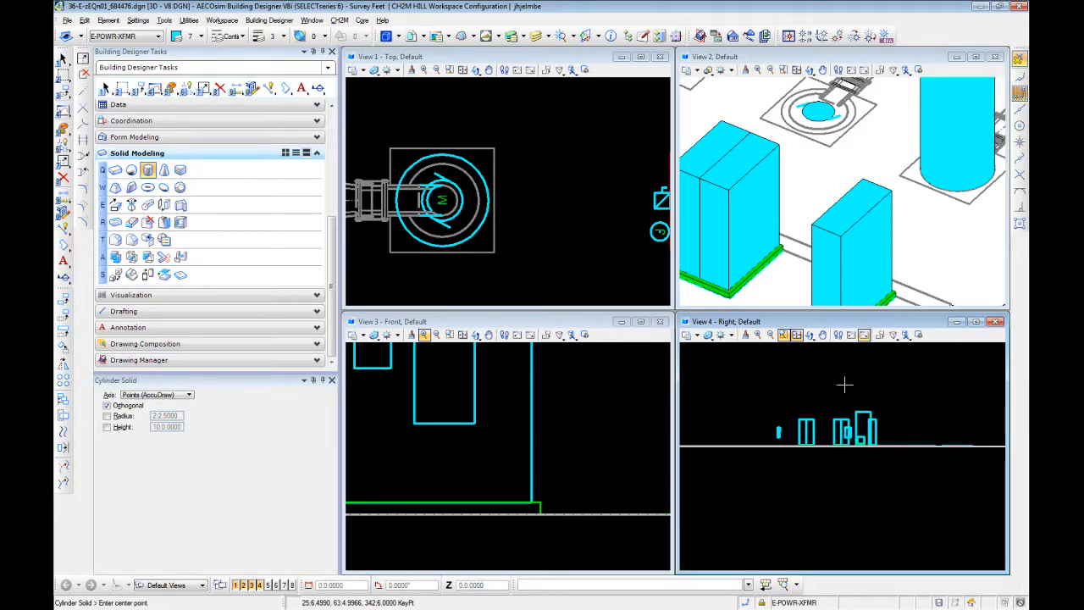
{"action": "key", "text": "Escape"}
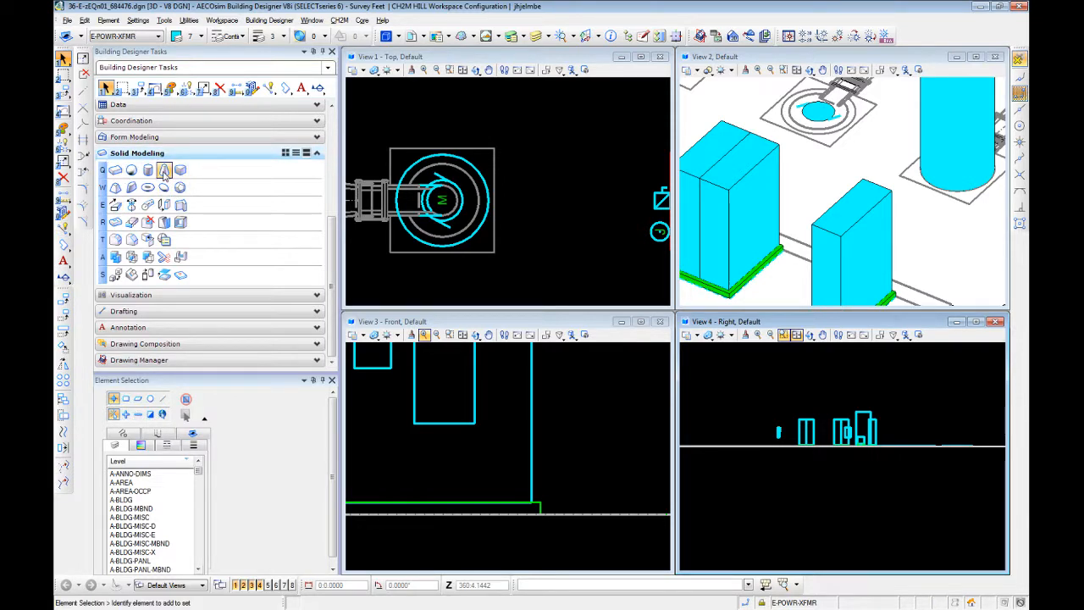
{"action": "left_click", "coordinate": [164, 171]}
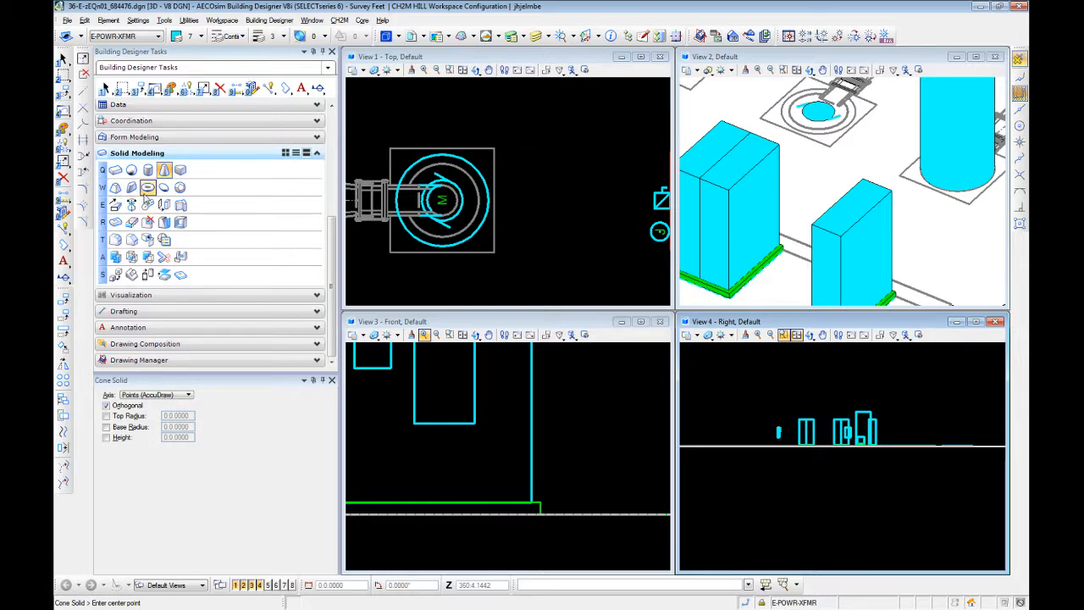
{"action": "key", "text": "Escape"}
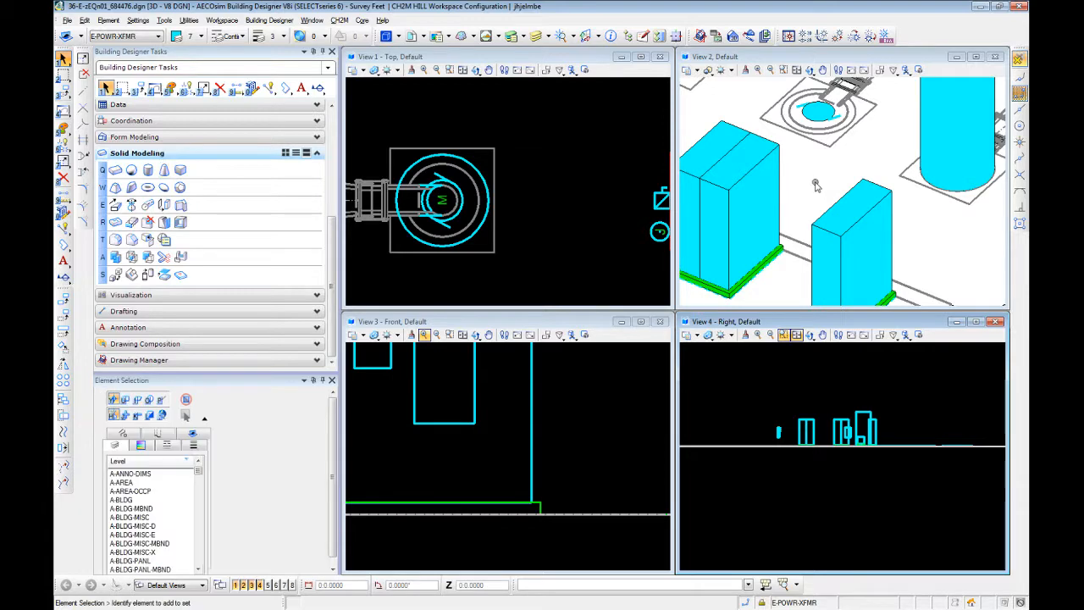
- Delete the tall cylinder standing on the motor pad
{"action": "left_click", "coordinate": [924, 121]}
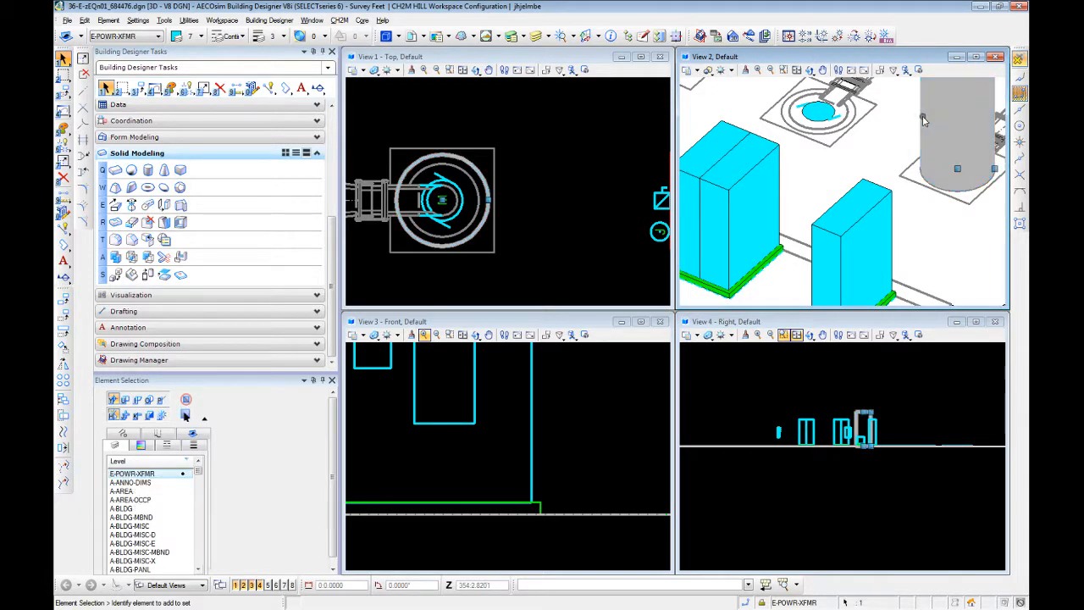
{"action": "key", "text": "Delete"}
{"action": "scroll", "coordinate": [905, 157], "scroll_direction": "down", "scroll_amount": 3}
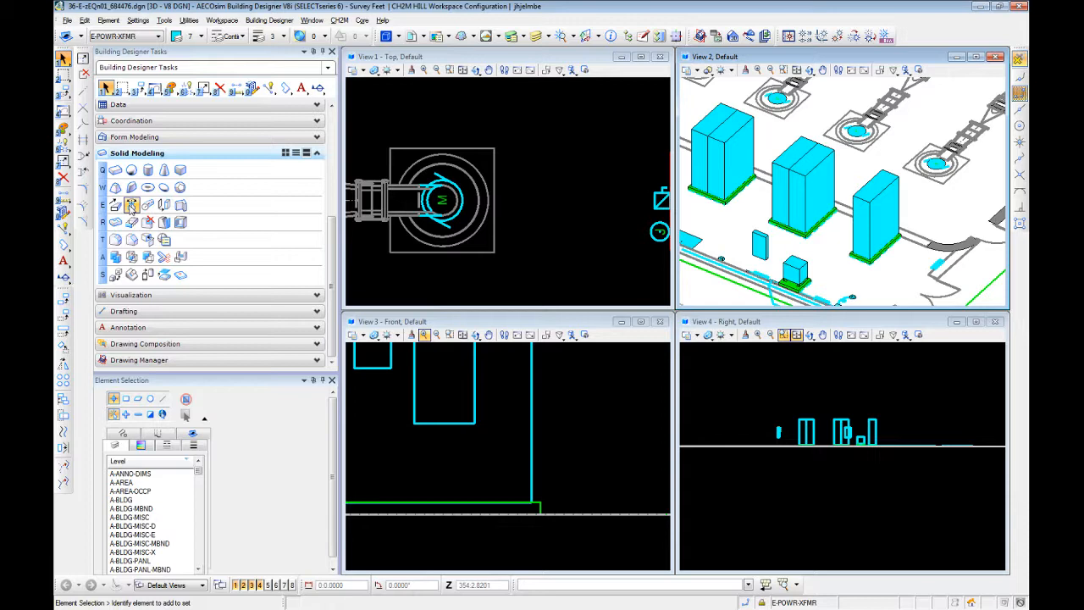
- Choose the Substation TEP SandC circuit switcher from the CH_ELEC power compound cell library for placement
{"action": "left_click", "coordinate": [788, 35]}
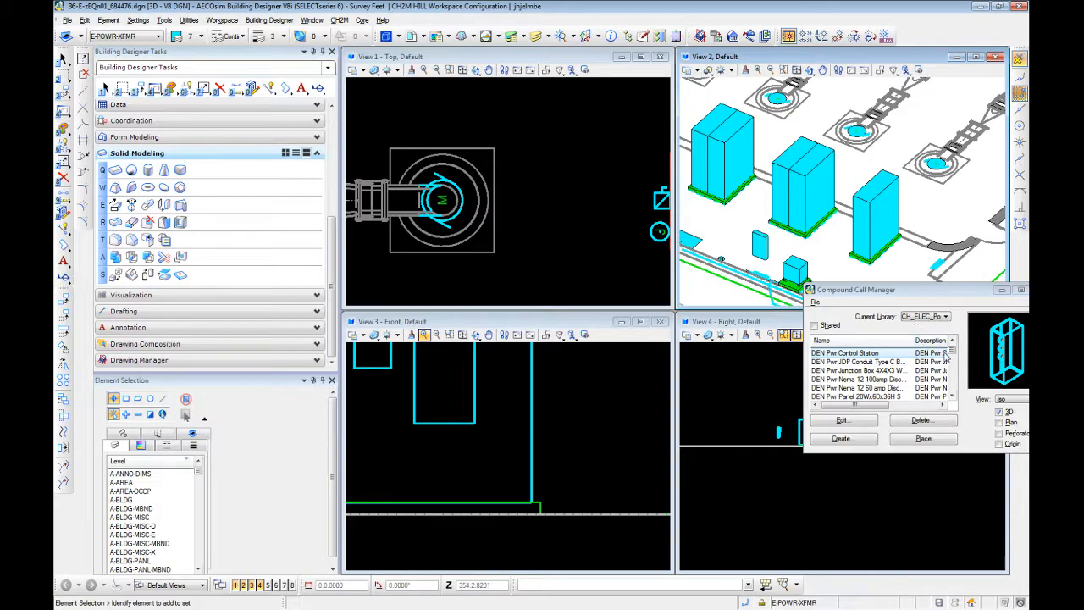
{"action": "left_click_drag", "start_coordinate": [951, 350], "coordinate": [963, 417]}
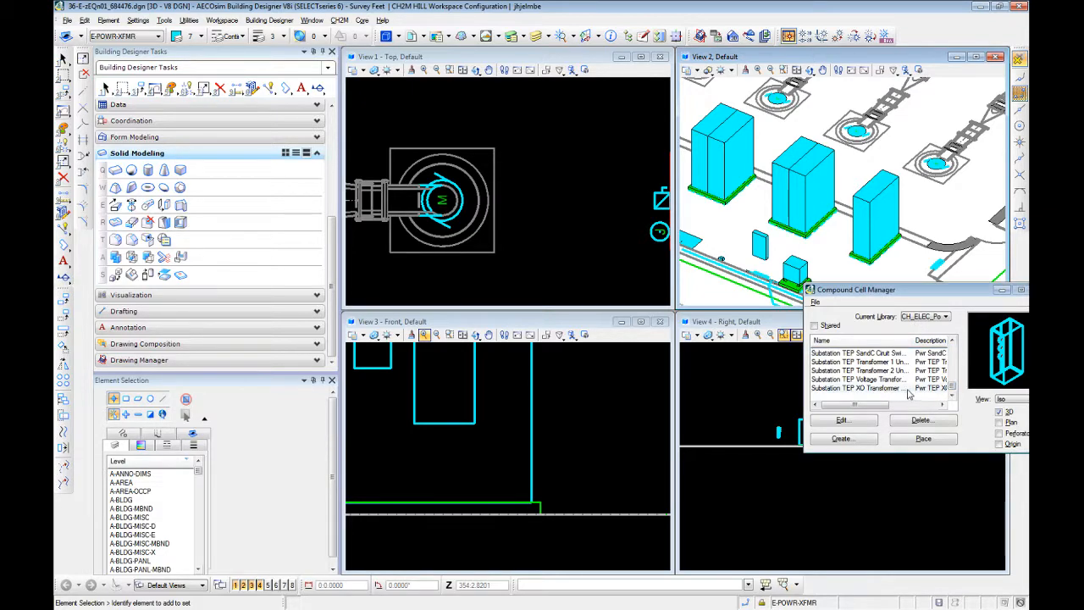
{"action": "left_click_drag", "start_coordinate": [913, 292], "coordinate": [791, 249]}
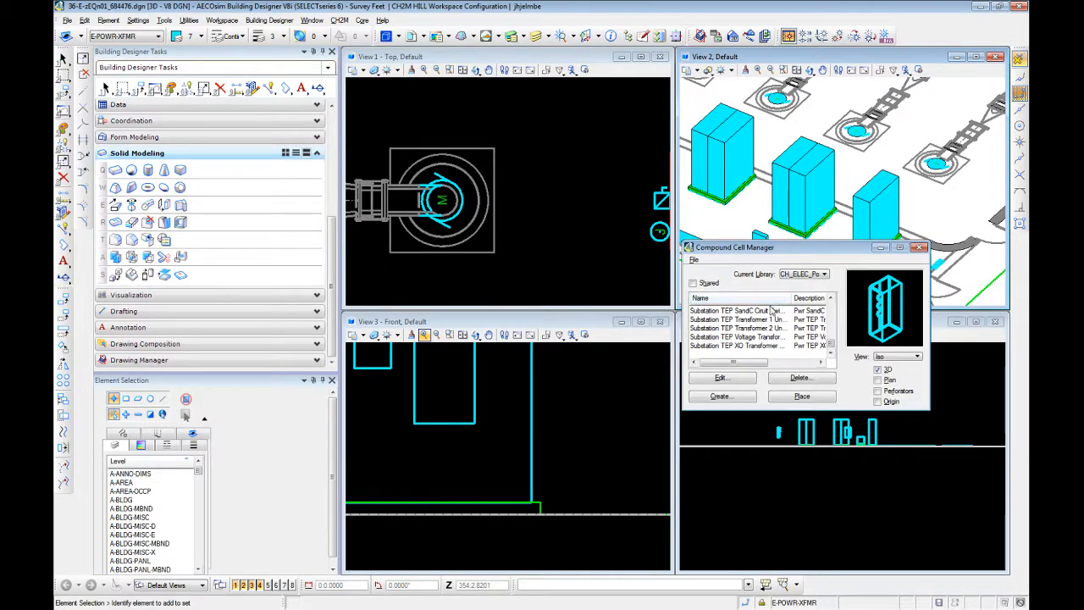
{"action": "left_click", "coordinate": [772, 311]}
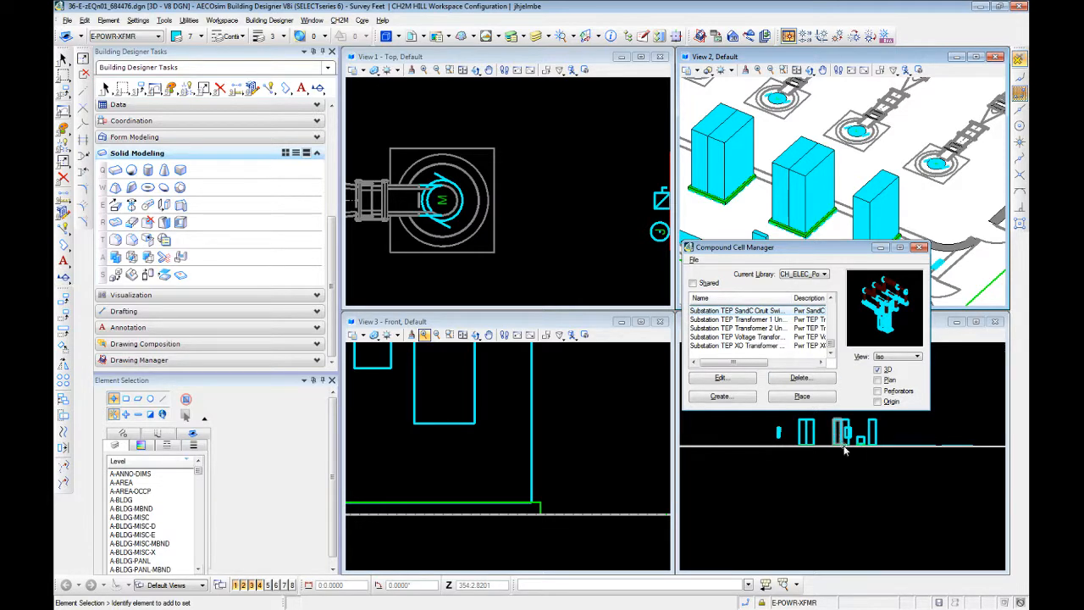
{"action": "left_click", "coordinate": [815, 401]}
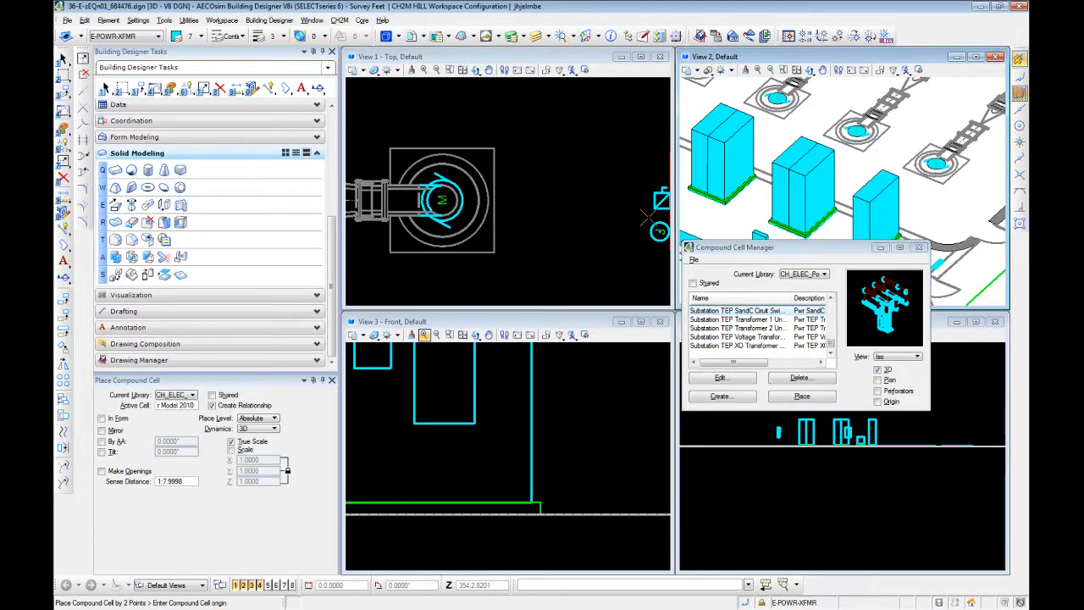
- Place the circuit switcher at the motor pad's lower-right corner, aimed diagonally up and to the right in plan, and inspect it in View 2
{"action": "left_click", "coordinate": [500, 250]}
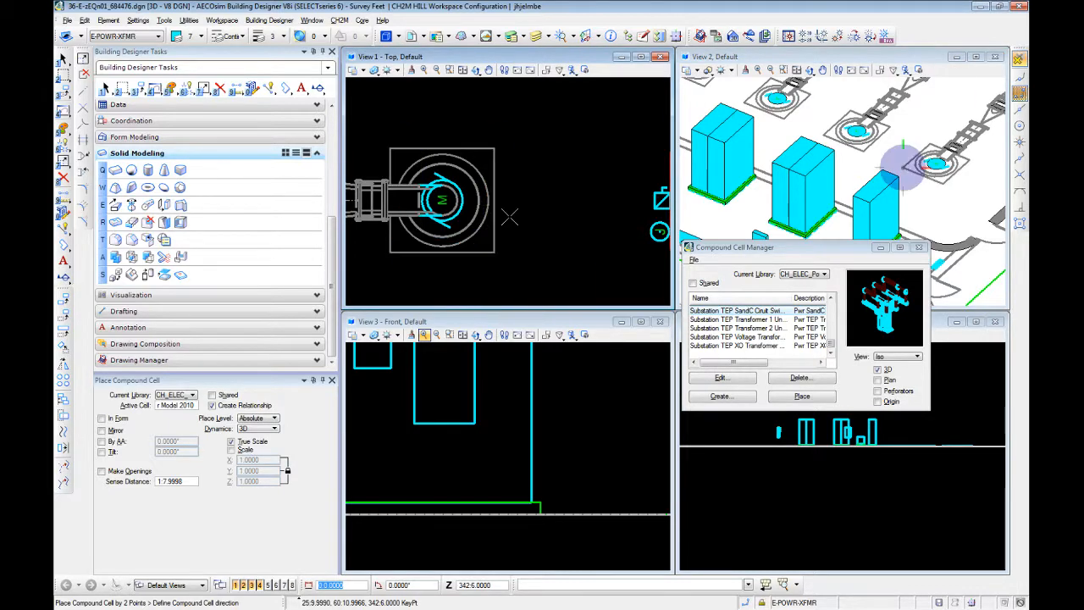
{"action": "left_click", "coordinate": [532, 222]}
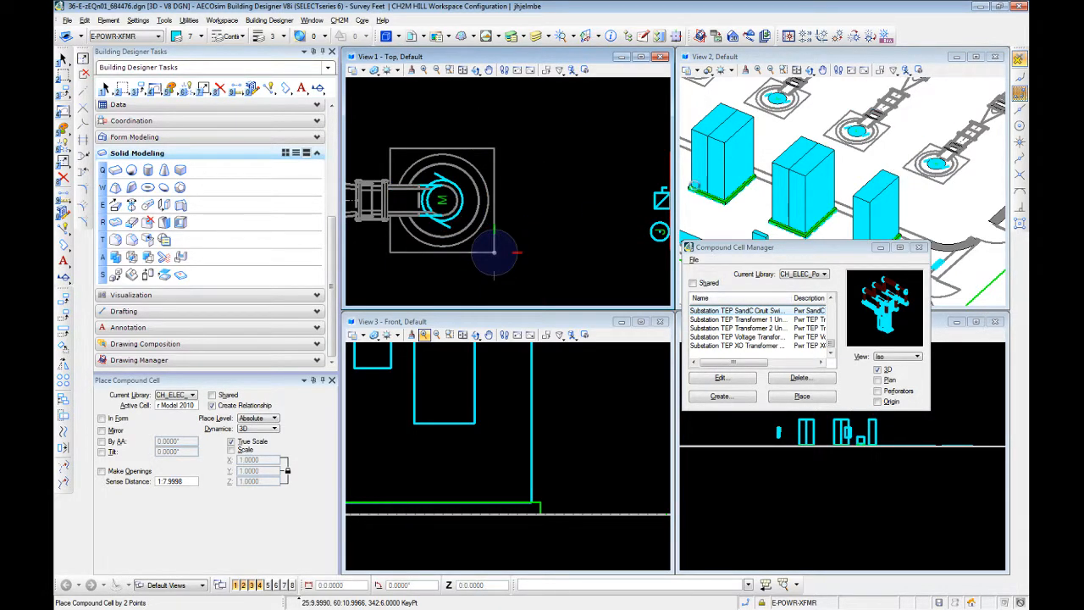
{"action": "left_click", "coordinate": [975, 57]}
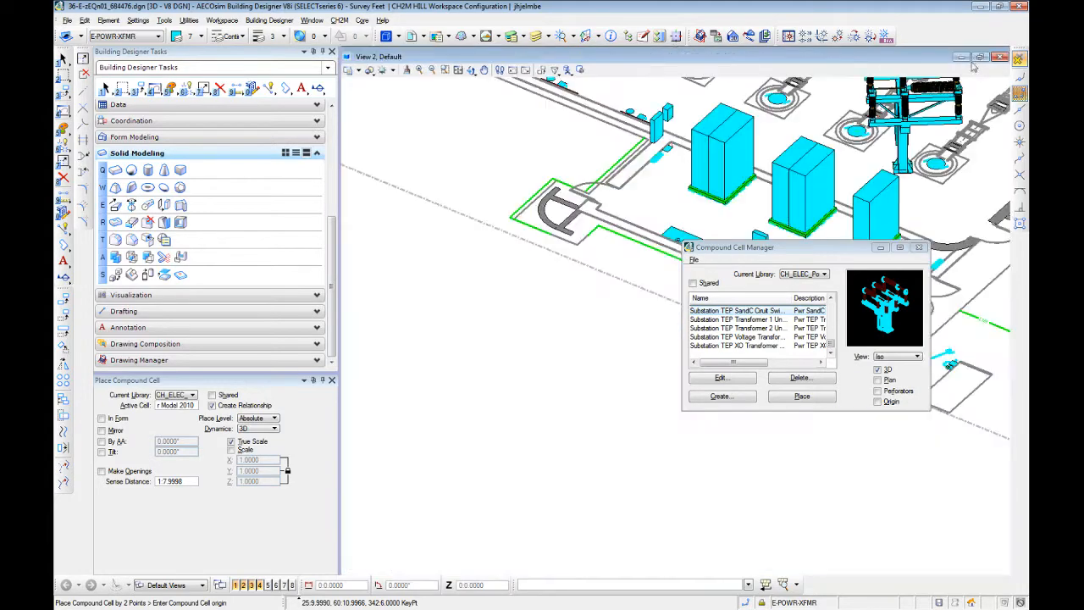
{"action": "scroll", "coordinate": [951, 102], "scroll_direction": "up", "scroll_amount": 1}
{"action": "key", "text": "Escape"}
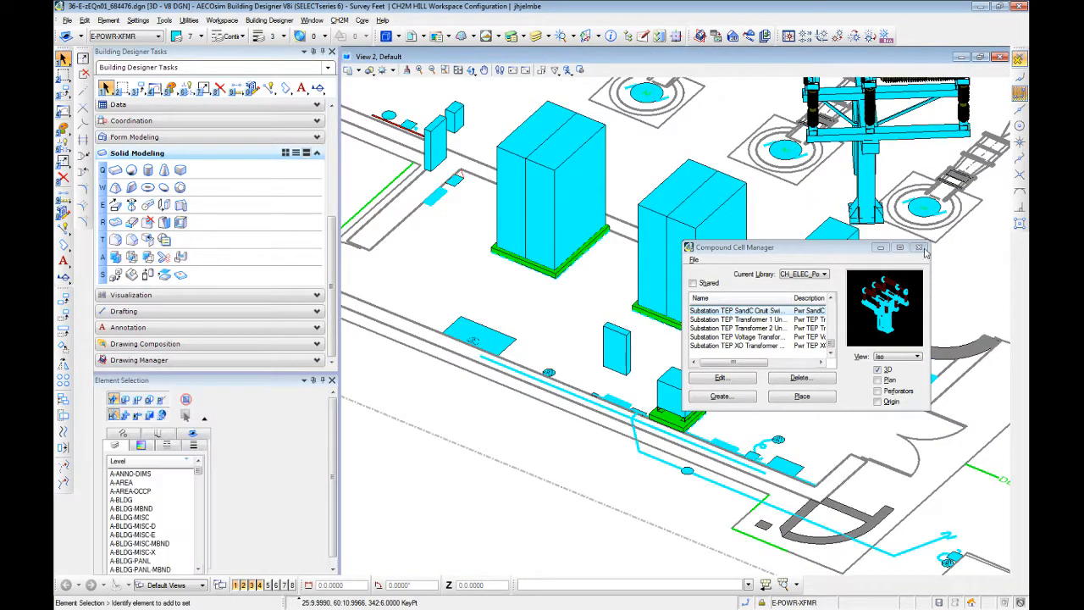
{"action": "left_click", "coordinate": [921, 247]}
{"action": "scroll", "coordinate": [859, 171], "scroll_direction": "up", "scroll_amount": 5}
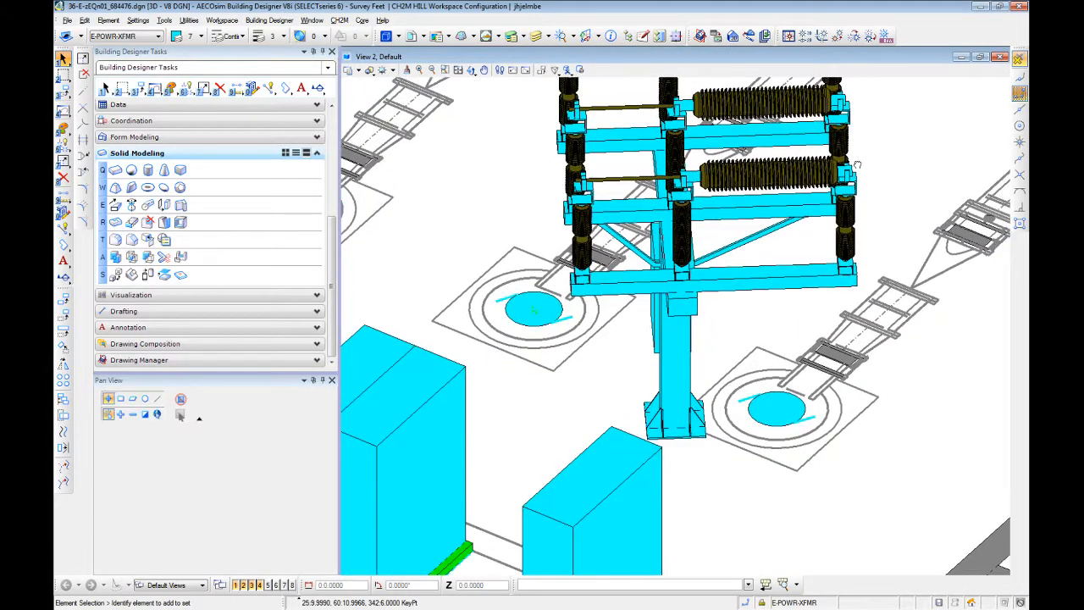
{"action": "scroll", "coordinate": [859, 169], "scroll_direction": "up", "scroll_amount": 4}
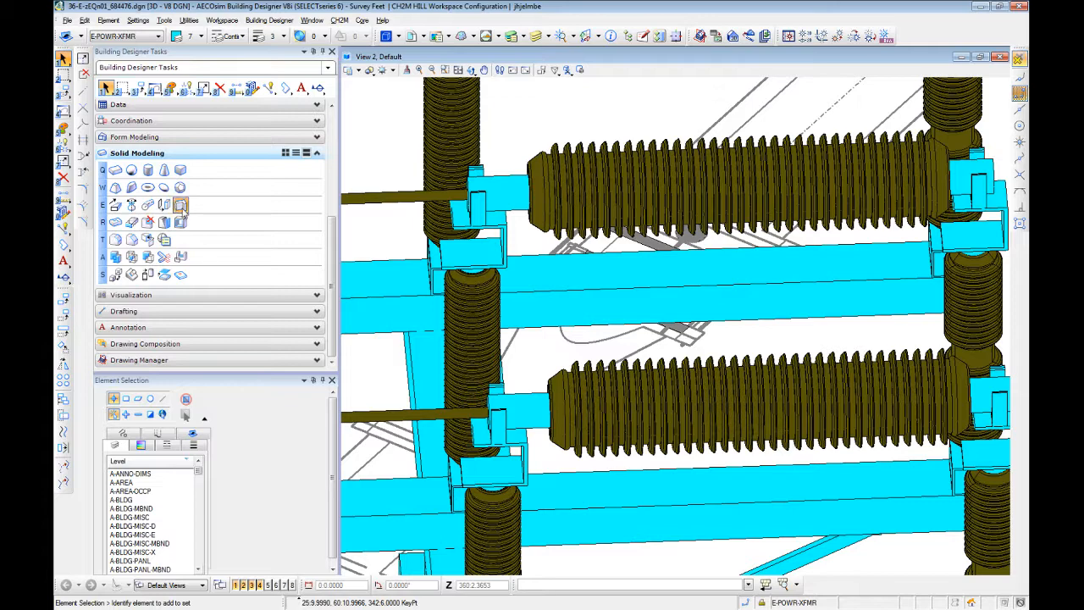
- Draw a U-shaped linear solid from the motor pad's upper-right corner, placed by outside, 1 foot wide and 4 feet high, ending with a leg about 6 feet long
{"action": "left_click", "coordinate": [180, 205]}
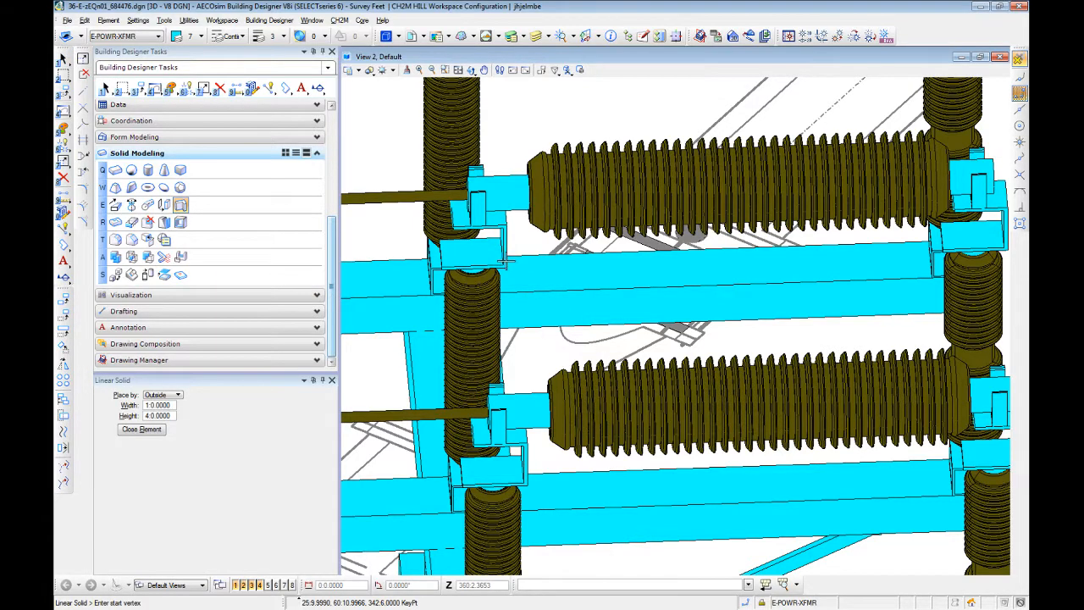
{"action": "scroll", "coordinate": [508, 263], "scroll_direction": "down", "scroll_amount": 4}
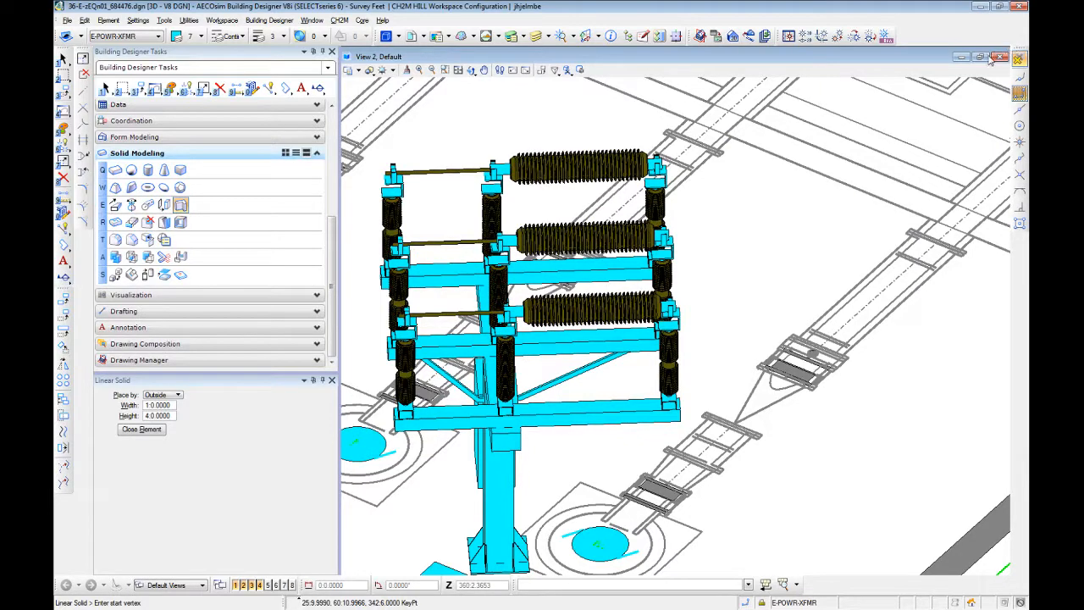
{"action": "left_click", "coordinate": [982, 57]}
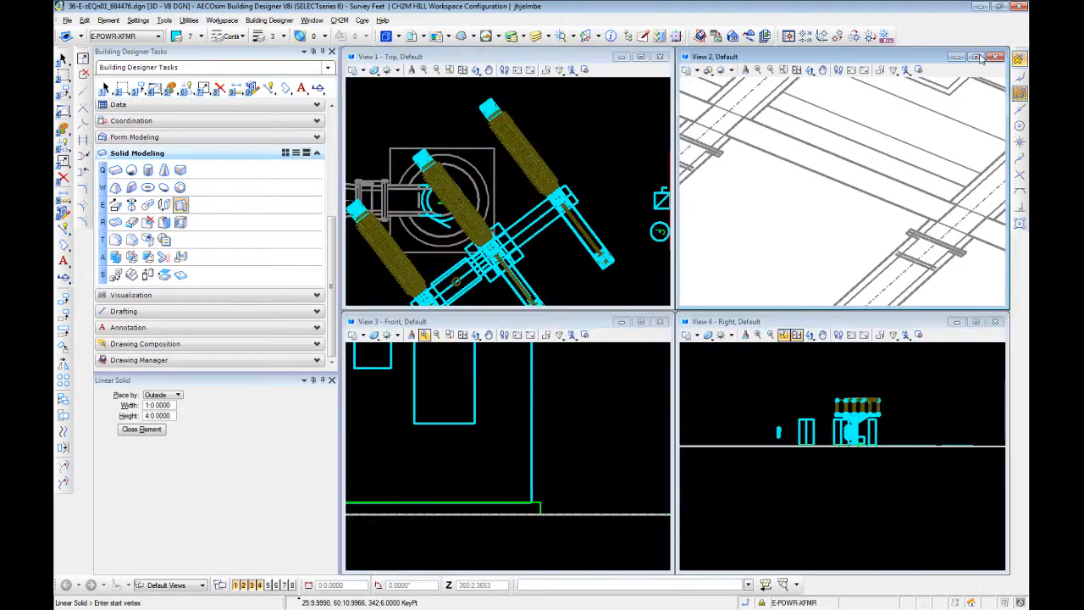
{"action": "left_click", "coordinate": [495, 149]}
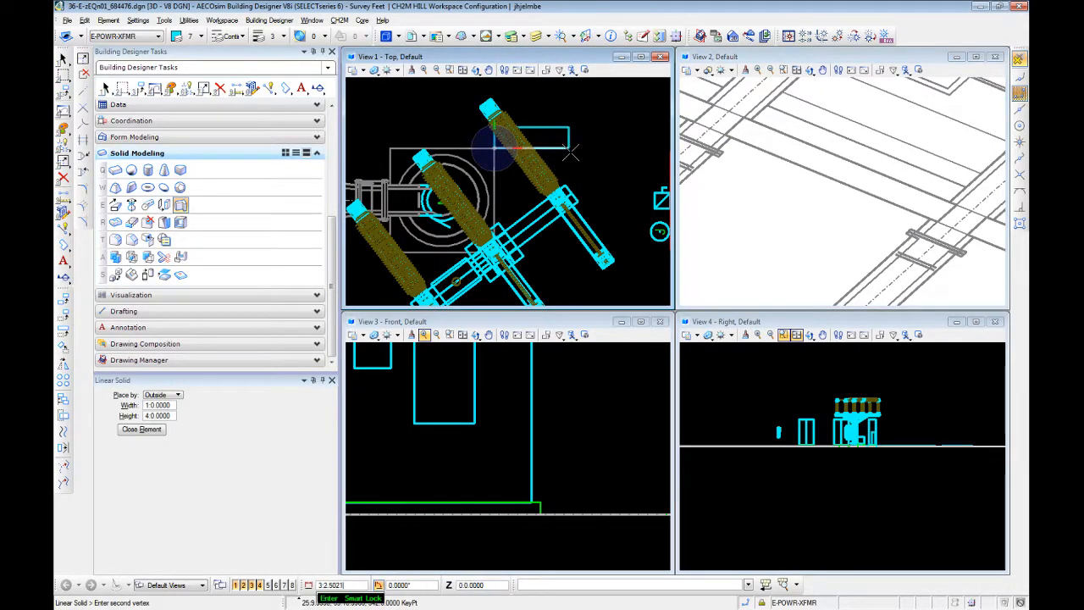
{"action": "left_click", "coordinate": [574, 103]}
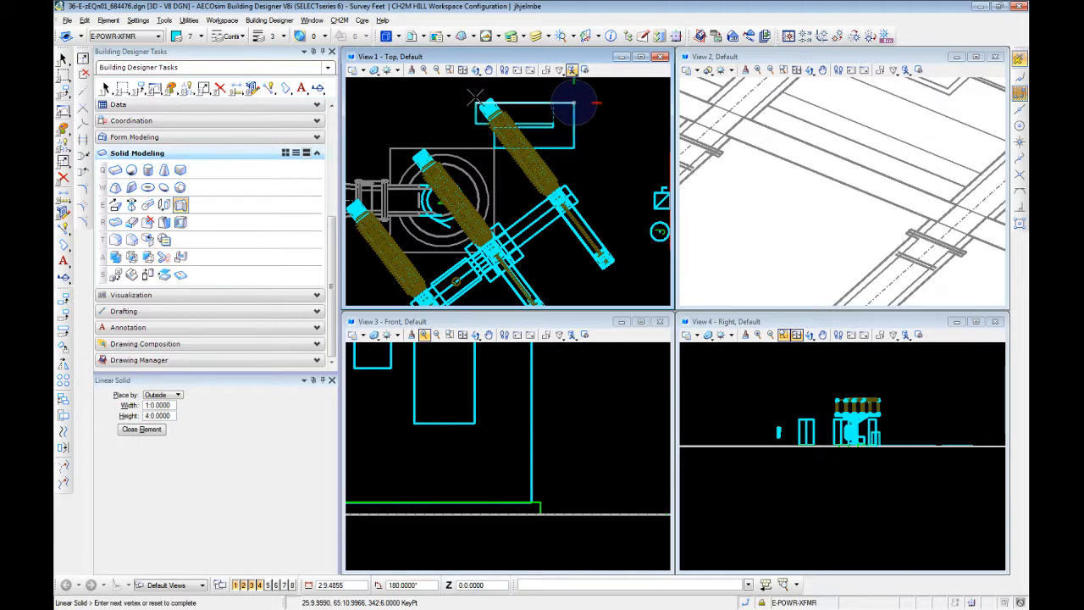
{"action": "left_click", "coordinate": [448, 99]}
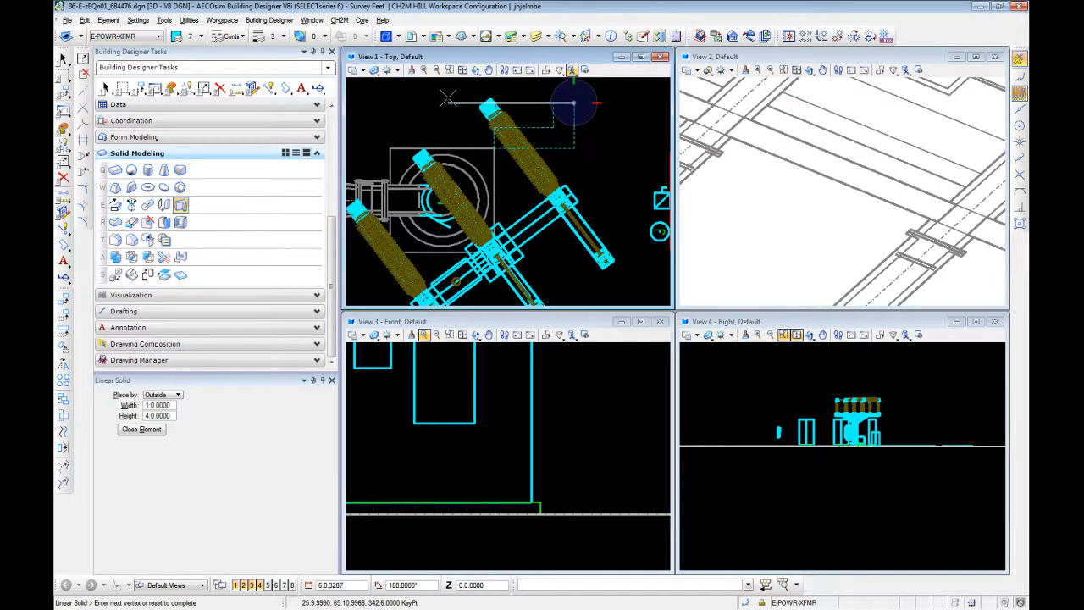
{"action": "right_click", "coordinate": [461, 141]}
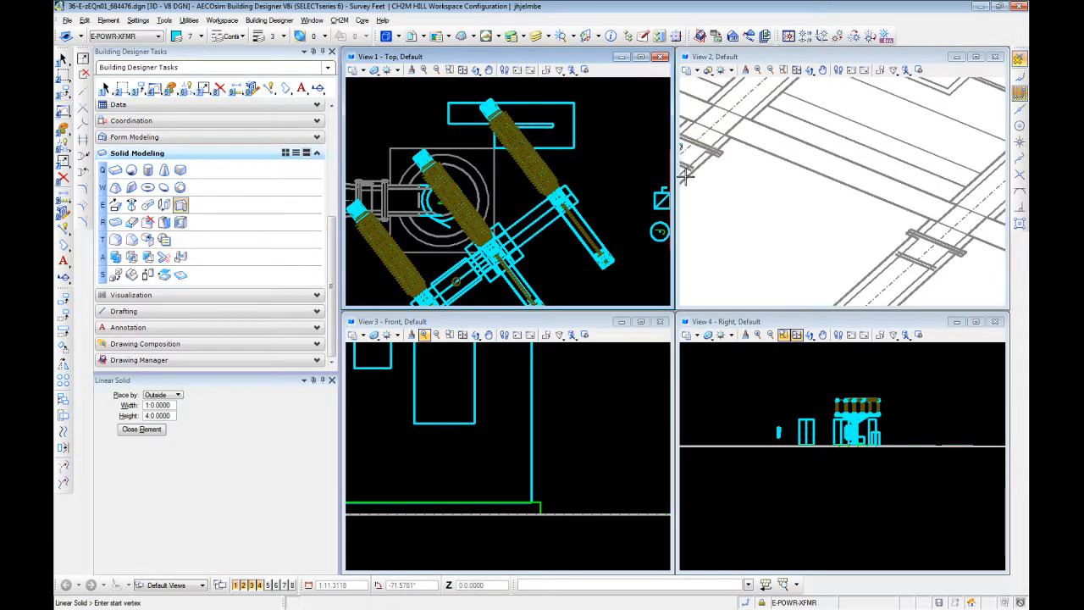
- Try to close the U-shaped linear solid, drawing another 1-foot-wide, 4-foot-high segment from a point in View 2 to its outer corner in View 1
{"action": "scroll", "coordinate": [686, 177], "scroll_direction": "down", "scroll_amount": 2}
{"action": "scroll", "coordinate": [775, 183], "scroll_direction": "down", "scroll_amount": 2}
{"action": "scroll", "coordinate": [821, 195], "scroll_direction": "up", "scroll_amount": 5}
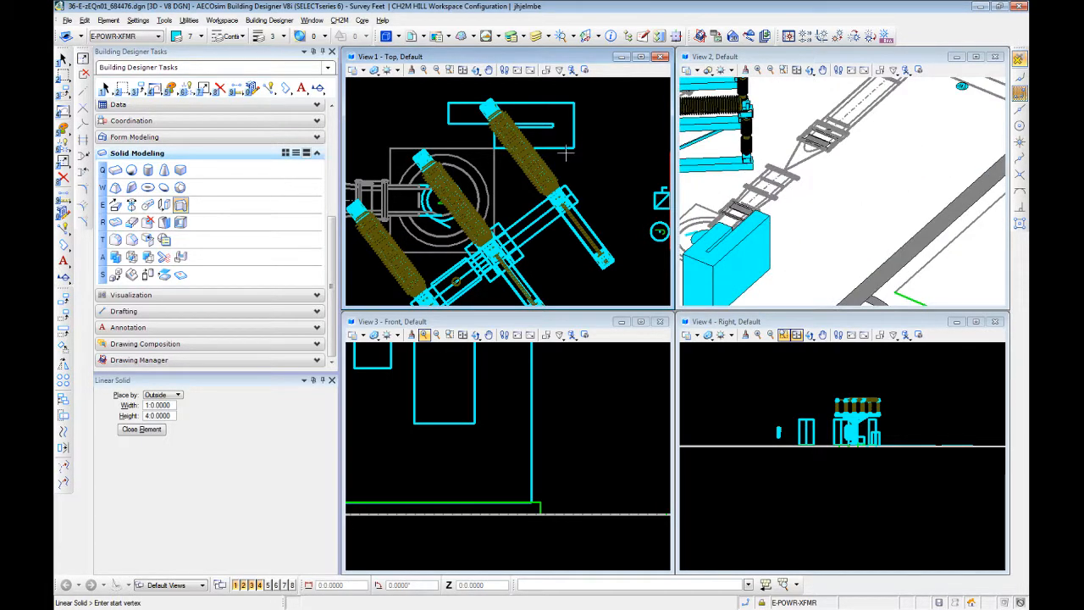
{"action": "left_click", "coordinate": [153, 431]}
{"action": "left_click", "coordinate": [843, 203]}
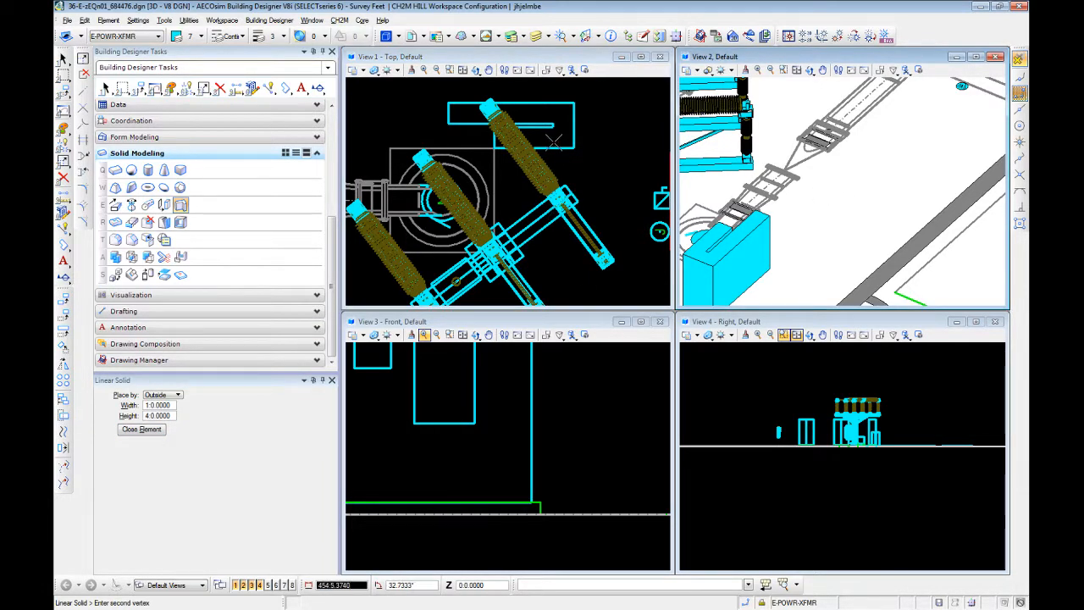
{"action": "left_click", "coordinate": [594, 153]}
{"action": "right_click", "coordinate": [621, 158]}
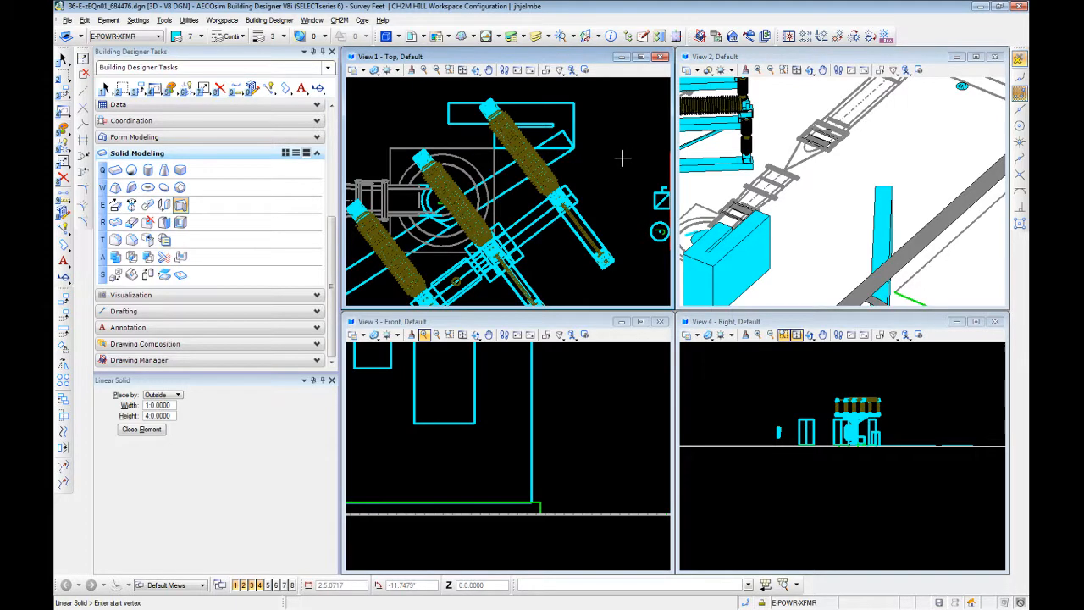
- Delete the long stray diagonal linear solid together with the U-shaped linear solid at the motor pad
{"action": "scroll", "coordinate": [390, 206], "scroll_direction": "down", "scroll_amount": 5}
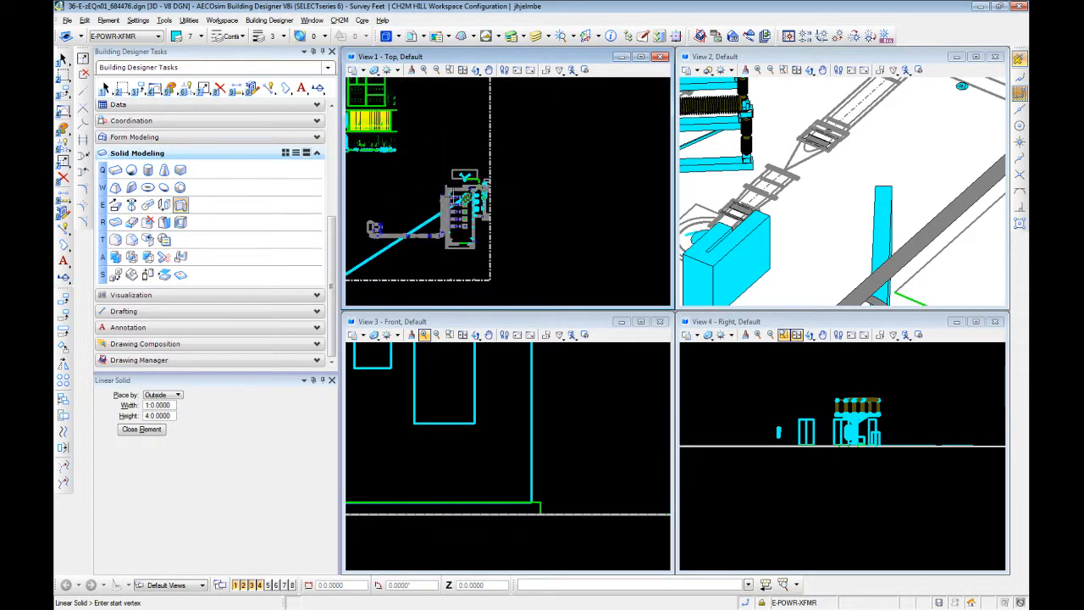
{"action": "scroll", "coordinate": [447, 192], "scroll_direction": "up", "scroll_amount": 2}
{"action": "middle_click_drag", "start_coordinate": [448, 192], "coordinate": [541, 146]}
{"action": "scroll", "coordinate": [543, 147], "scroll_direction": "down", "scroll_amount": 3}
{"action": "key", "text": "Escape"}
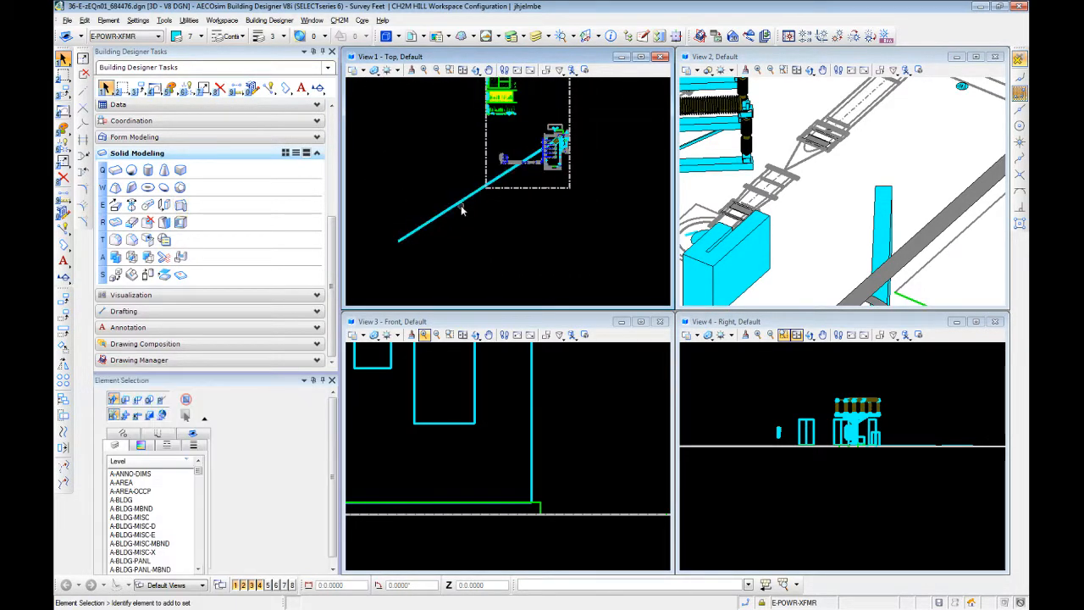
{"action": "left_click", "coordinate": [454, 205]}
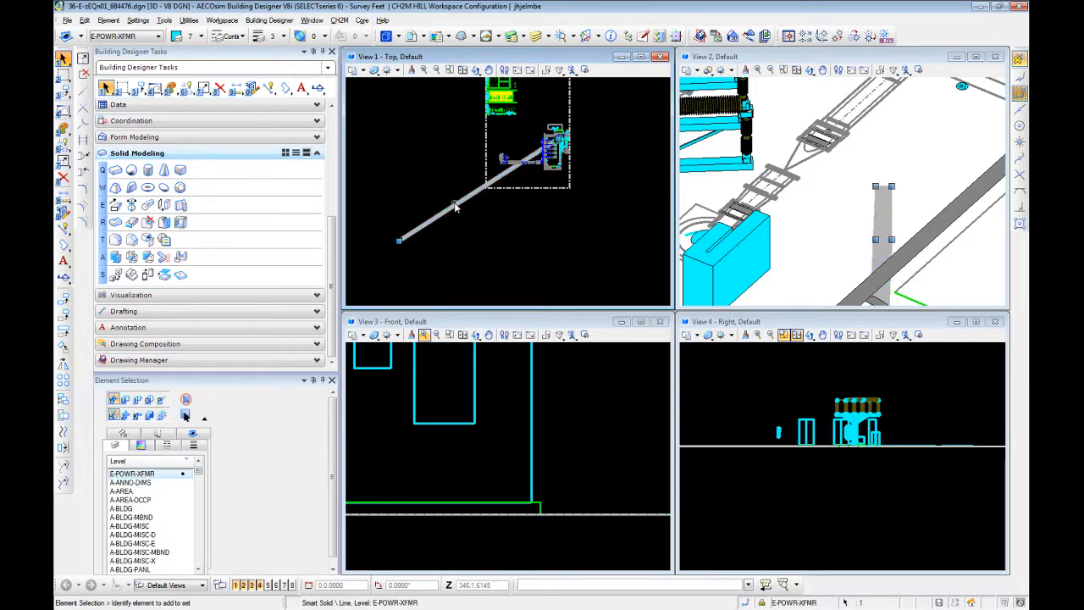
{"action": "left_click", "coordinate": [610, 201]}
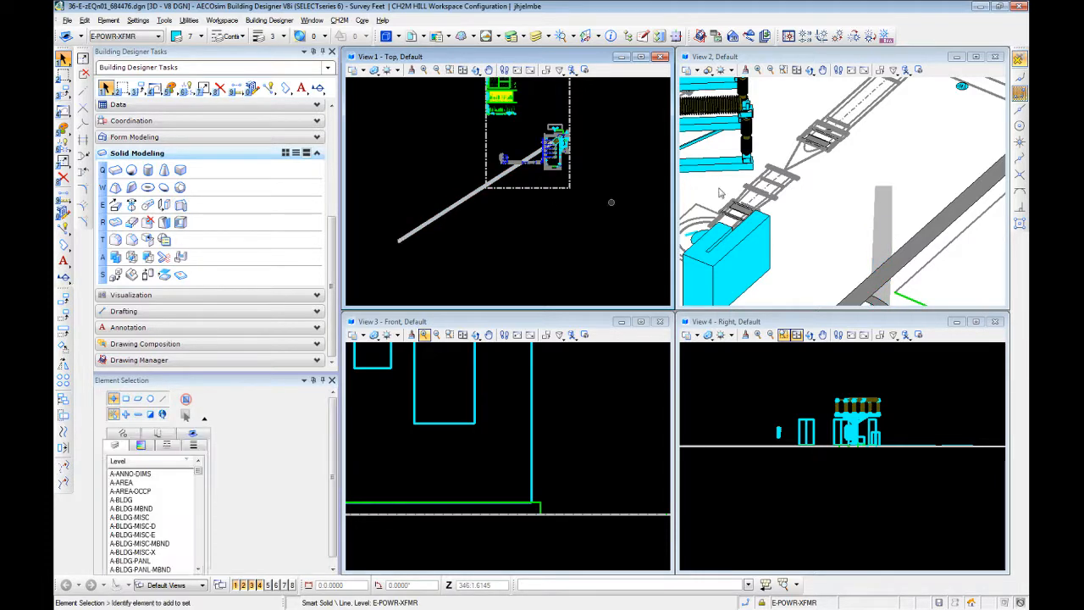
{"action": "left_click", "coordinate": [721, 261]}
{"action": "key", "text": "Delete"}
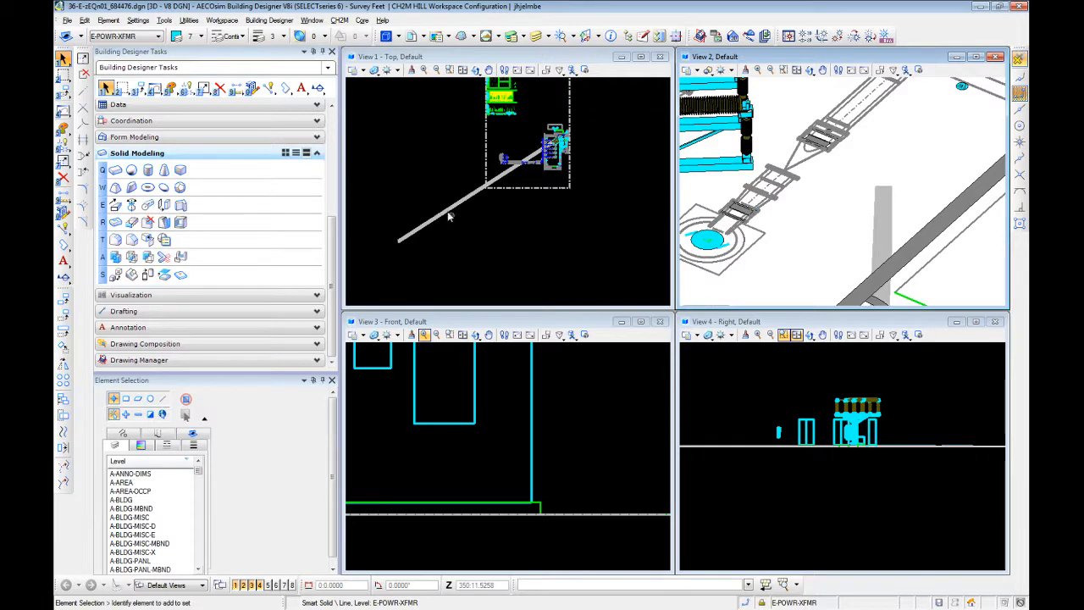
- Delete the diagonally placed circuit switcher beside the motor pads
{"action": "scroll", "coordinate": [470, 233], "scroll_direction": "up", "scroll_amount": 3}
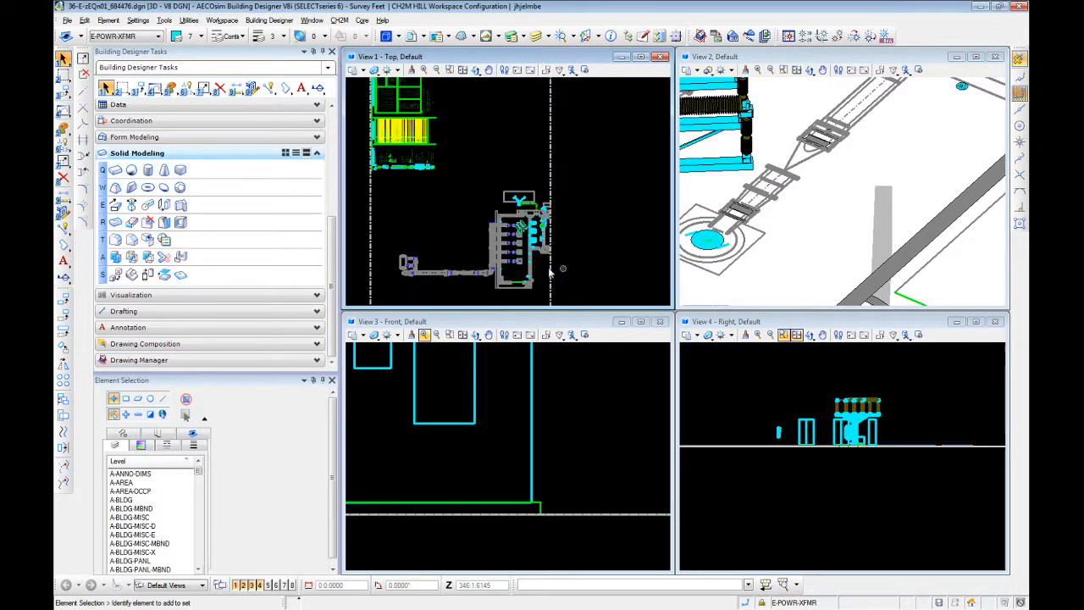
{"action": "scroll", "coordinate": [549, 272], "scroll_direction": "up", "scroll_amount": 5}
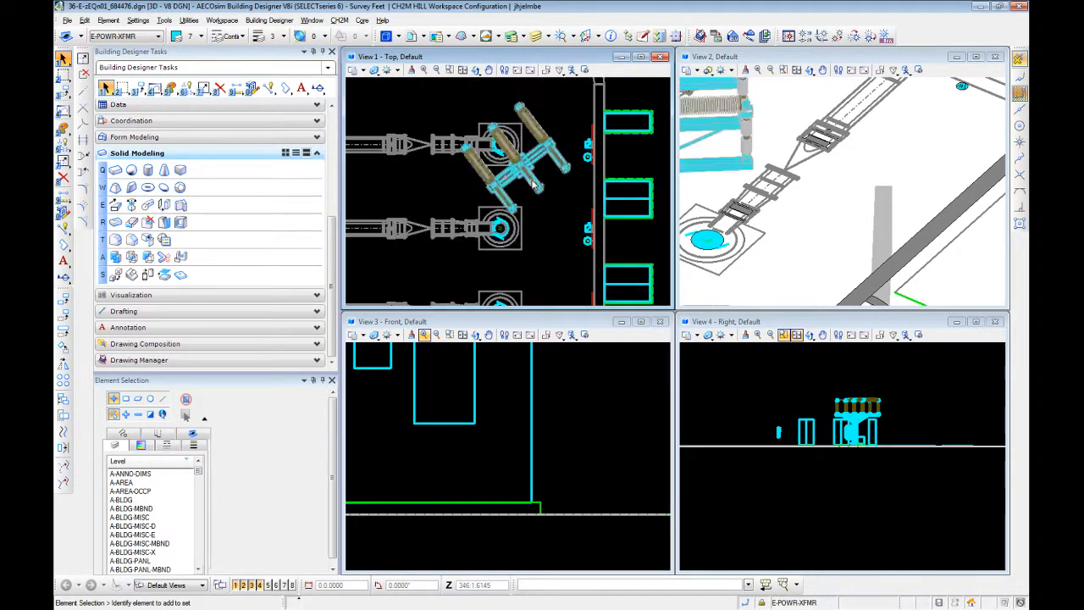
{"action": "left_click", "coordinate": [533, 184]}
{"action": "key", "text": "Delete"}
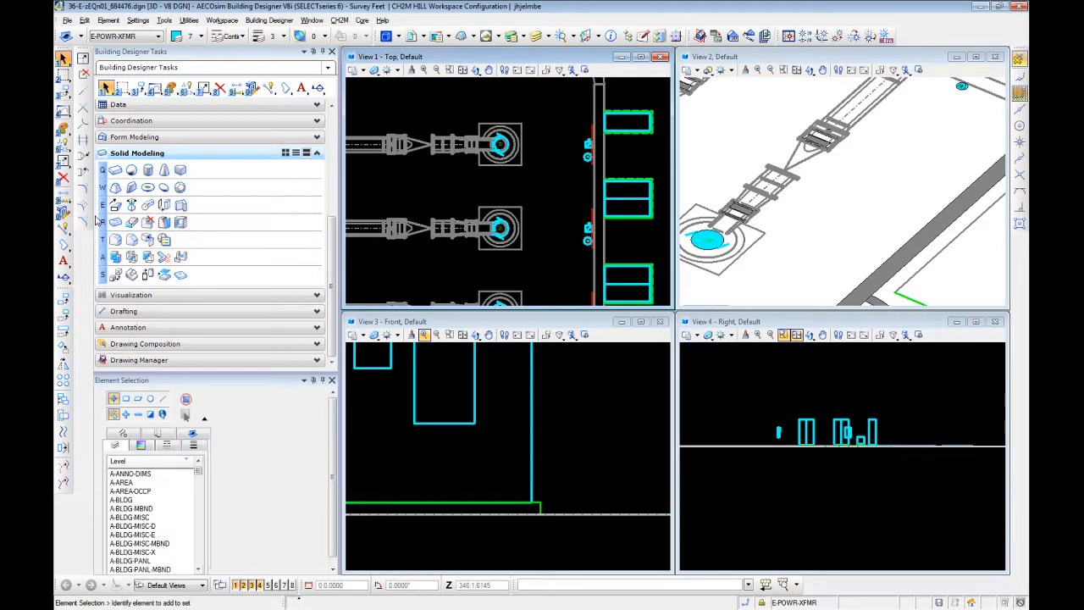